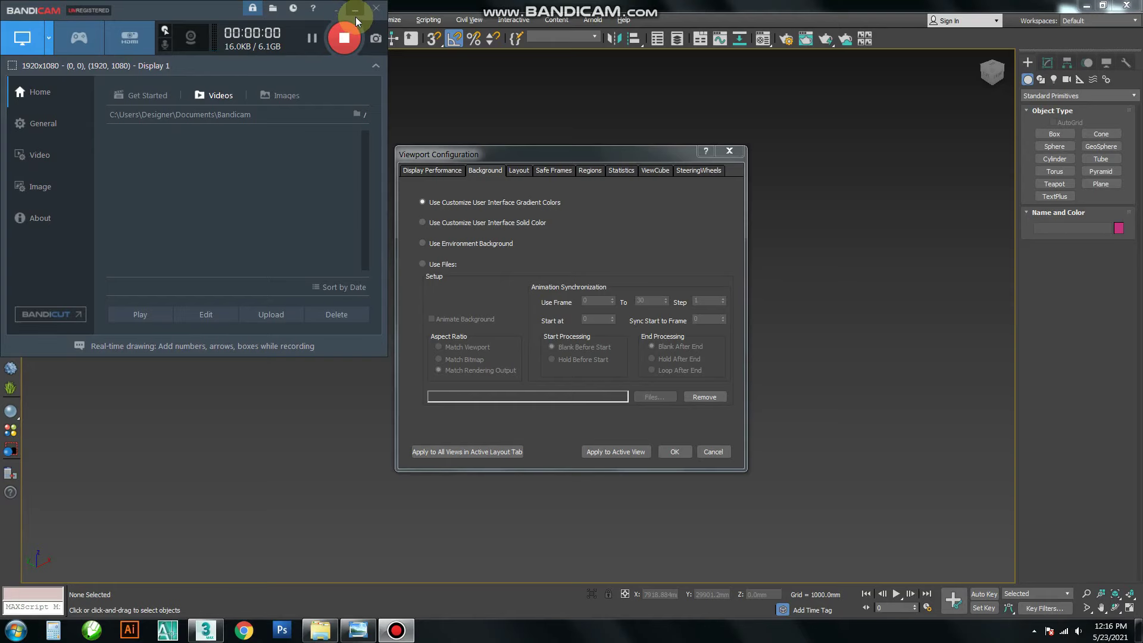
# - Switch the viewport background to plain grey and confirm Viewport Configuration with OK
pyautogui.click(356, 17)
pyautogui.click(429, 264)
pyautogui.click(453, 450)
pyautogui.click(677, 453)
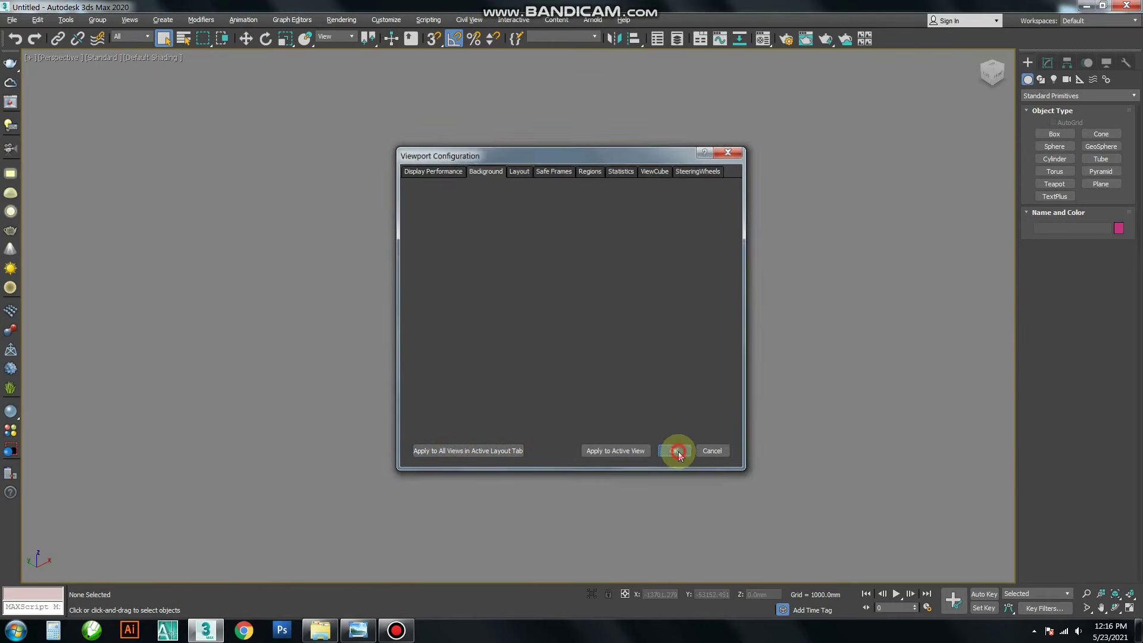
# - In Top view, draw a grid-snapped 9100 × 3000 mm floor rectangle
pyautogui.press('t')
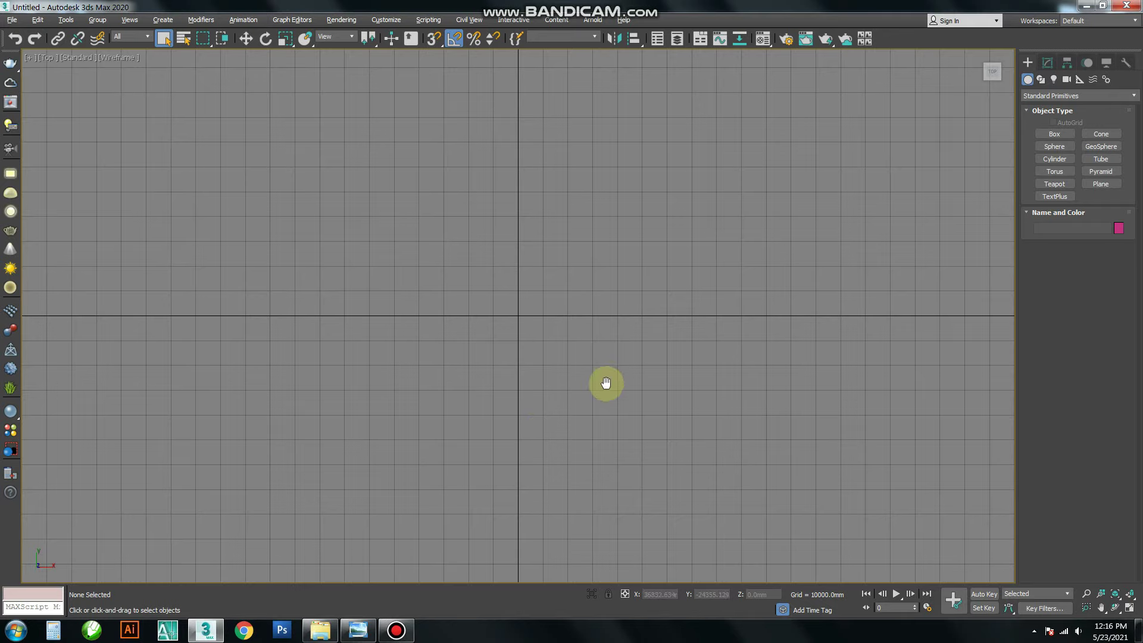
pyautogui.moveTo(606, 383); pyautogui.dragTo(378, 493, button='middle')
pyautogui.scroll(4, 439, 457)
pyautogui.rightClick(311, 318)
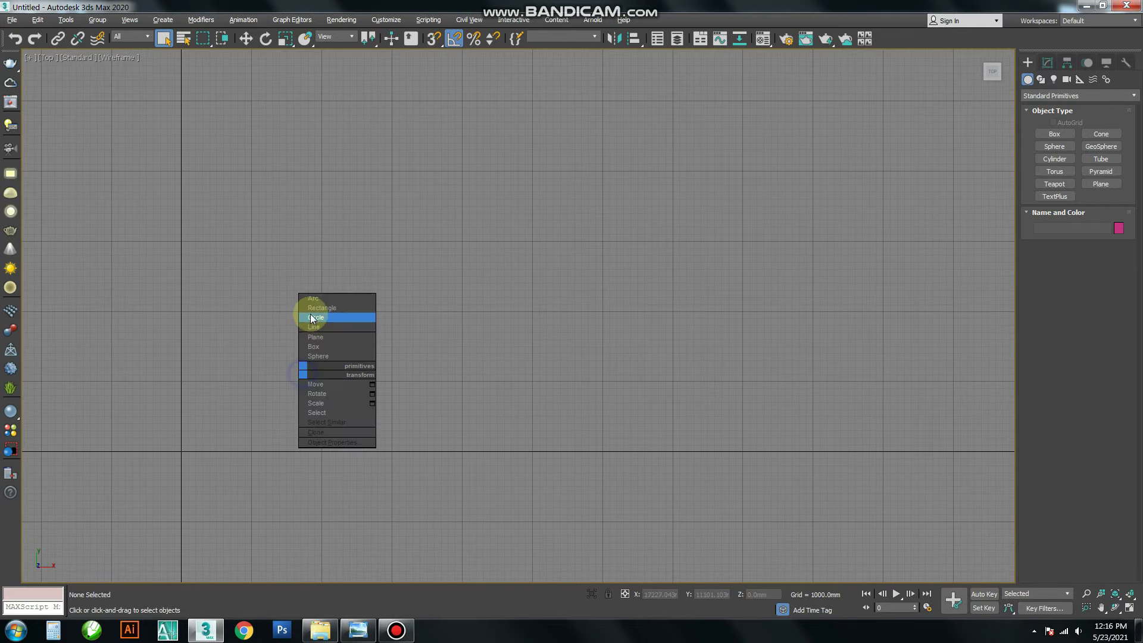
pyautogui.click(316, 308)
pyautogui.press('s')
pyautogui.scroll(1, 247, 396)
pyautogui.moveTo(255, 428); pyautogui.dragTo(977, 189)
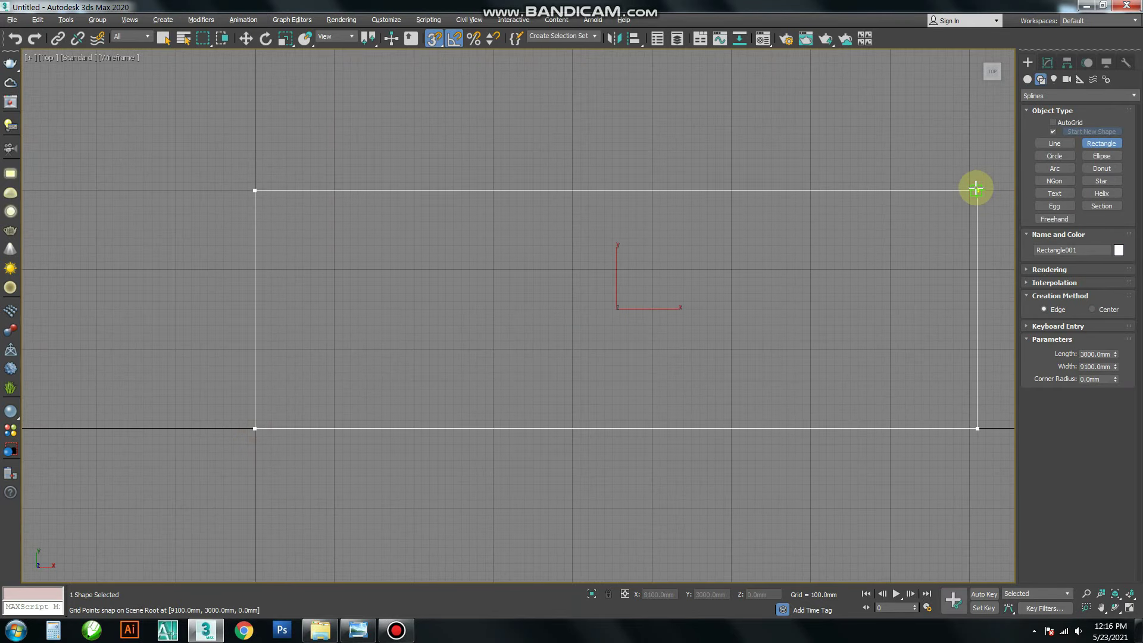
pyautogui.moveTo(657, 341); pyautogui.dragTo(613, 370, button='middle')
# - Extrude the floor rectangle 100 mm to make the slab
pyautogui.press('w')
pyautogui.press('s')
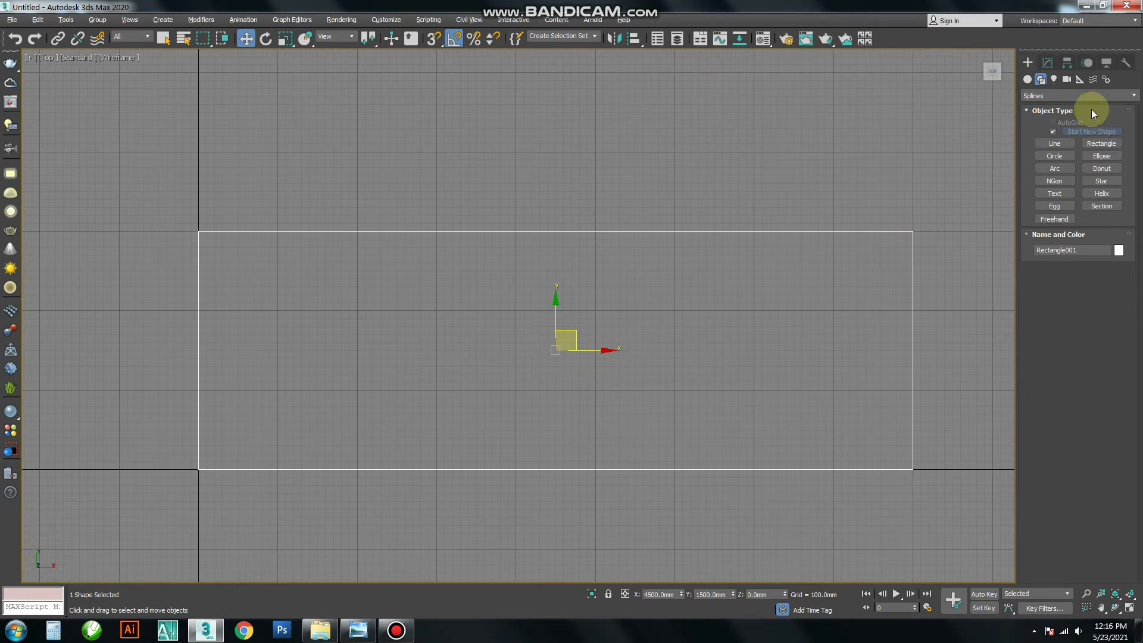
pyautogui.click(1047, 62)
pyautogui.click(1051, 101)
pyautogui.write('ext')
pyautogui.press('Return')
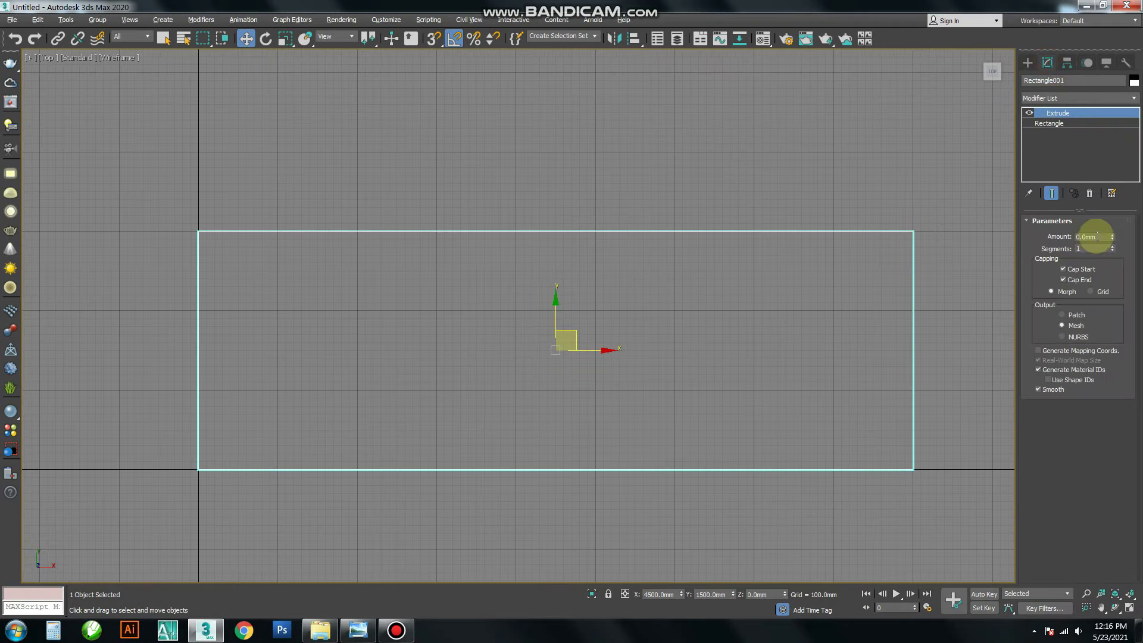
pyautogui.click(1053, 238)
pyautogui.moveTo(635, 354); pyautogui.dragTo(605, 357, button='middle')
# - Draw a closed, snapped L-shaped wall outline along the floor's back and right edges
pyautogui.rightClick(466, 263)
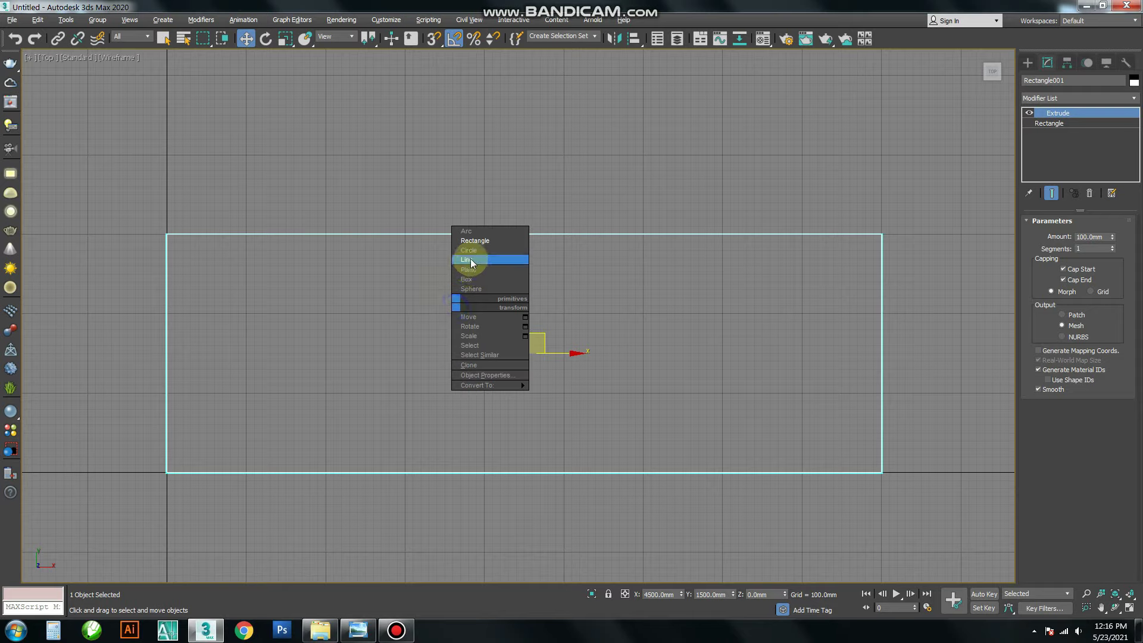
pyautogui.click(477, 257)
pyautogui.press('s')
pyautogui.click(168, 235)
pyautogui.click(881, 235)
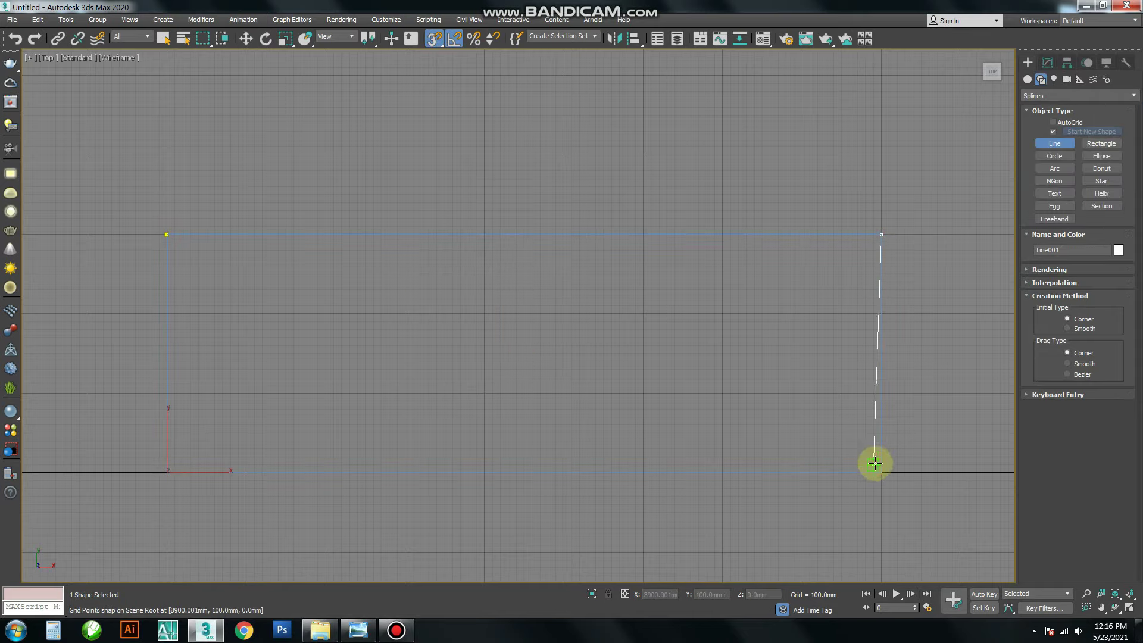
pyautogui.click(879, 470)
pyautogui.click(873, 241)
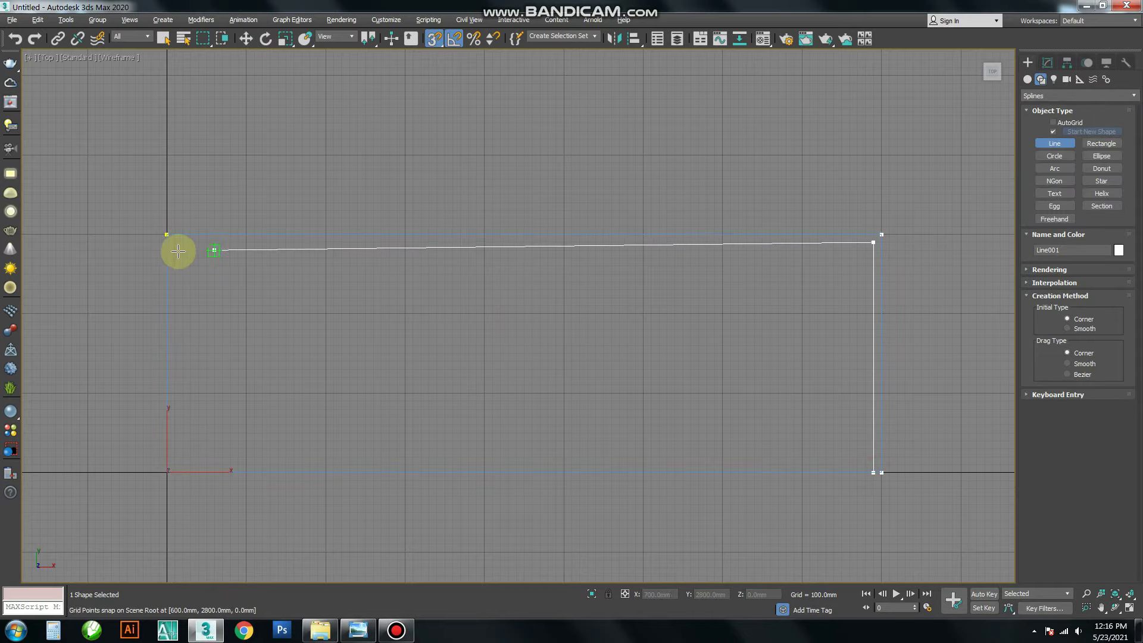
pyautogui.click(168, 237)
pyautogui.click(543, 357)
pyautogui.press('w')
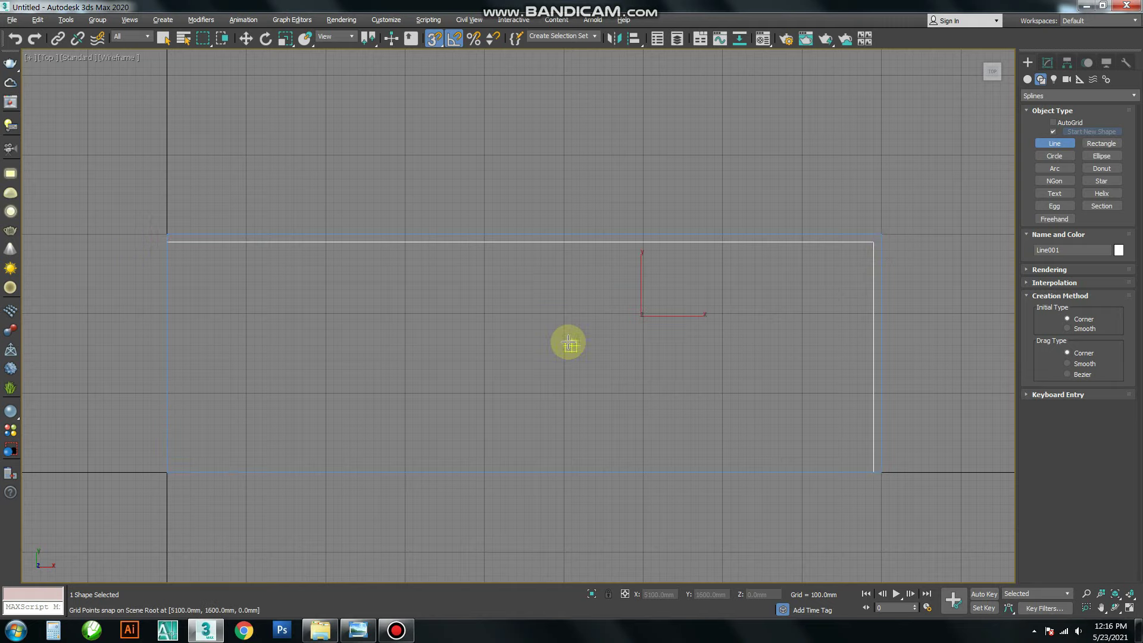
# - Extrude the wall outline 3000 mm high
pyautogui.click(1048, 63)
pyautogui.click(1056, 99)
pyautogui.click(1101, 227)
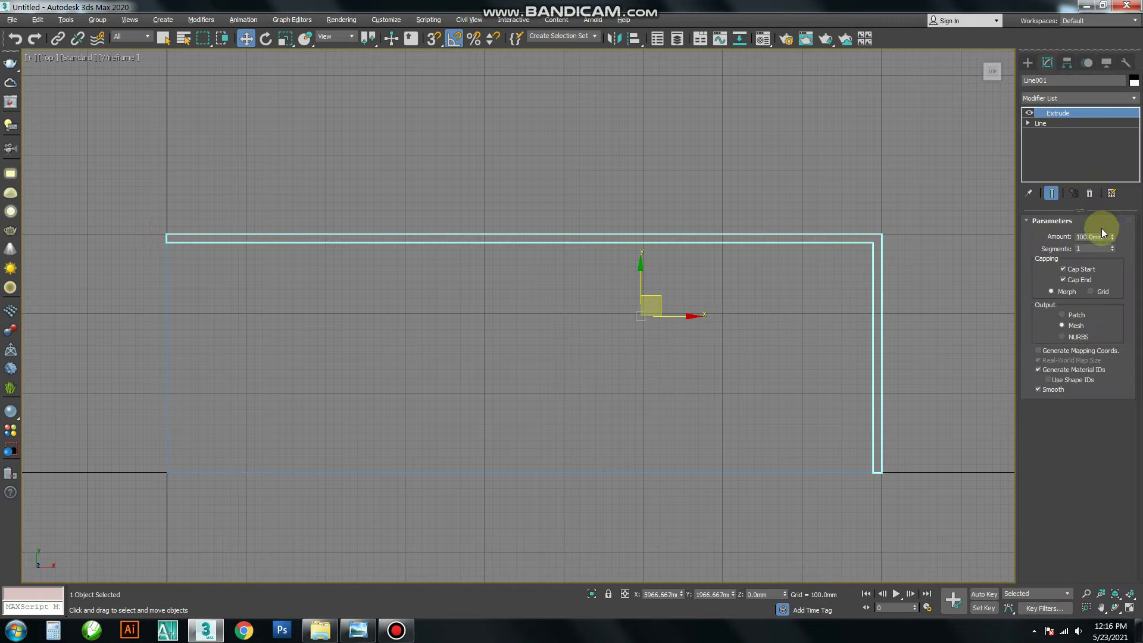
pyautogui.write('3000')
pyautogui.press('Return')
pyautogui.click(733, 170)
pyautogui.moveTo(765, 321)
pyautogui.mouseDown(button='middle')
pyautogui.moveTo(703, 296)
pyautogui.moveTo(687, 307)
pyautogui.mouseUp(button='middle')
# - In Perspective view, set the Render Setup renderer to V-Ray
pyautogui.press('p')
pyautogui.press('F10')
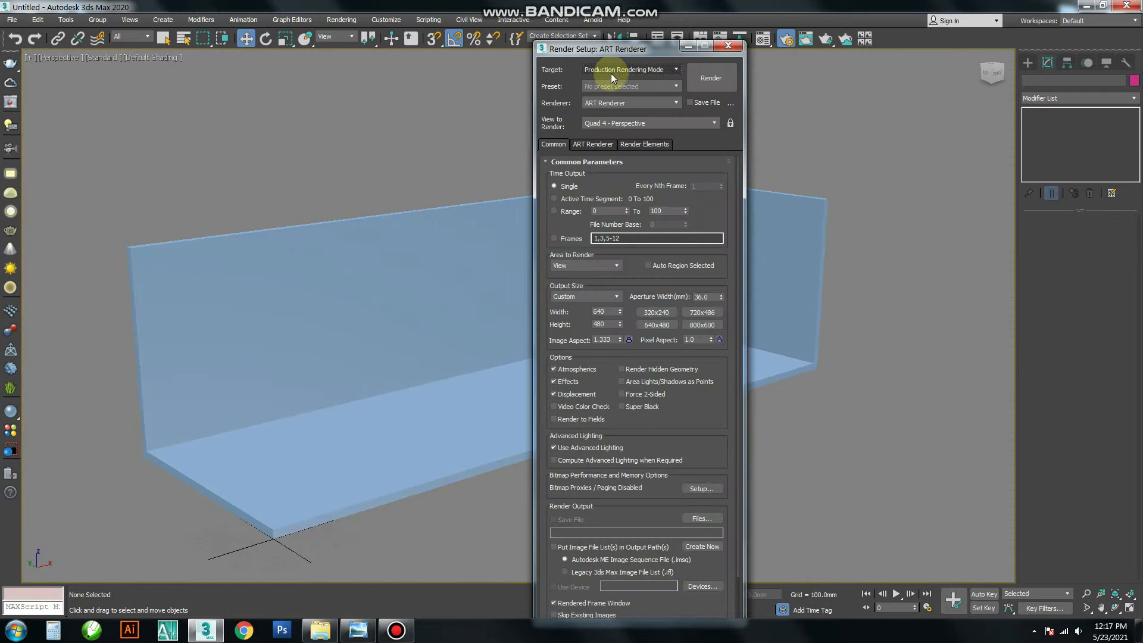
pyautogui.click(637, 123)
pyautogui.click(153, 429)
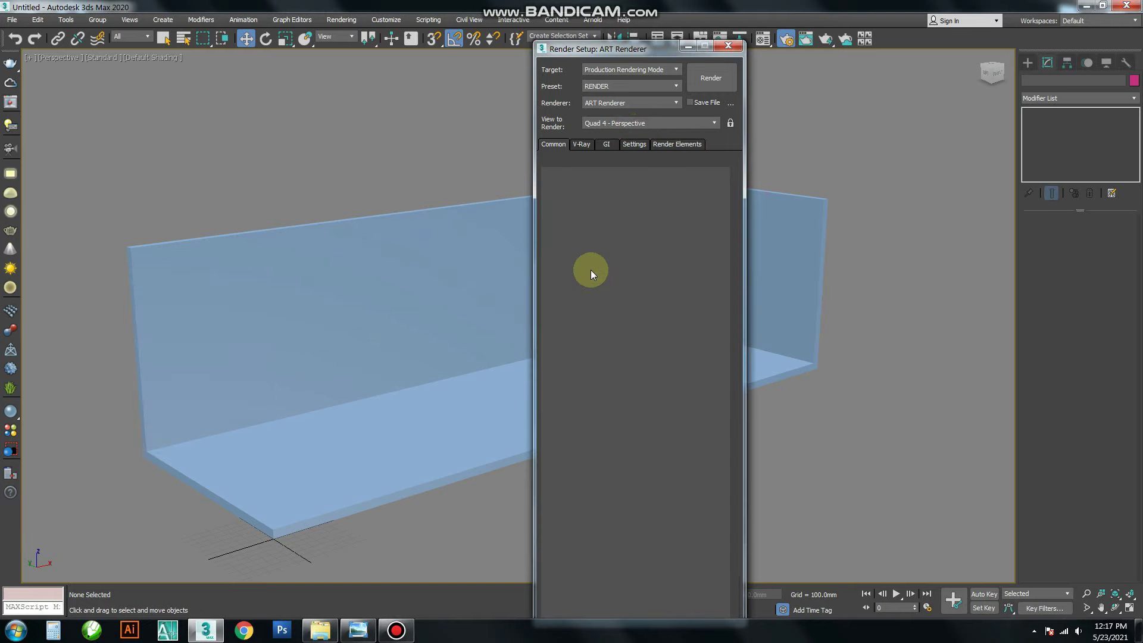
pyautogui.click(726, 48)
# - In the Material Editor, make the first sample slot a Standard material
pyautogui.press('m')
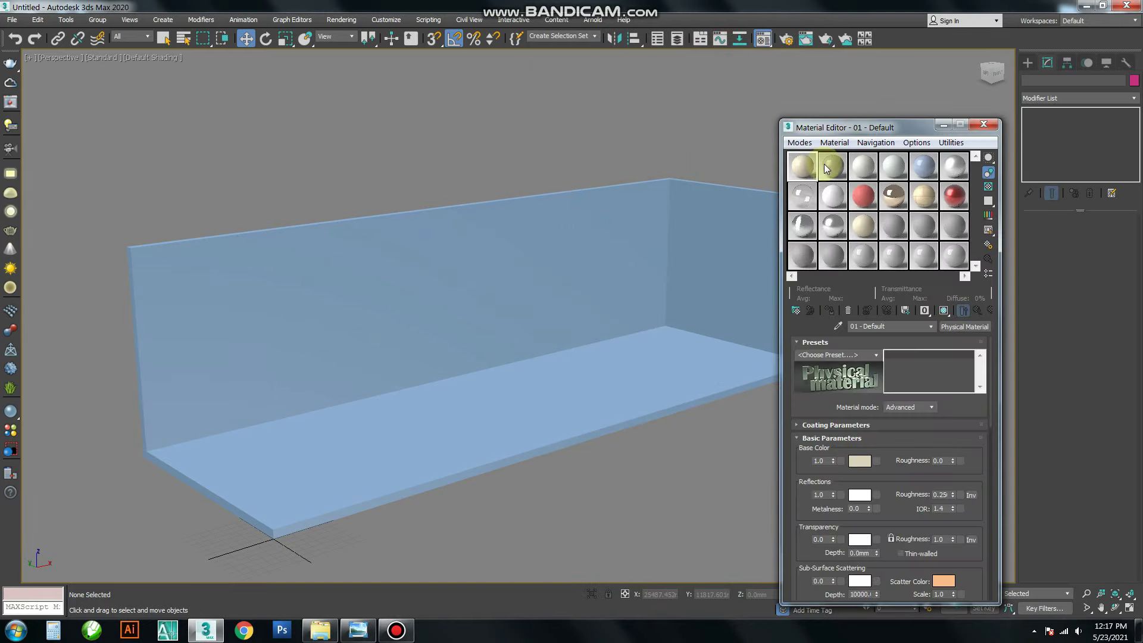
pyautogui.moveTo(869, 130); pyautogui.dragTo(849, 77)
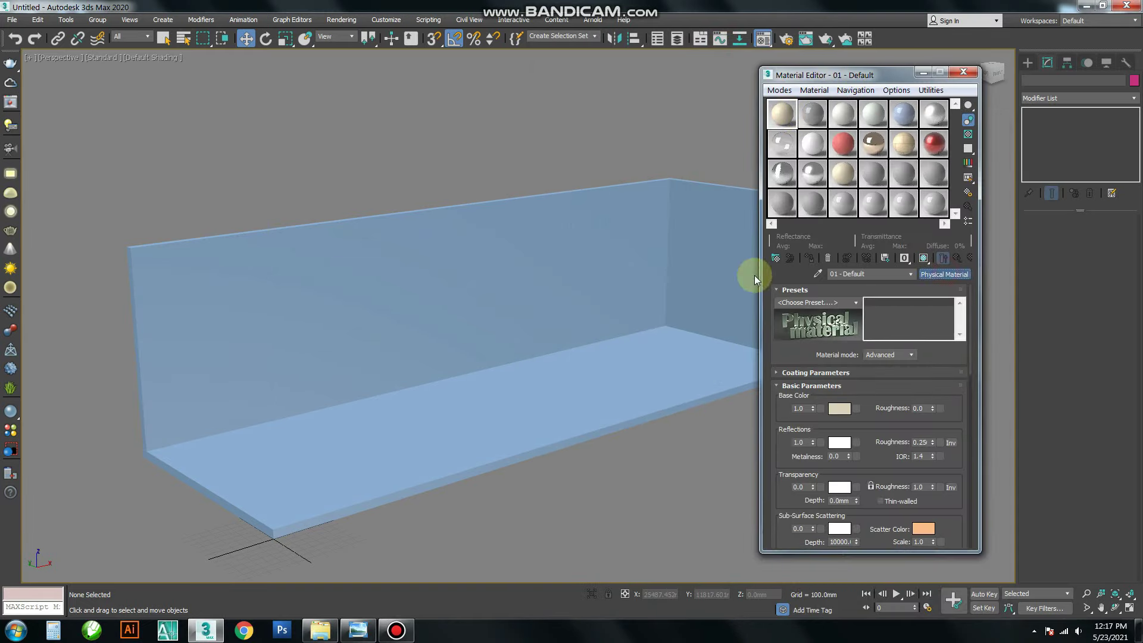
pyautogui.doubleClick(306, 219)
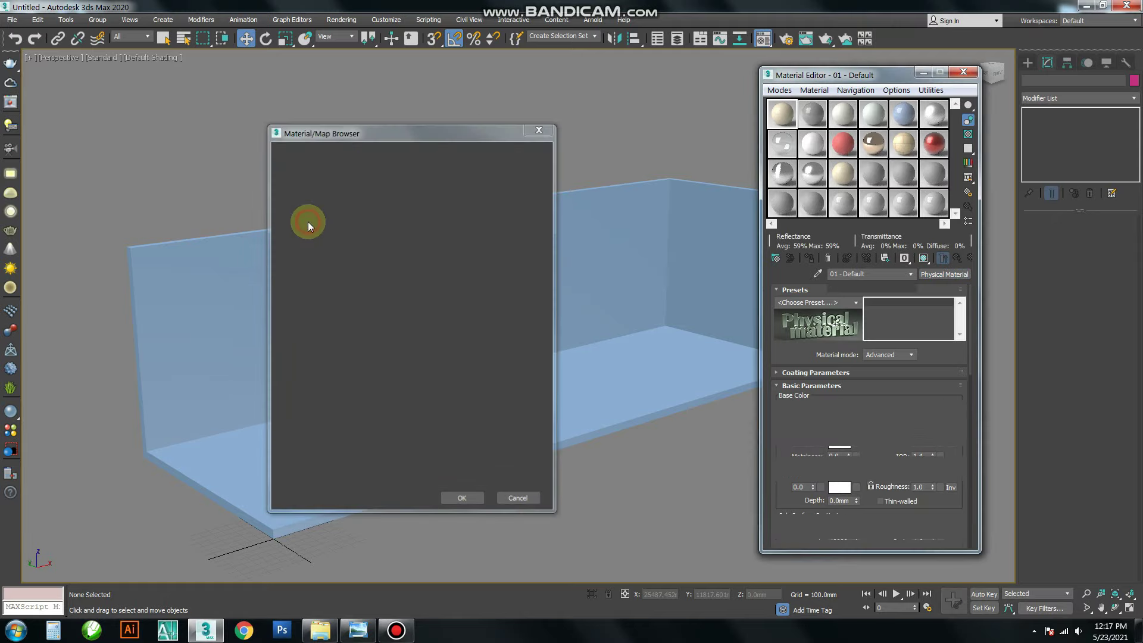
pyautogui.click(812, 114)
pyautogui.click(812, 113)
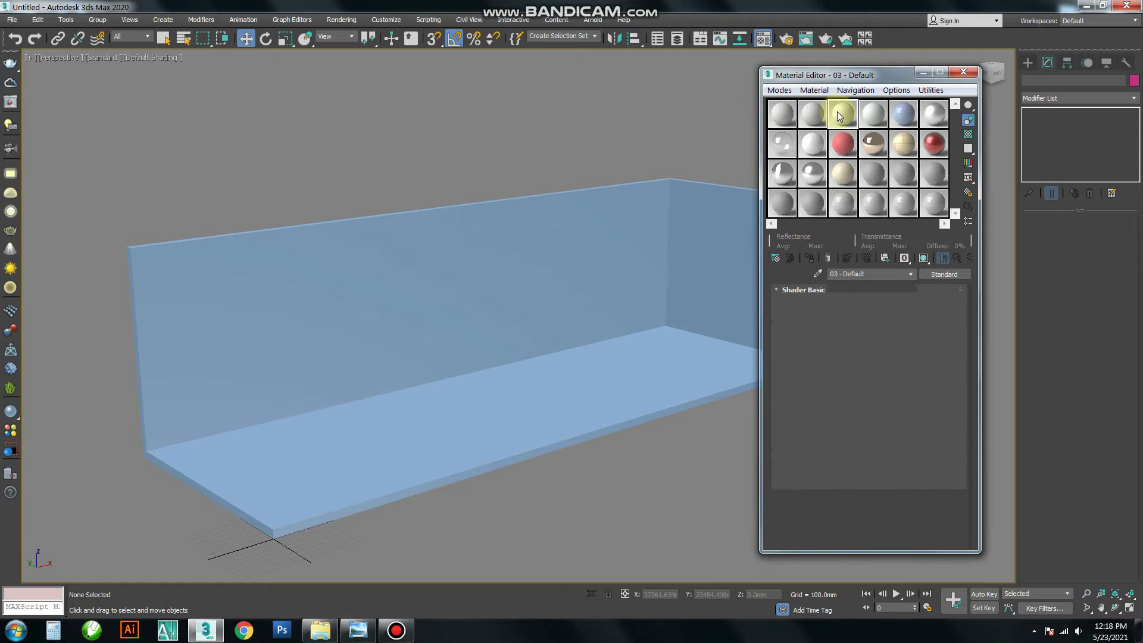
pyautogui.moveTo(840, 111); pyautogui.dragTo(862, 116)
pyautogui.click(781, 113)
# - Make the material's colour white and assign it to the walls and floor
pyautogui.click(833, 351)
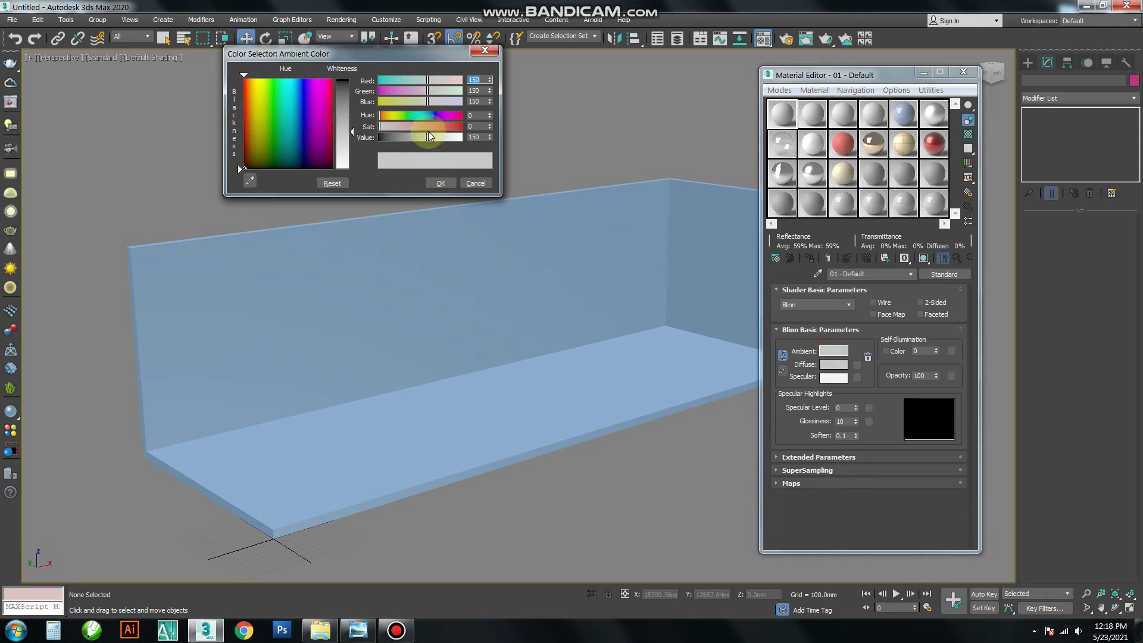
pyautogui.moveTo(416, 137); pyautogui.dragTo(461, 137)
pyautogui.click(438, 183)
pyautogui.moveTo(395, 184); pyautogui.dragTo(685, 381)
pyautogui.click(811, 258)
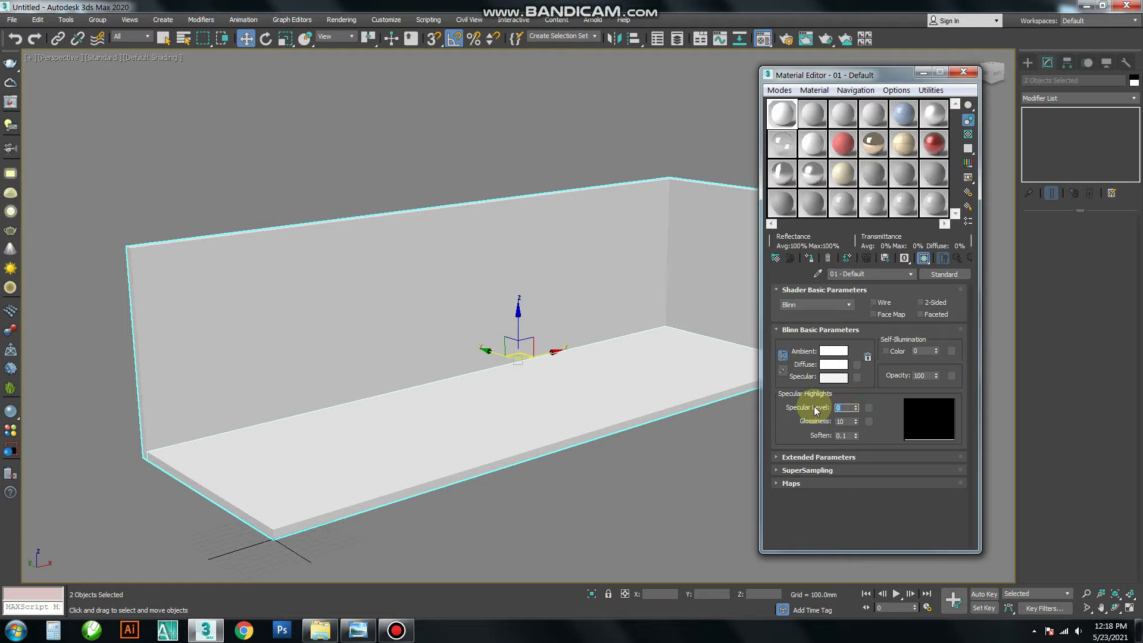
pyautogui.write('12')
pyautogui.click(497, 167)
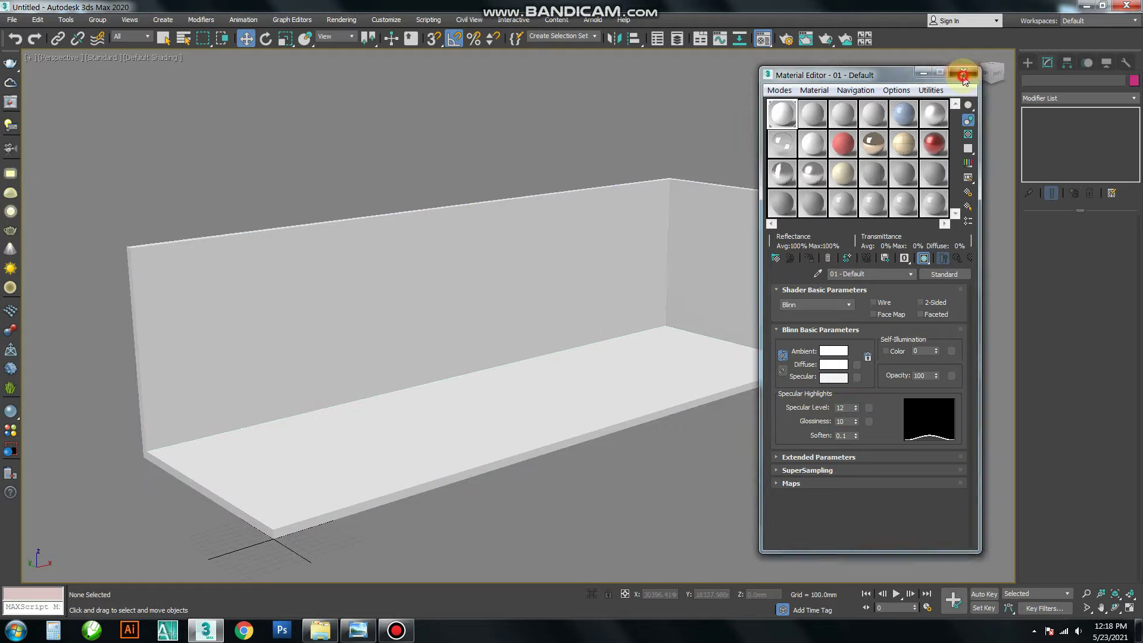
pyautogui.click(963, 72)
# - In Top view, set both stall objects' object colour to white
pyautogui.press('t')
pyautogui.press('z')
pyautogui.moveTo(787, 205); pyautogui.dragTo(646, 240, button='middle')
pyautogui.rightClick(694, 264)
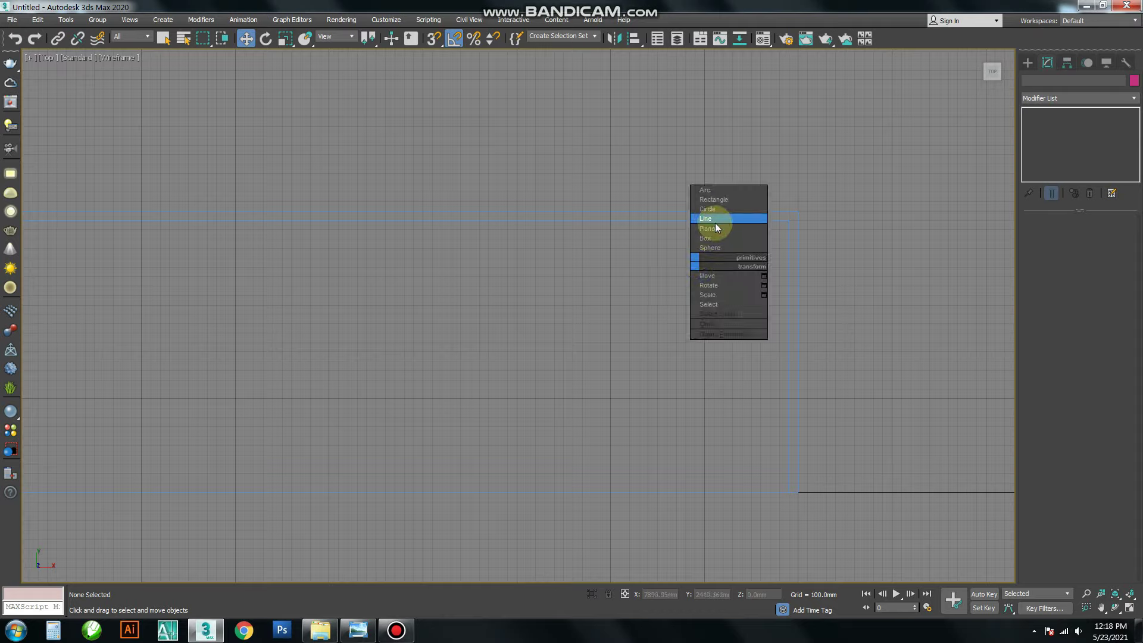
pyautogui.click(854, 191)
pyautogui.click(1134, 82)
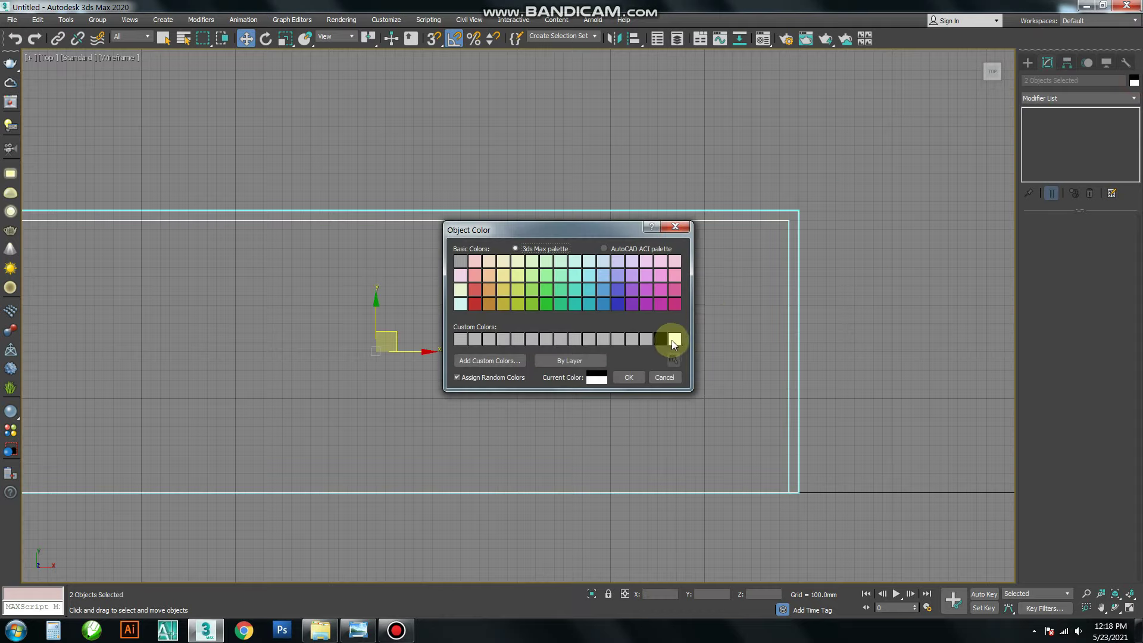
pyautogui.click(688, 372)
pyautogui.click(694, 301)
# - Draw an L-shaped panel line inside the stall's back-right corner
pyautogui.rightClick(694, 301)
pyautogui.click(705, 255)
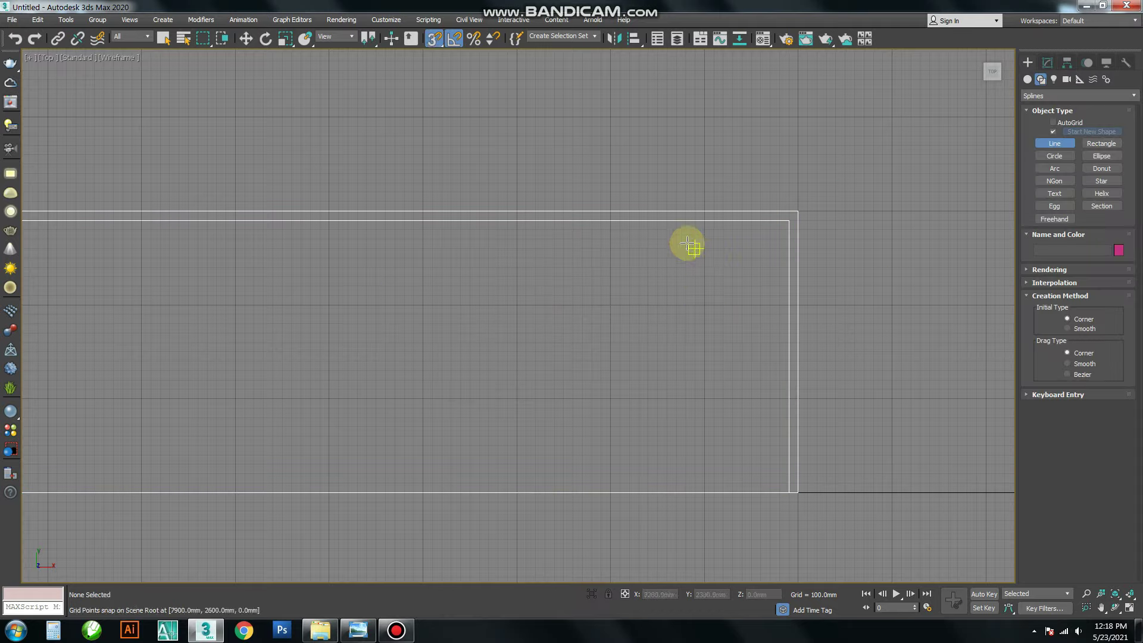
pyautogui.click(683, 222)
pyautogui.click(685, 398)
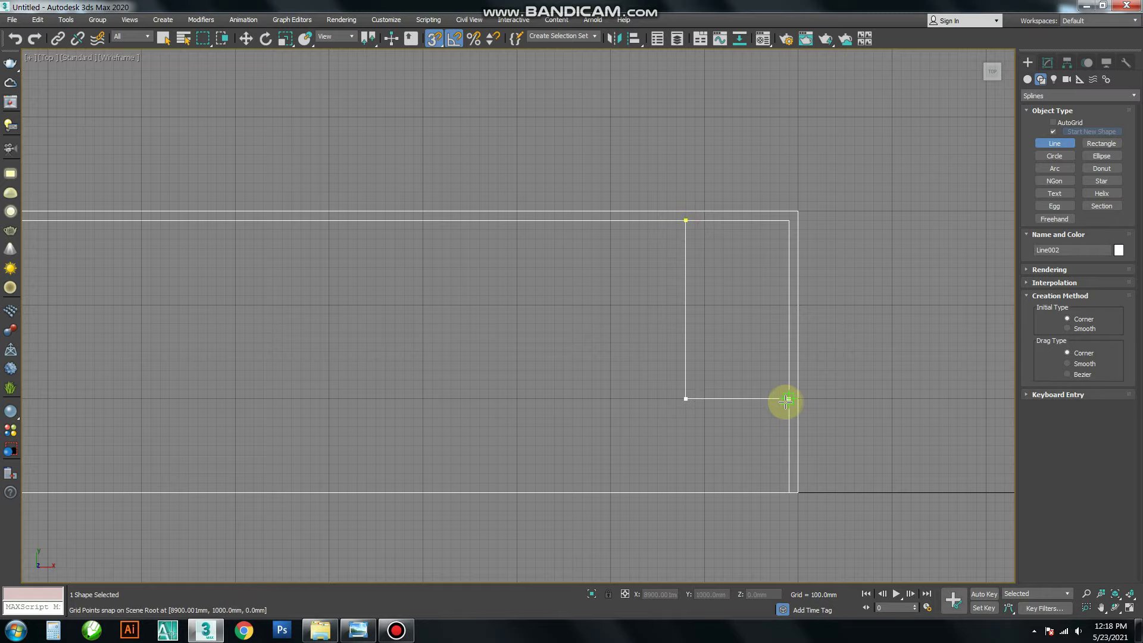
pyautogui.click(790, 398)
pyautogui.rightClick(760, 332)
pyautogui.rightClick(738, 378)
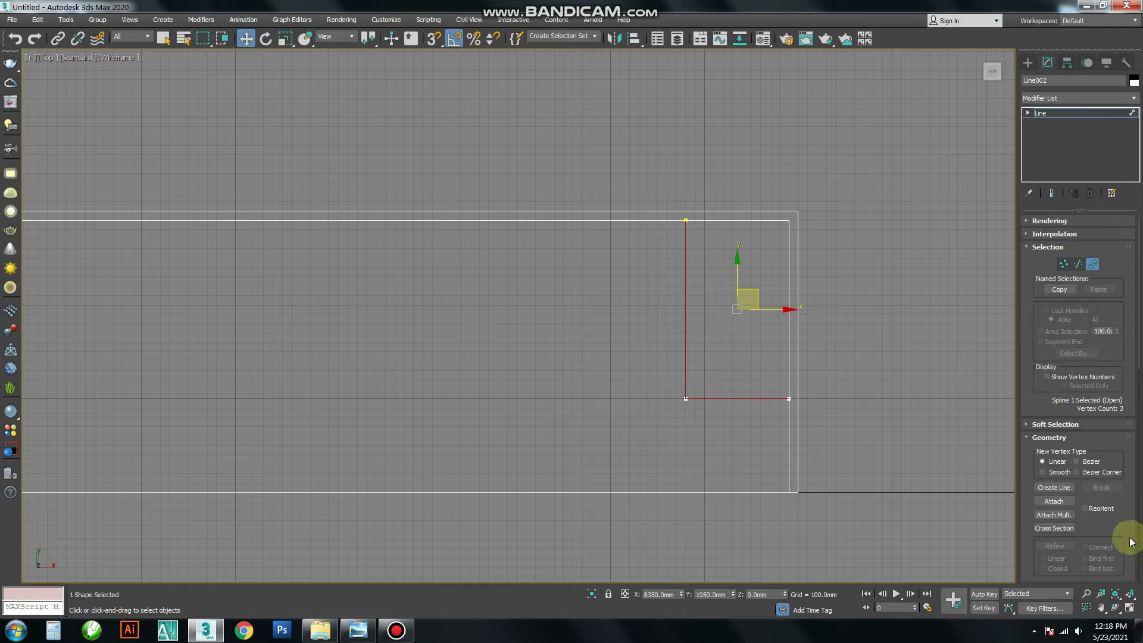
# - Outline the panel line 100 mm thick and extrude it 2500 mm
pyautogui.scroll(-7, 1131, 542)
pyautogui.scroll(-1, 1074, 454)
pyautogui.click(1053, 475)
pyautogui.moveTo(743, 398); pyautogui.dragTo(743, 413)
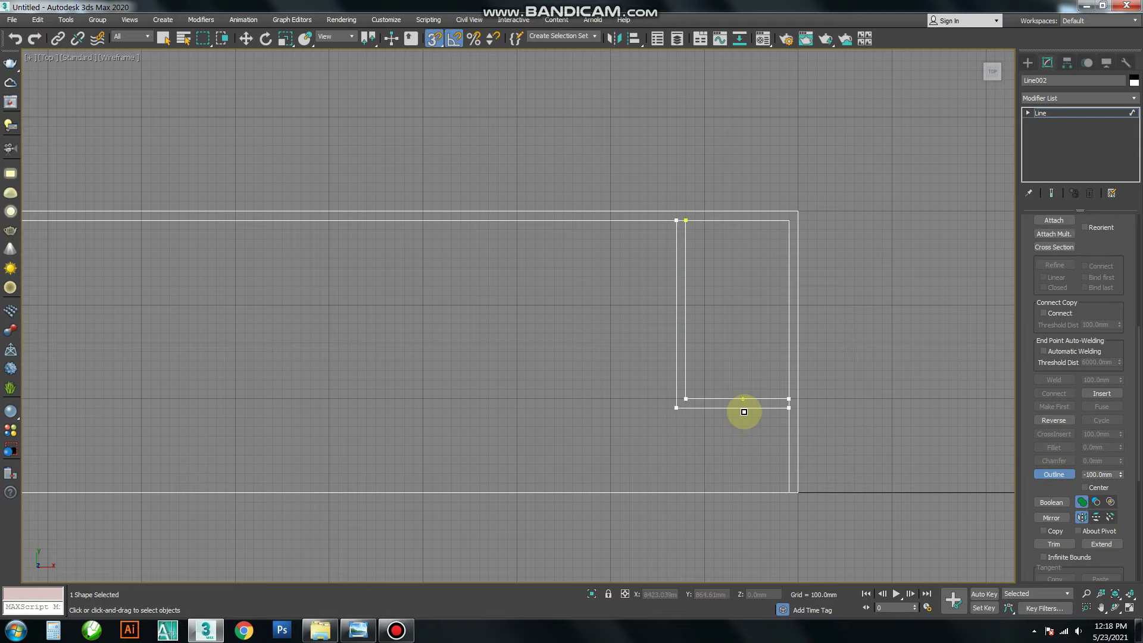
pyautogui.click(1059, 101)
pyautogui.click(1091, 159)
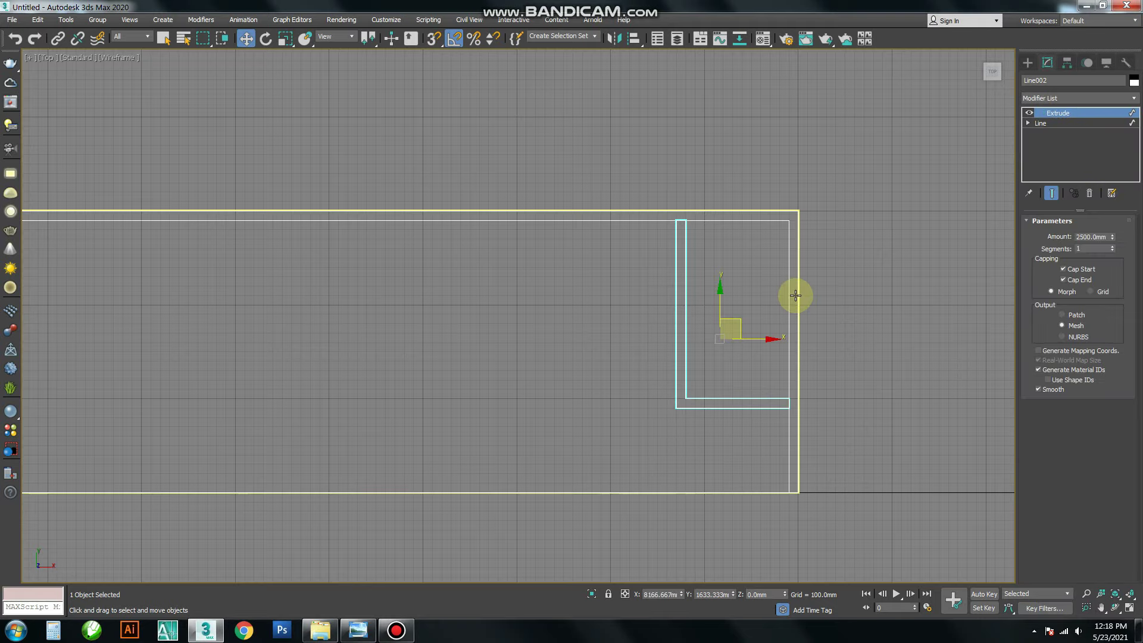
# - In Left view, draw a 2000 × 700 mm rectangle inside the partition outline
pyautogui.press('l')
pyautogui.press('z')
pyautogui.click(744, 313)
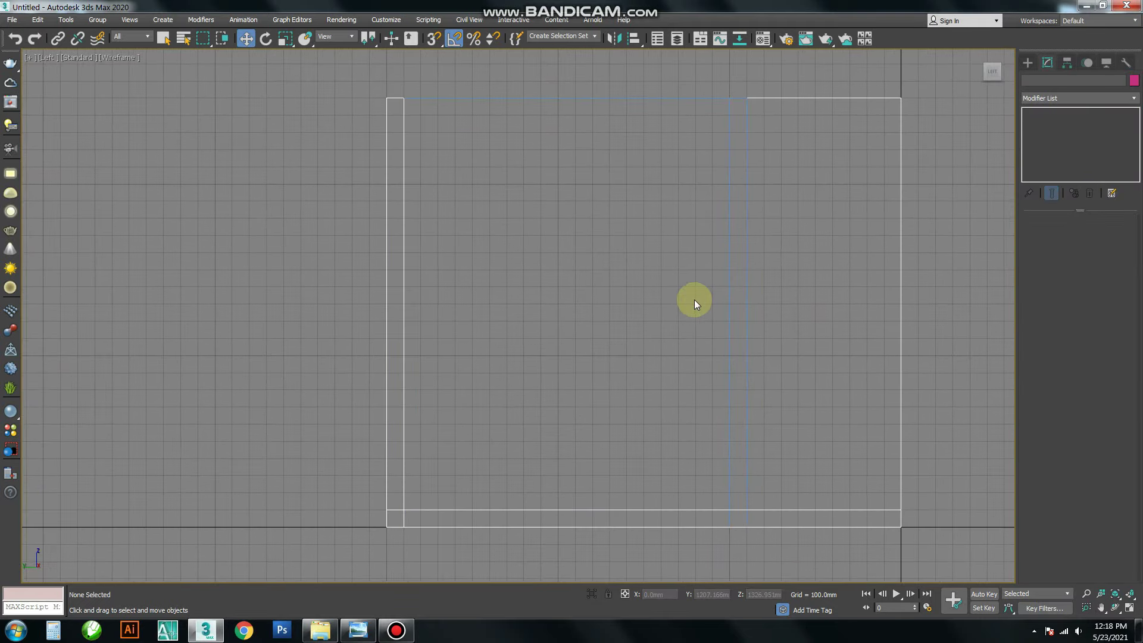
pyautogui.rightClick(591, 294)
pyautogui.click(609, 233)
pyautogui.moveTo(557, 510); pyautogui.dragTo(444, 169)
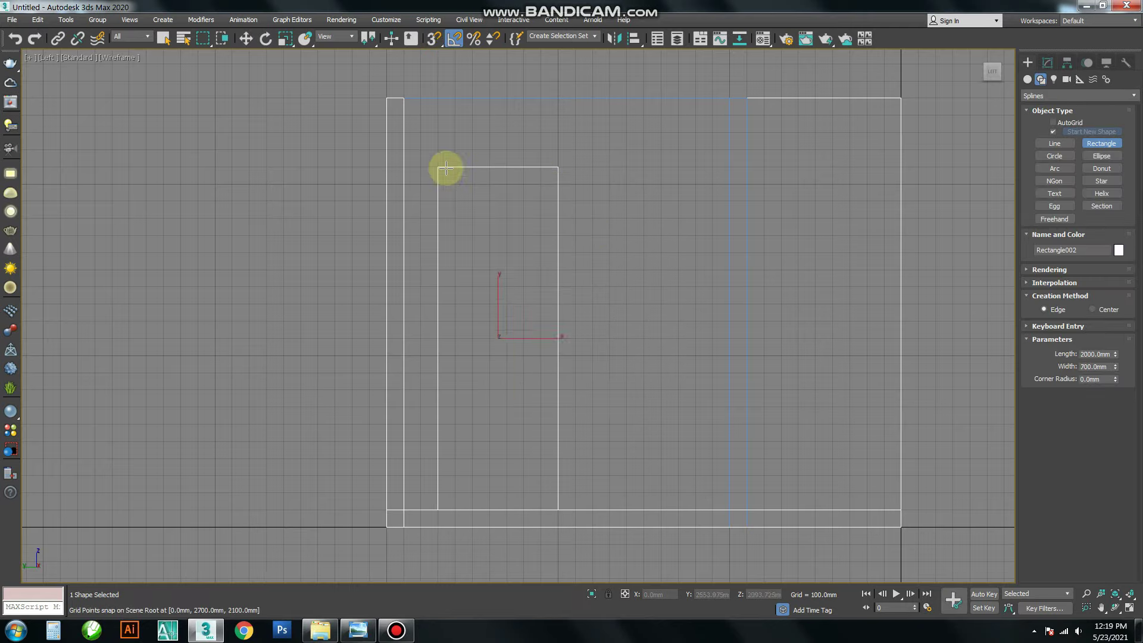
pyautogui.rightClick(448, 173)
# - Extrude the rectangle 25 mm and move the panel right in Top view
pyautogui.click(1047, 63)
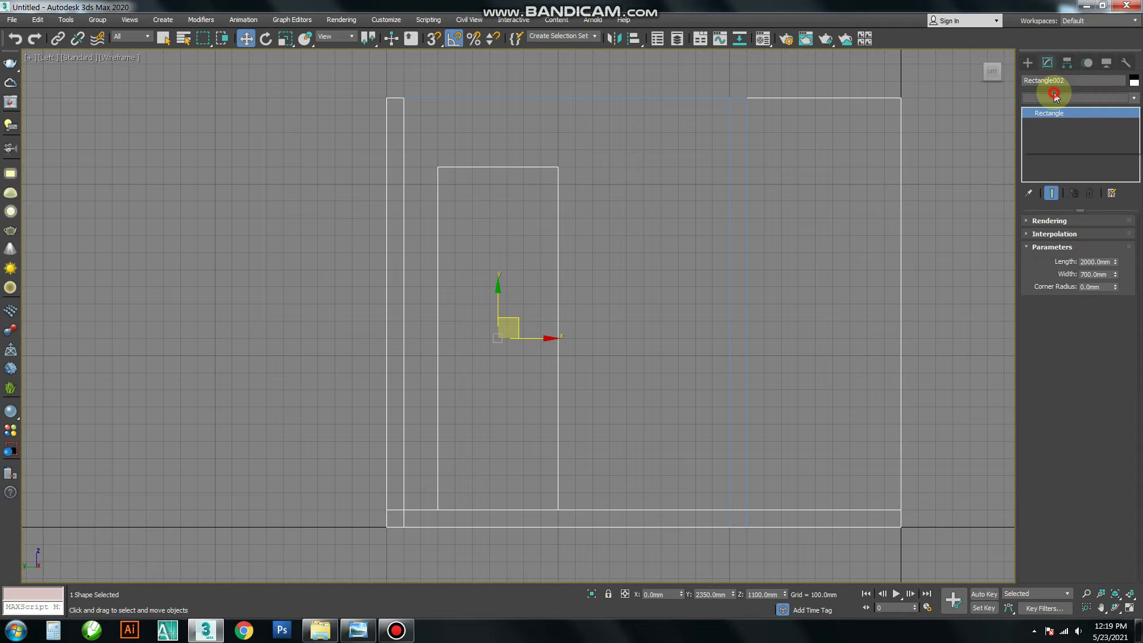
pyautogui.click(1054, 96)
pyautogui.press('Return')
pyautogui.click(1085, 236)
pyautogui.write('25')
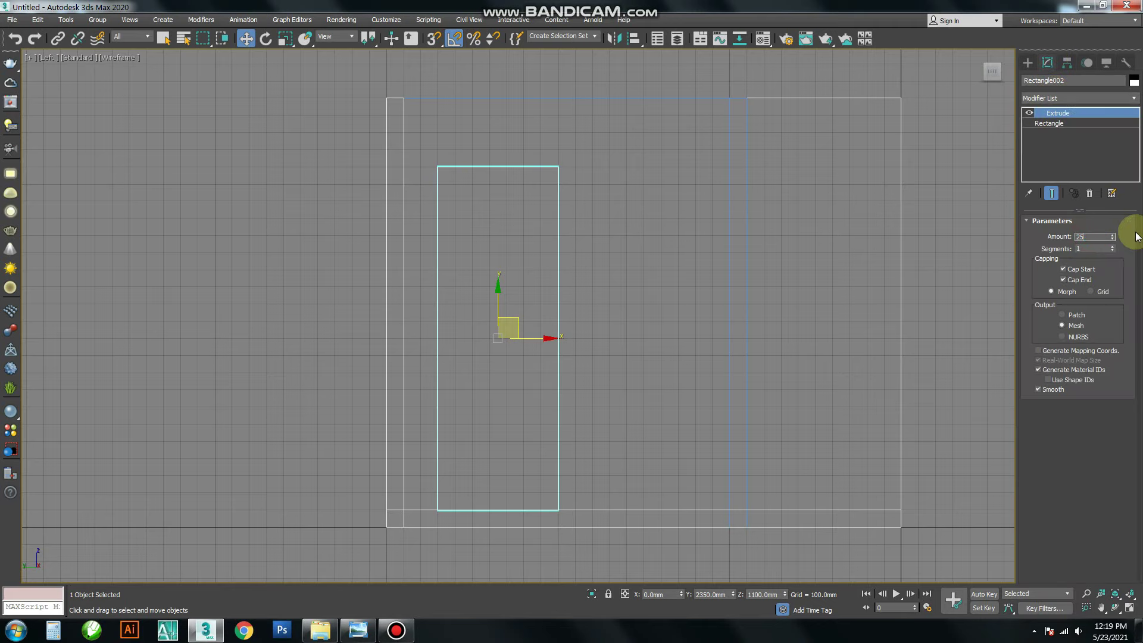
pyautogui.press('Return')
pyautogui.press('t')
pyautogui.scroll(-3, 314, 304)
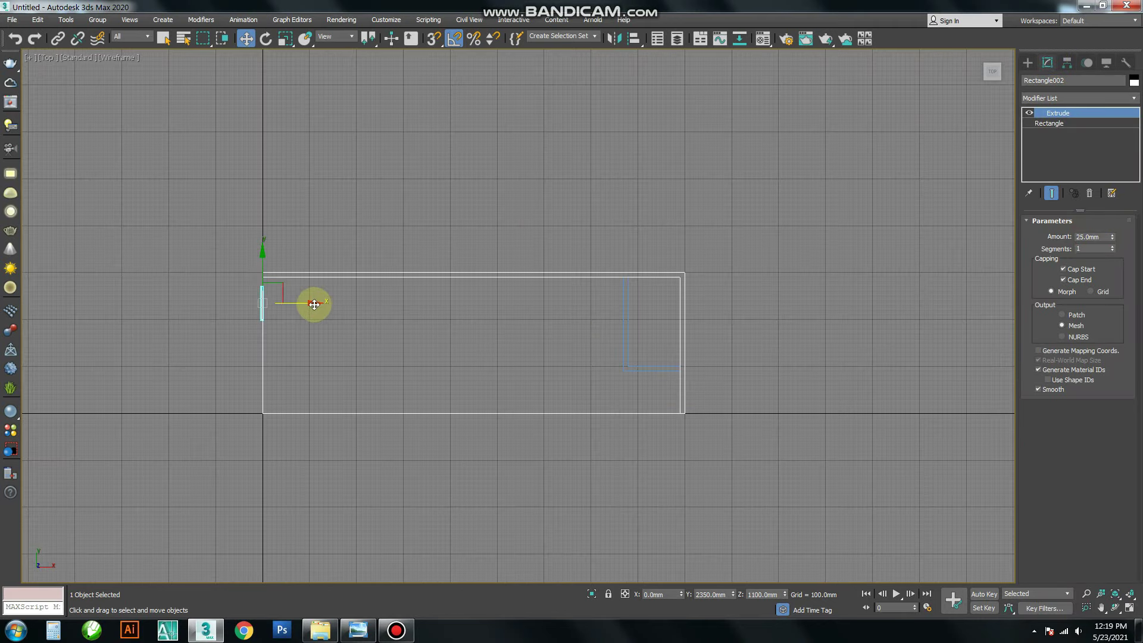
pyautogui.moveTo(314, 304); pyautogui.dragTo(655, 330)
# - Clone the door panel as an instance, widen the copy, and select the partition
pyautogui.press('z')
pyautogui.scroll(-2, 501, 348)
pyautogui.keyDown('shift'); pyautogui.moveTo(459, 343); pyautogui.dragTo(689, 354); pyautogui.keyUp('shift')
pyautogui.click(527, 290)
pyautogui.click(572, 365)
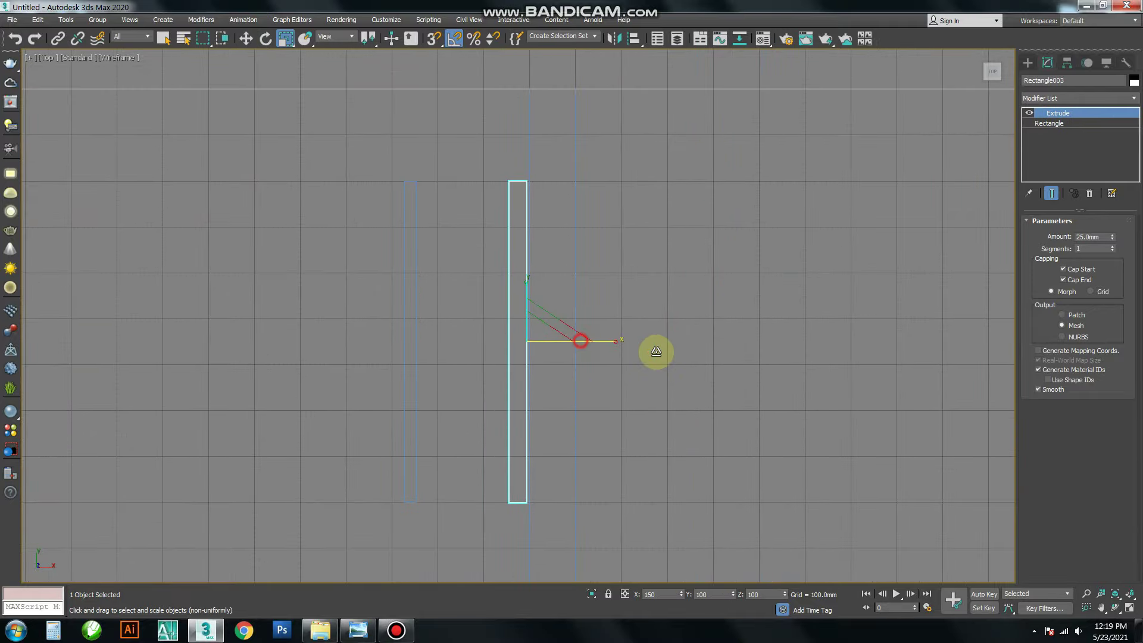
pyautogui.moveTo(563, 341)
pyautogui.mouseDown()
pyautogui.moveTo(635, 350)
pyautogui.moveTo(620, 351)
pyautogui.mouseUp()
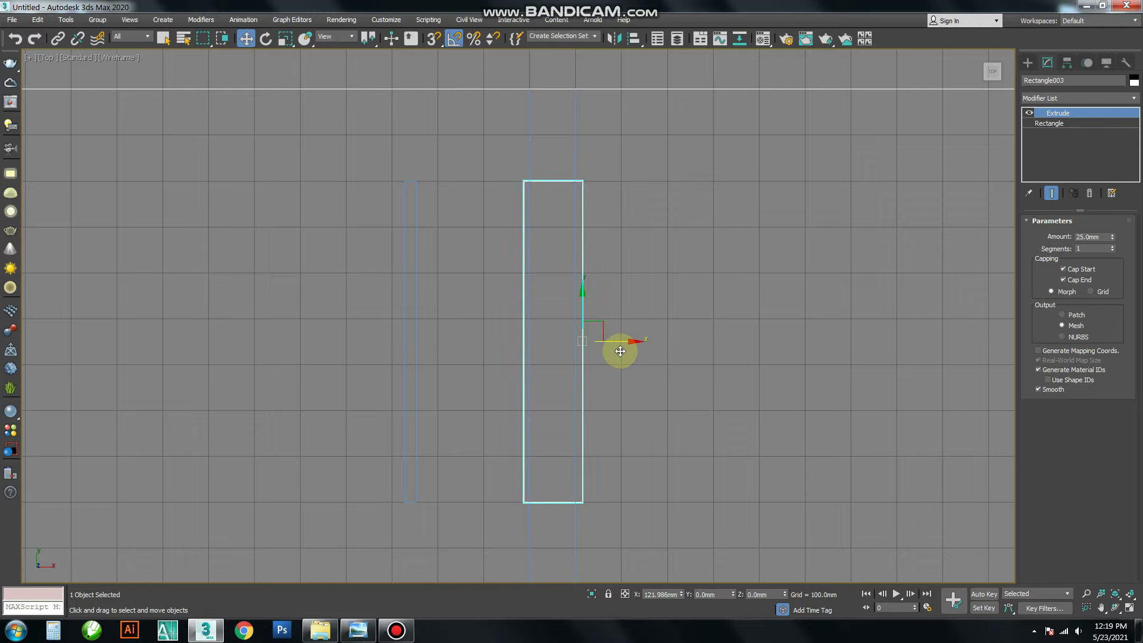
pyautogui.moveTo(602, 143); pyautogui.dragTo(509, 160)
pyautogui.hotkey('ctrl', 'b')
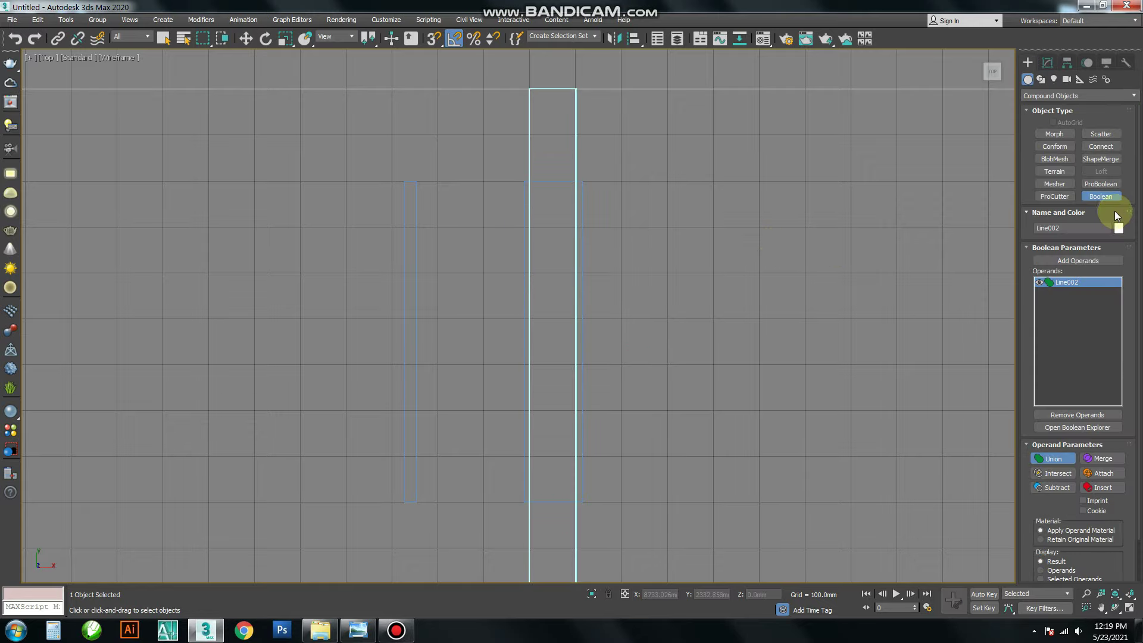
# - ProBoolean-subtract the widened copy from the partition, then move and rotate the door panel
pyautogui.click(1100, 184)
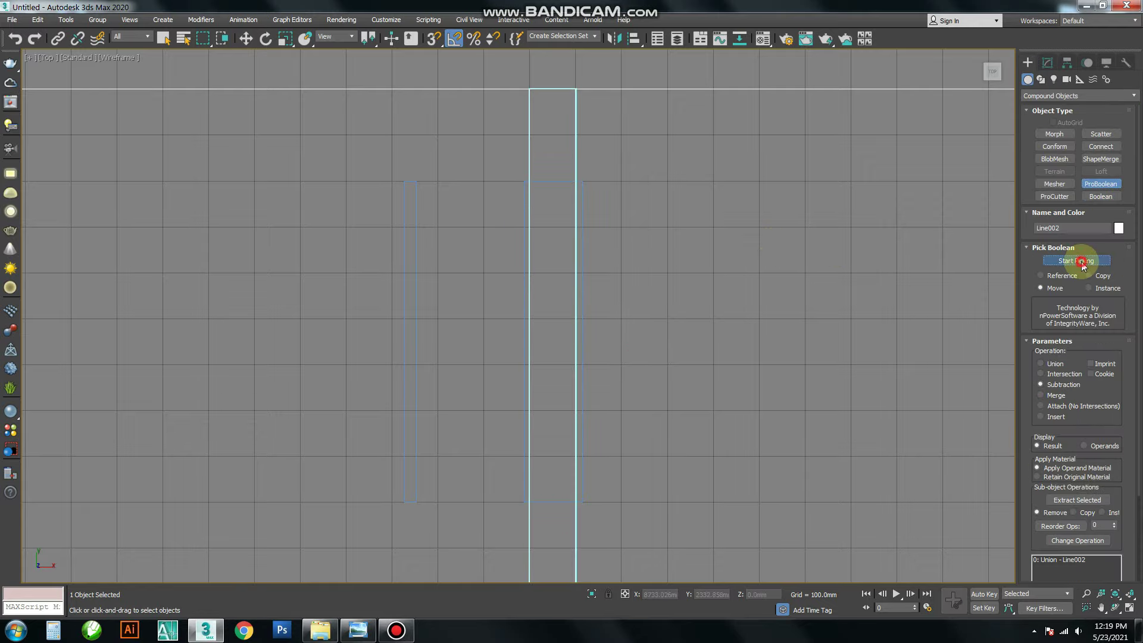
pyautogui.rightClick(707, 250)
pyautogui.moveTo(441, 239); pyautogui.dragTo(402, 281)
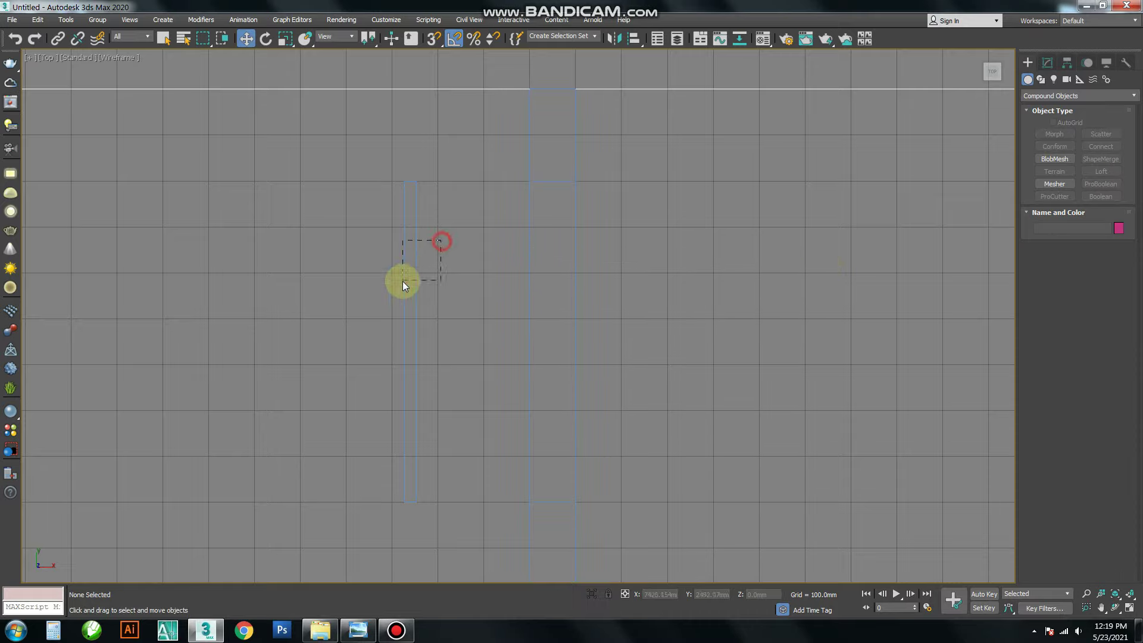
pyautogui.press('p')
pyautogui.scroll(5, 723, 279)
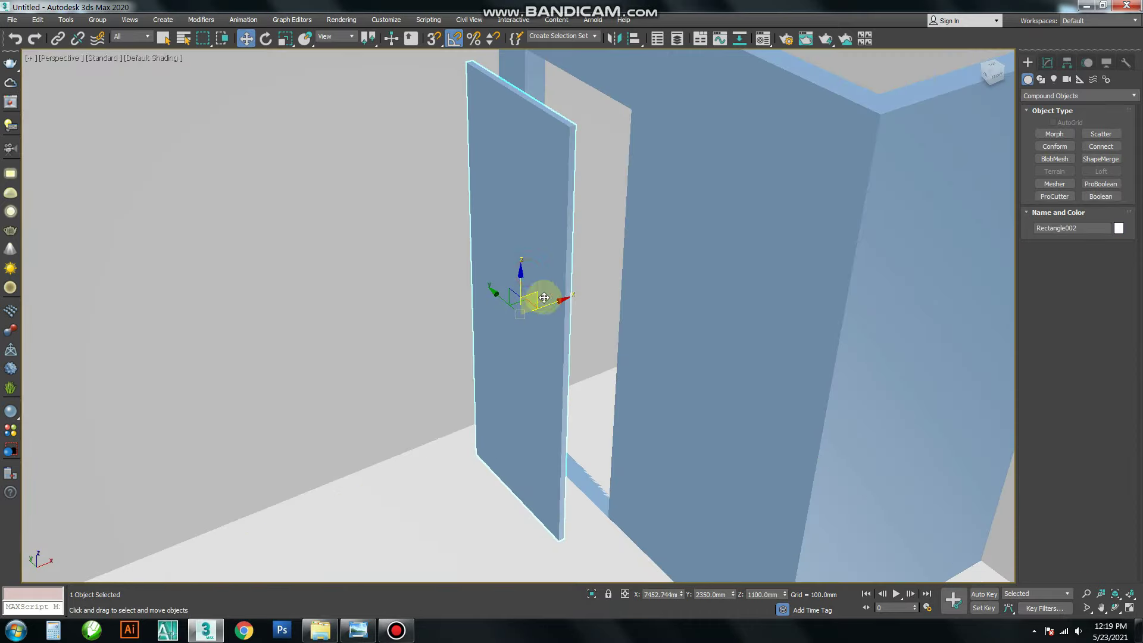
pyautogui.moveTo(536, 296)
pyautogui.mouseDown()
pyautogui.moveTo(607, 299)
pyautogui.moveTo(574, 319)
pyautogui.moveTo(651, 271)
pyautogui.moveTo(688, 203)
pyautogui.mouseUp()
pyautogui.press('e')
pyautogui.press('w')
pyautogui.press('t')
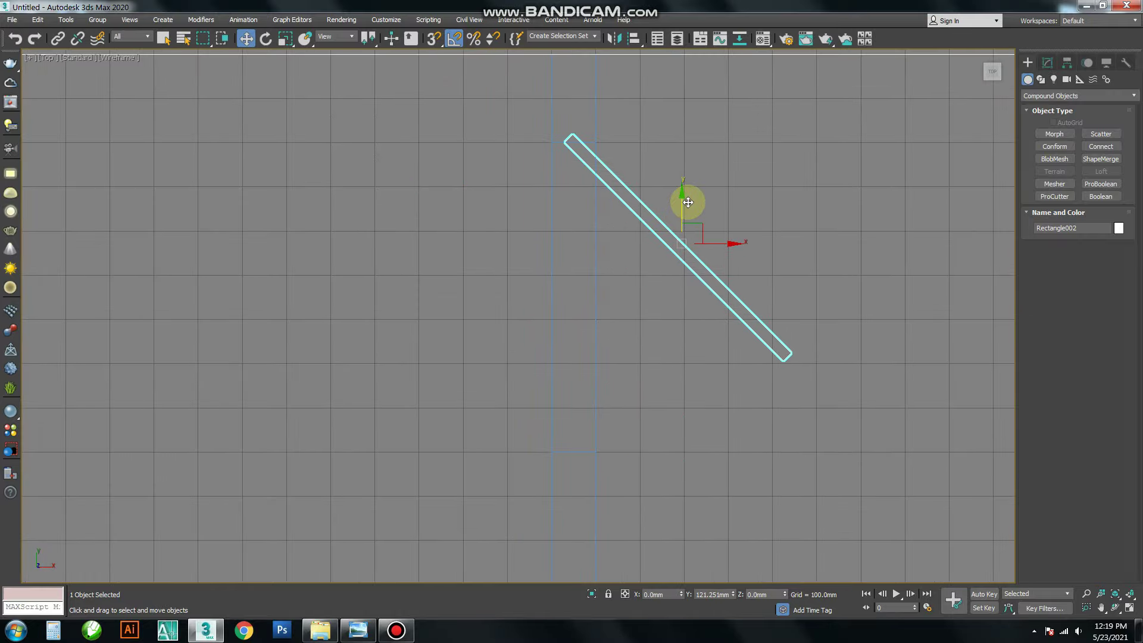
pyautogui.press('p')
# - Select the partition in Perspective view and convert it to Editable Poly
pyautogui.moveTo(830, 229)
pyautogui.keyDown('alt'); pyautogui.mouseDown(button='middle')
pyautogui.moveTo(733, 332)
pyautogui.moveTo(822, 321)
pyautogui.moveTo(832, 340)
pyautogui.moveTo(334, 153)
pyautogui.mouseUp(button='middle'); pyautogui.keyUp('alt')
pyautogui.click(334, 153)
pyautogui.moveTo(459, 187)
pyautogui.keyDown('alt'); pyautogui.mouseDown(button='middle')
pyautogui.moveTo(788, 337)
pyautogui.moveTo(625, 365)
pyautogui.mouseUp(button='middle'); pyautogui.keyUp('alt')
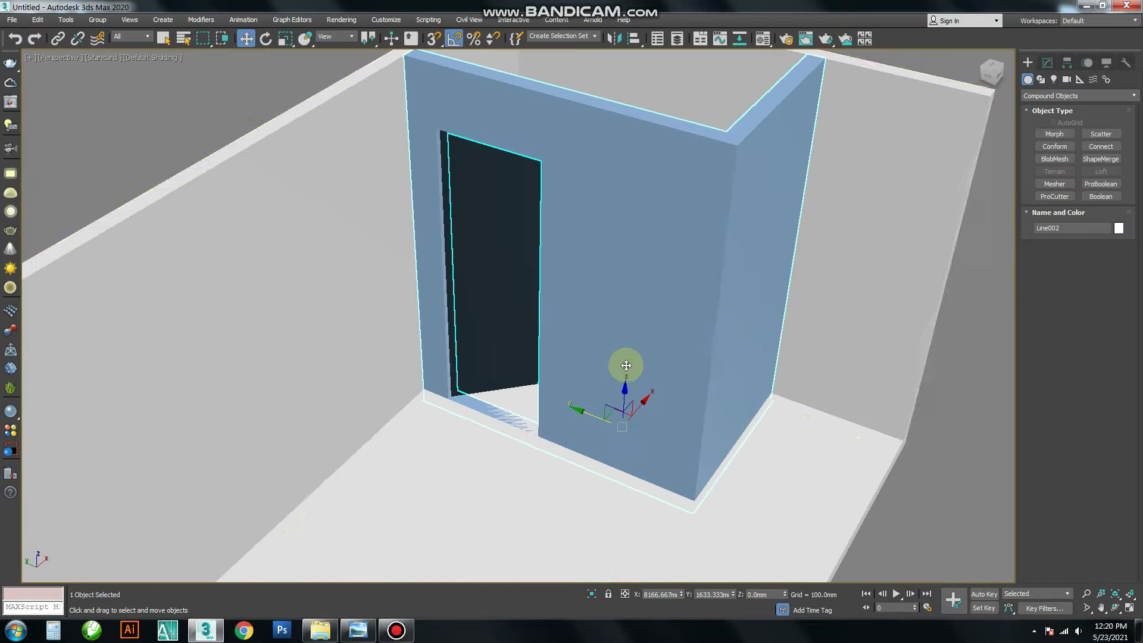
pyautogui.scroll(5, 606, 354)
pyautogui.rightClick(420, 404)
pyautogui.click(592, 538)
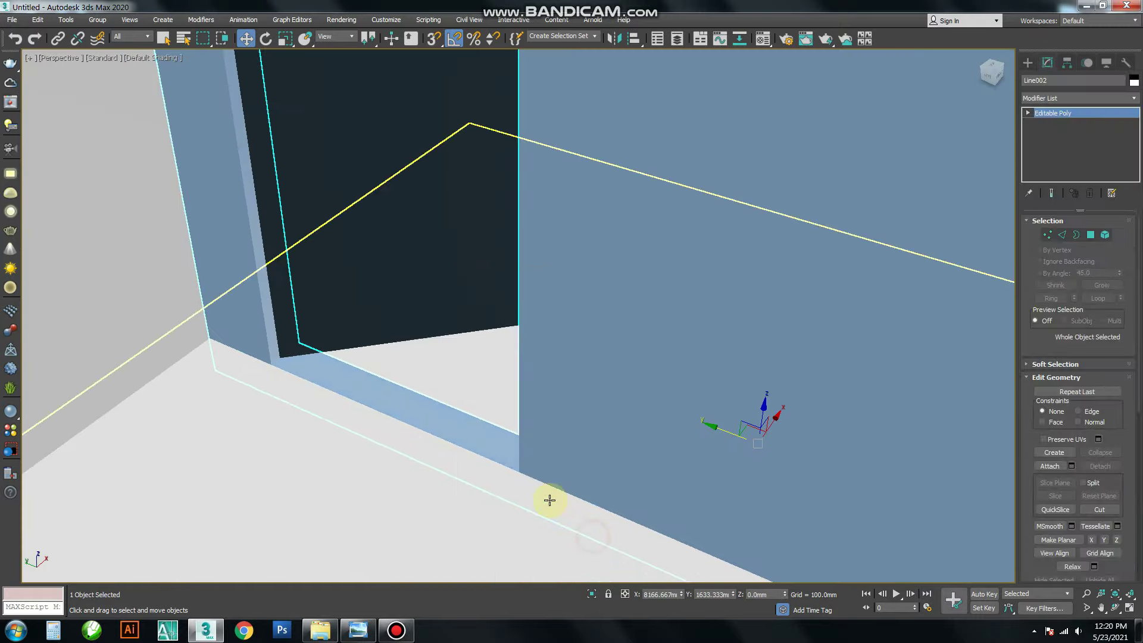
# - Select the doorway's bottom polygon and extrude it upward
pyautogui.press('4')
pyautogui.click(444, 424)
pyautogui.rightClick(444, 424)
pyautogui.click(424, 424)
pyautogui.hotkey('shift', 'e')
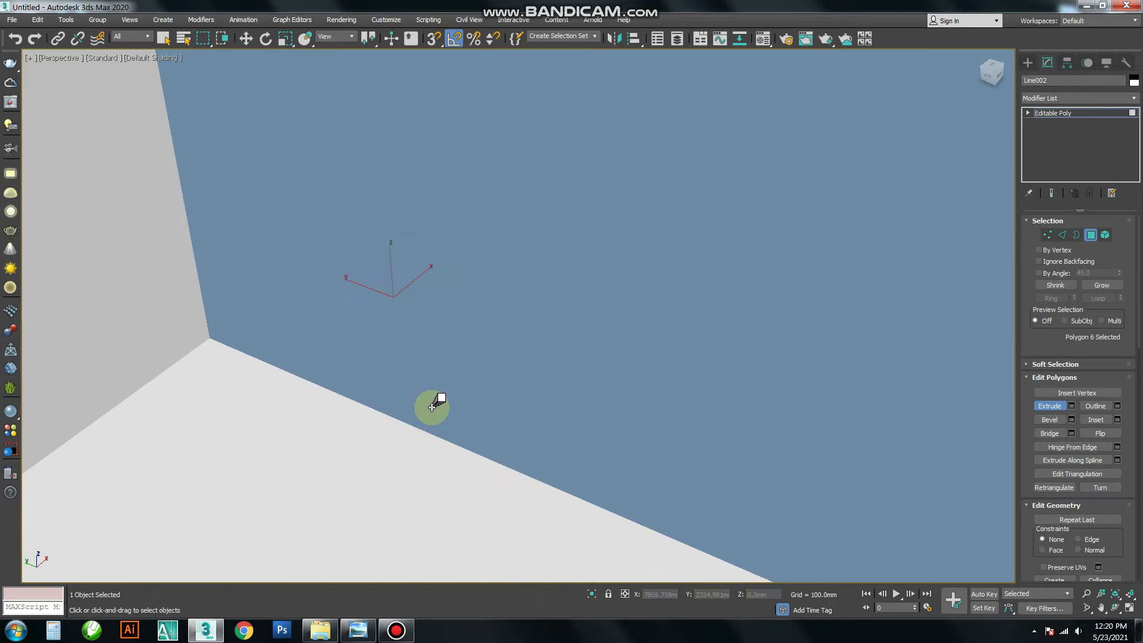
pyautogui.moveTo(432, 407); pyautogui.dragTo(426, 415)
# - Exit polygon editing, zoom out to view the scene, and reselect the whole wall
pyautogui.press('w')
pyautogui.scroll(4, 498, 301)
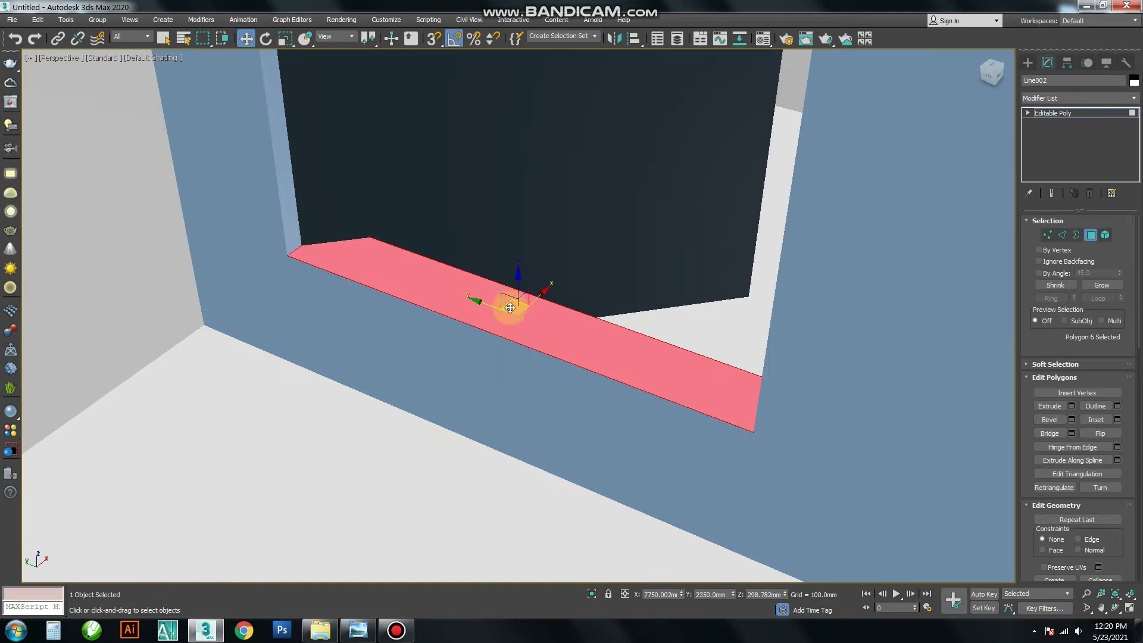
pyautogui.moveTo(498, 301); pyautogui.dragTo(517, 385, button='middle')
pyautogui.hotkey('shift', 'z')
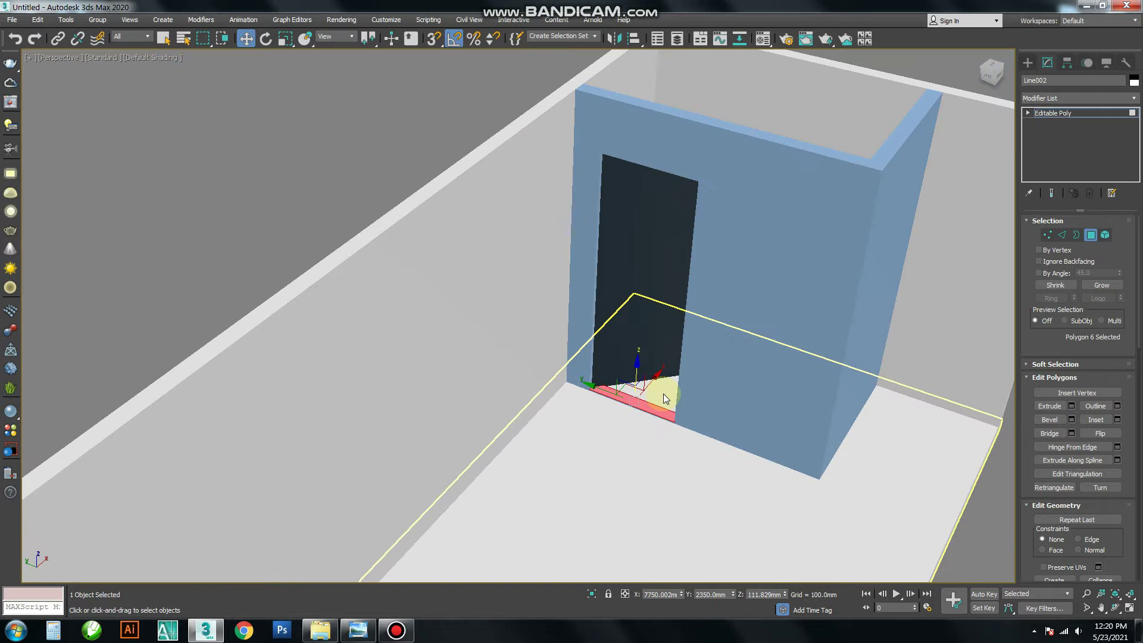
pyautogui.click(270, 151)
pyautogui.keyDown('alt'); pyautogui.moveTo(271, 151); pyautogui.dragTo(471, 287, button='middle'); pyautogui.keyUp('alt')
pyautogui.click(1095, 234)
pyautogui.click(839, 258)
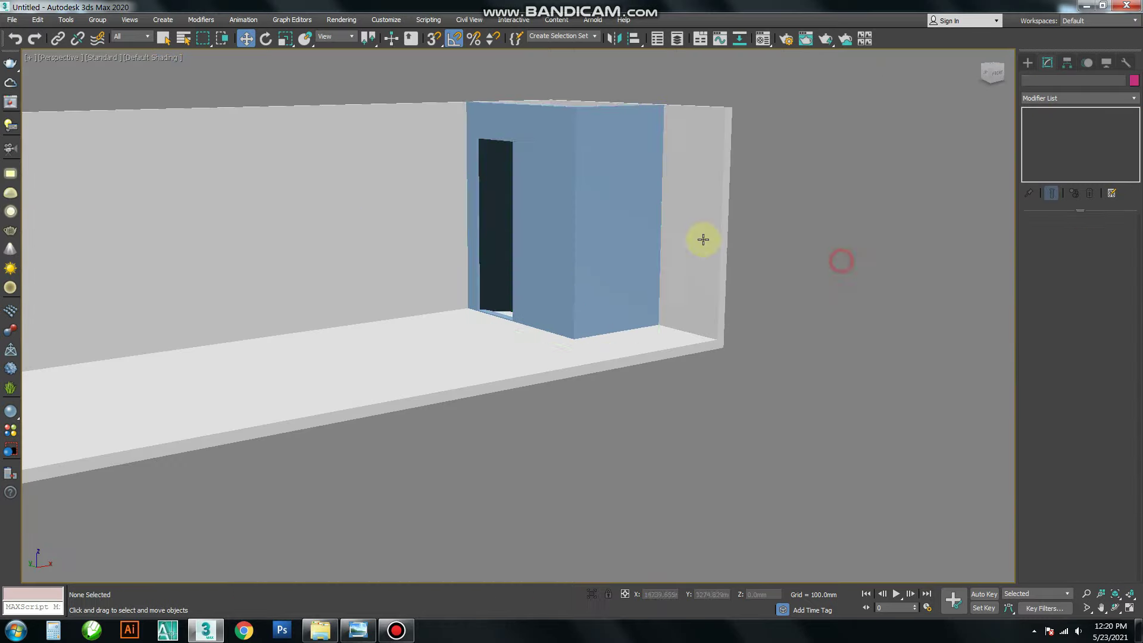
pyautogui.click(548, 198)
# - Assign the white material to the wall box and the door panel
pyautogui.press('m')
pyautogui.click(810, 257)
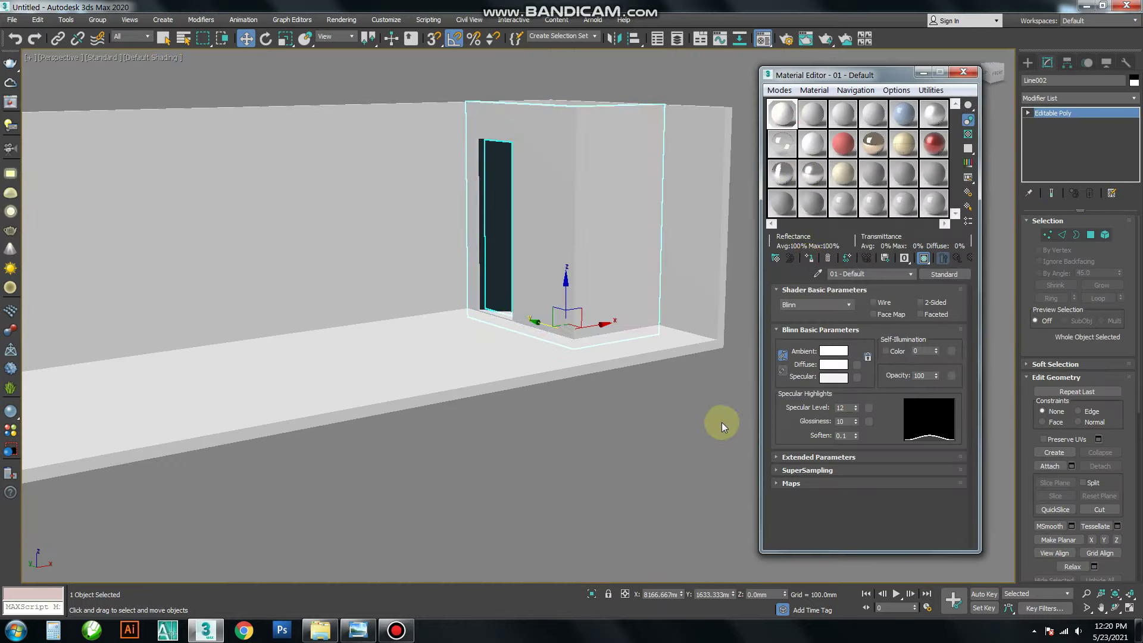
pyautogui.click(508, 224)
pyautogui.click(810, 258)
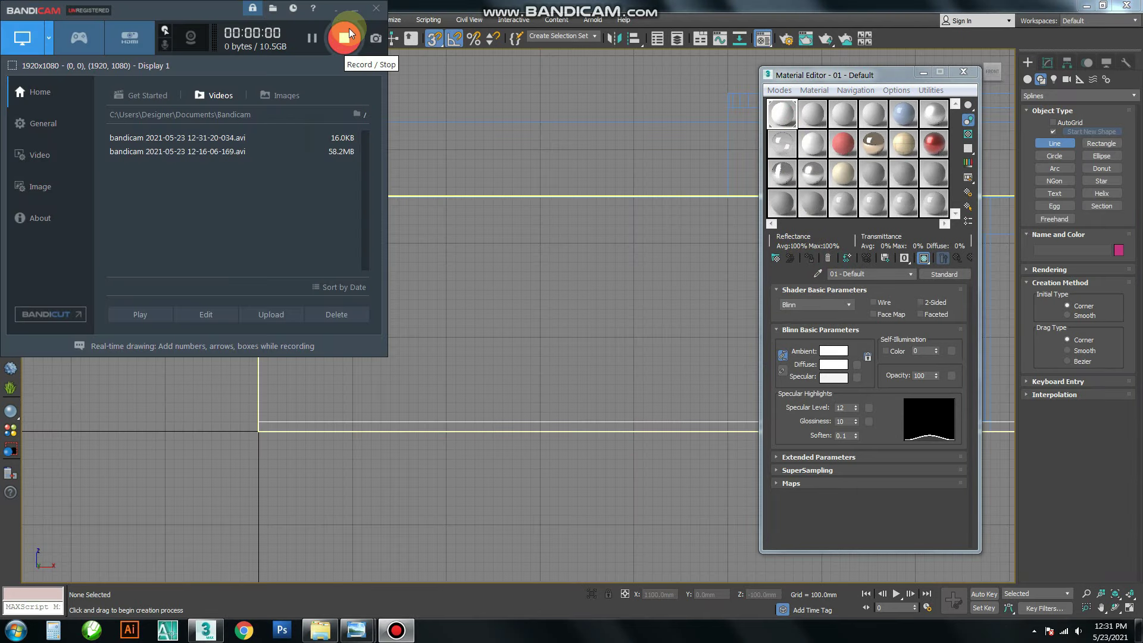
# - In the wireframe Front view, draw a closed line outline from the top edge down to the floor
pyautogui.press('f')
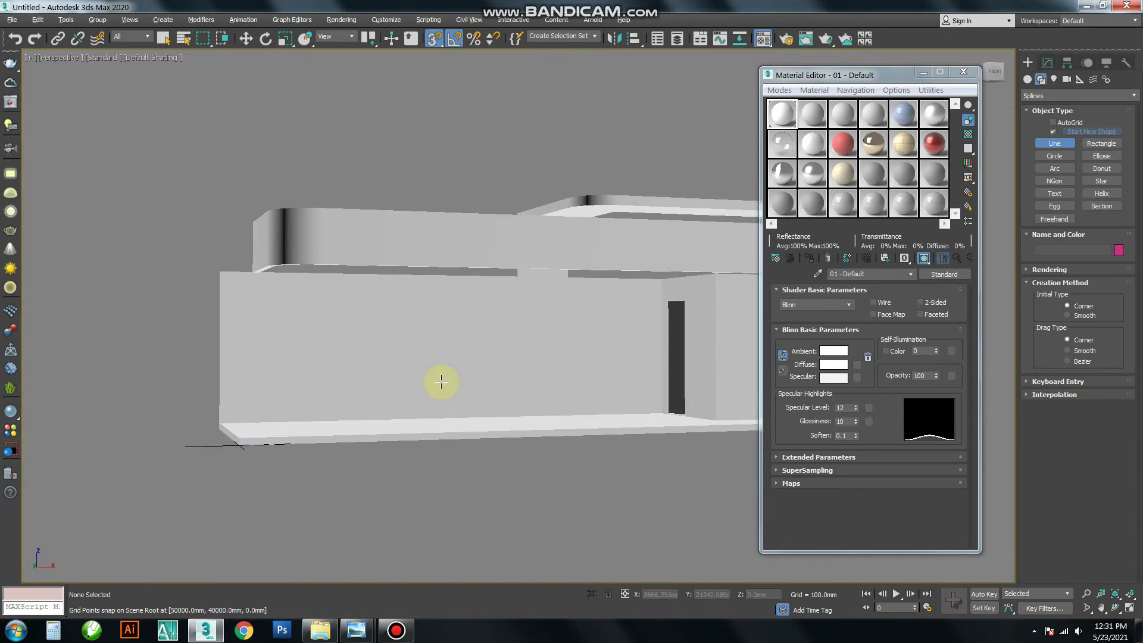
pyautogui.press('F3')
pyautogui.scroll(2, 490, 314)
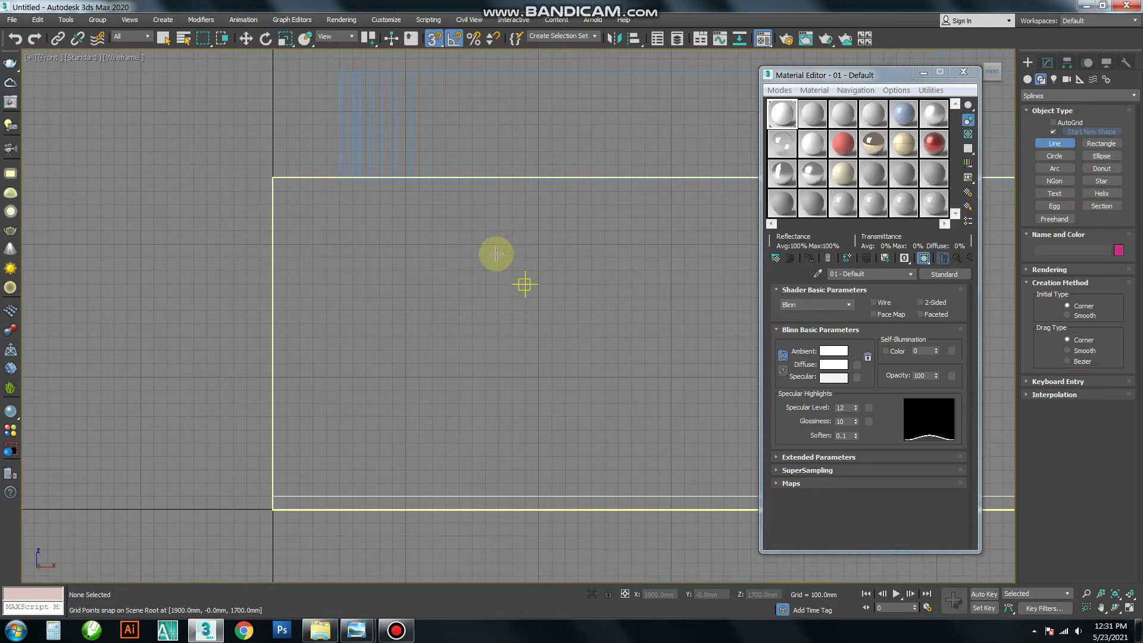
pyautogui.click(459, 178)
pyautogui.click(459, 495)
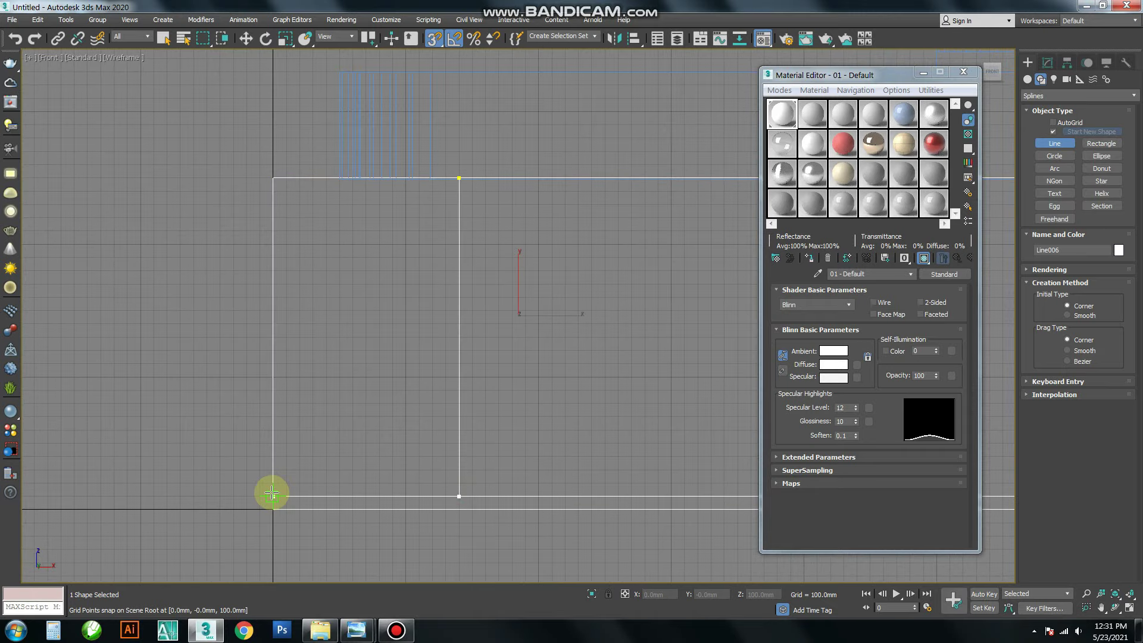
pyautogui.click(273, 377)
pyautogui.click(446, 376)
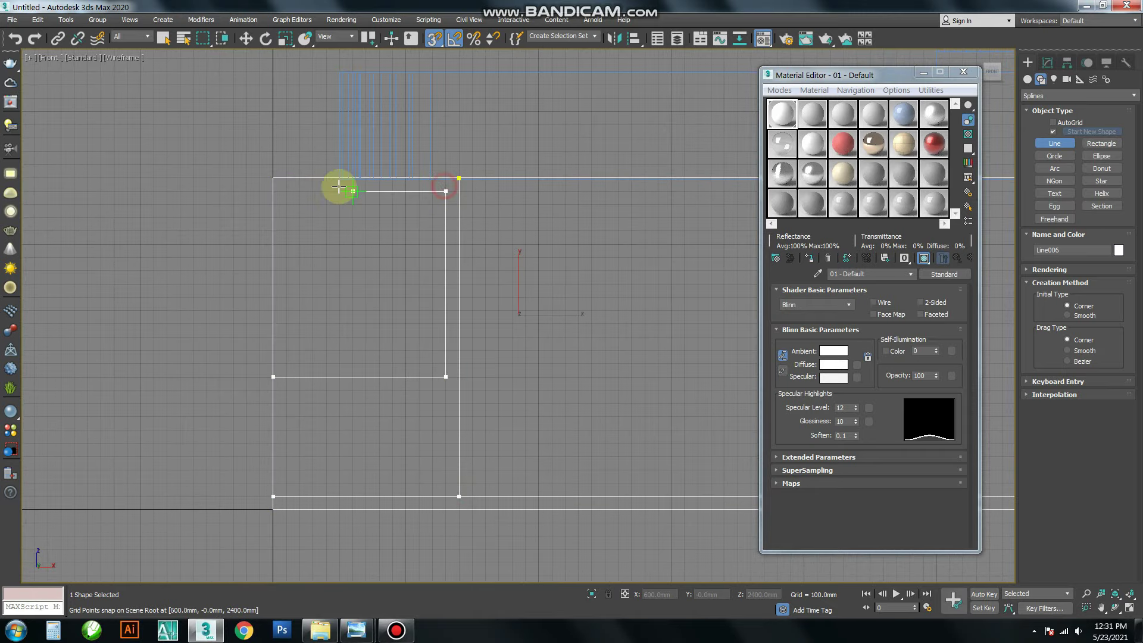
pyautogui.click(457, 175)
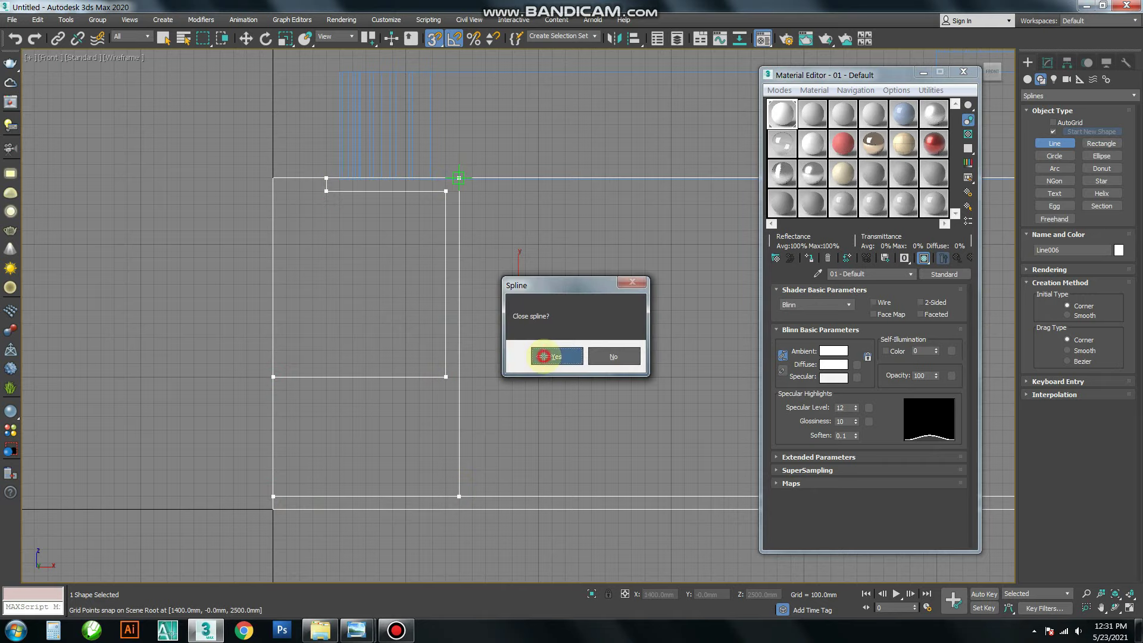
pyautogui.click(544, 355)
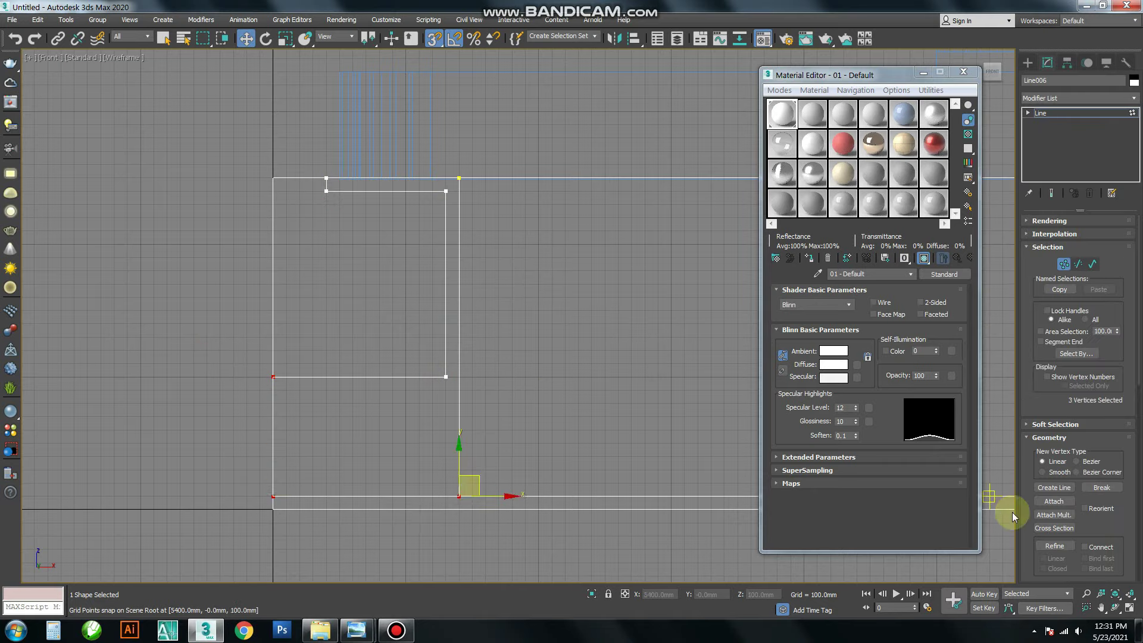
# - Fillet three outline corners by about 278 mm and add an 800 mm Extrude
pyautogui.scroll(-5, 1071, 506)
pyautogui.click(1054, 552)
pyautogui.moveTo(457, 496); pyautogui.dragTo(457, 458)
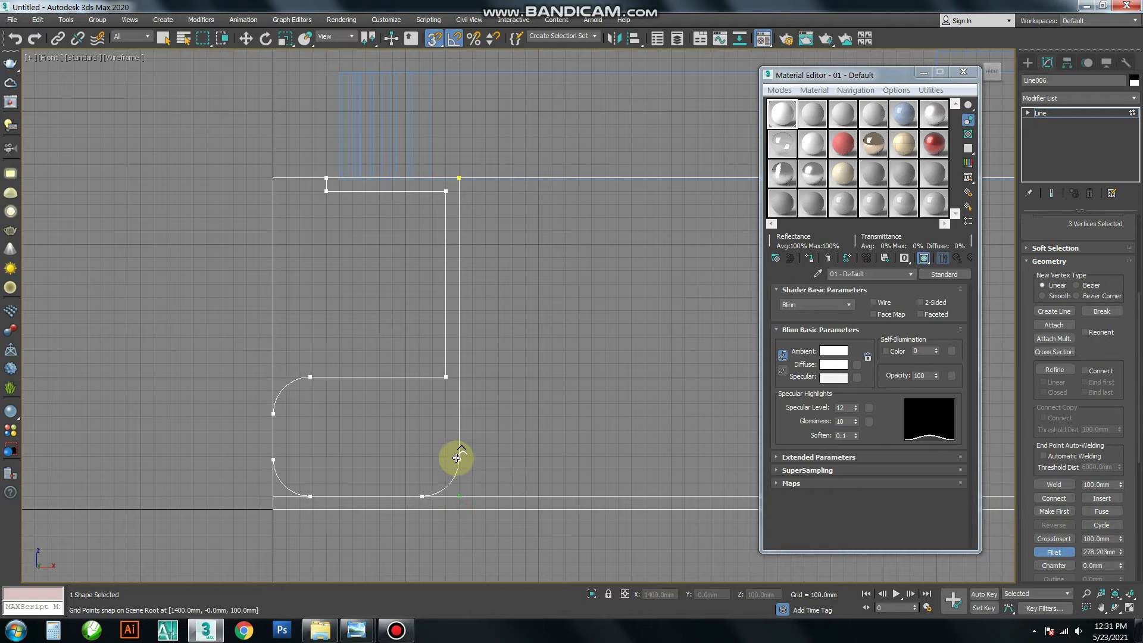
pyautogui.click(1048, 98)
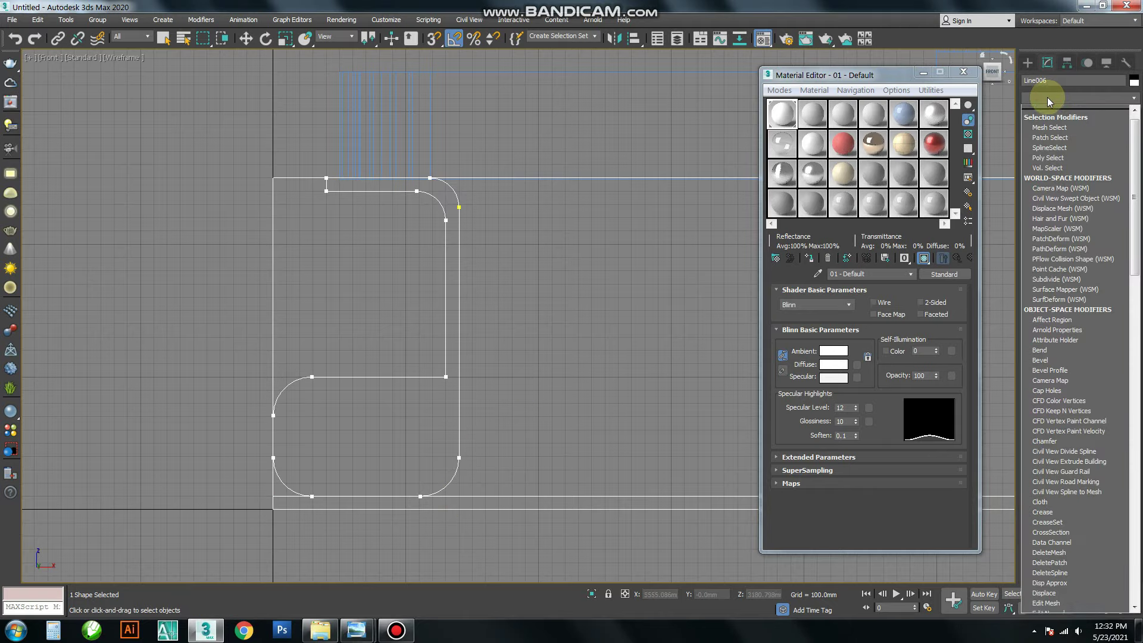
pyautogui.click(1080, 224)
pyautogui.scroll(1, 658, 286)
# - Set the extrusion depth to 400 mm and snap the bracket against the wall in Top view
pyautogui.scroll(1, 641, 275)
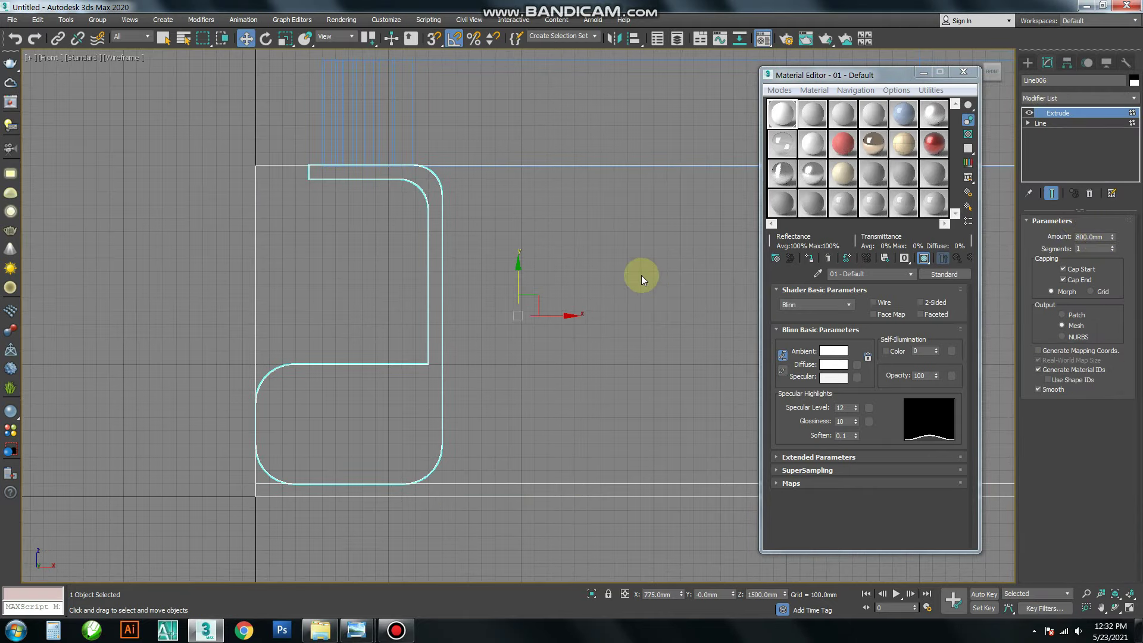
pyautogui.press('t')
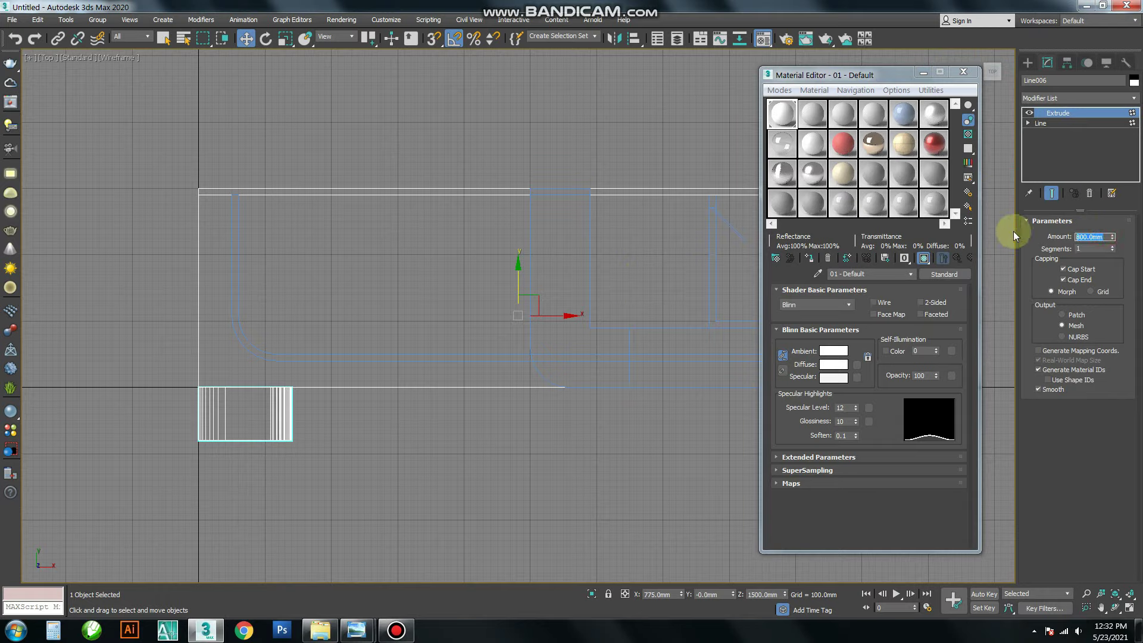
pyautogui.click(1095, 236)
pyautogui.write('400')
pyautogui.press('s')
pyautogui.moveTo(518, 306); pyautogui.dragTo(520, 286)
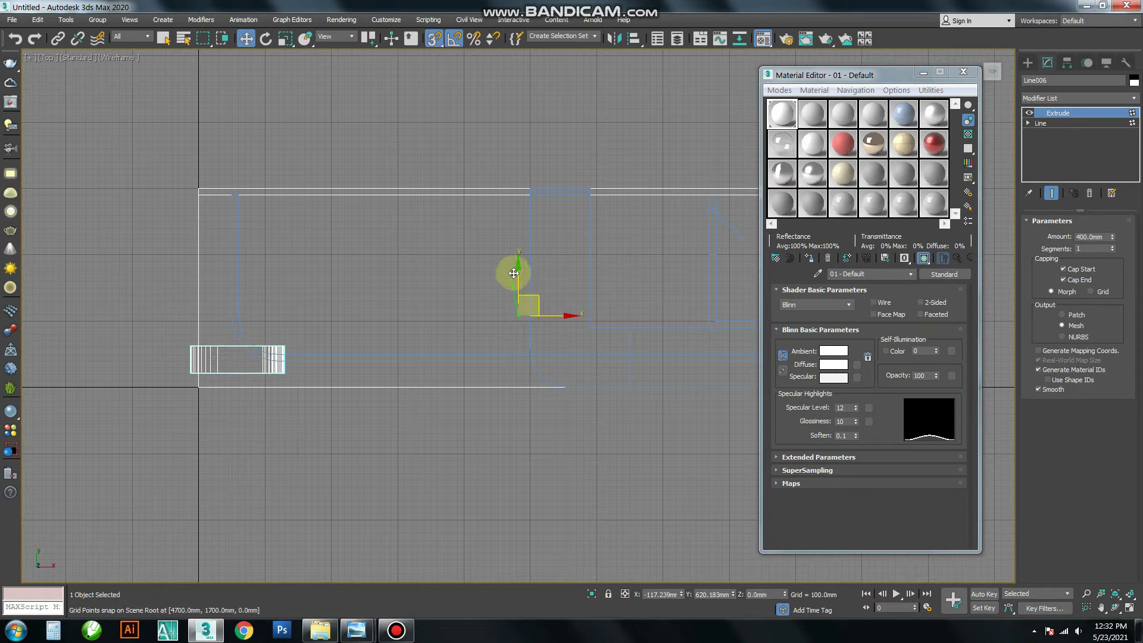
pyautogui.press('s')
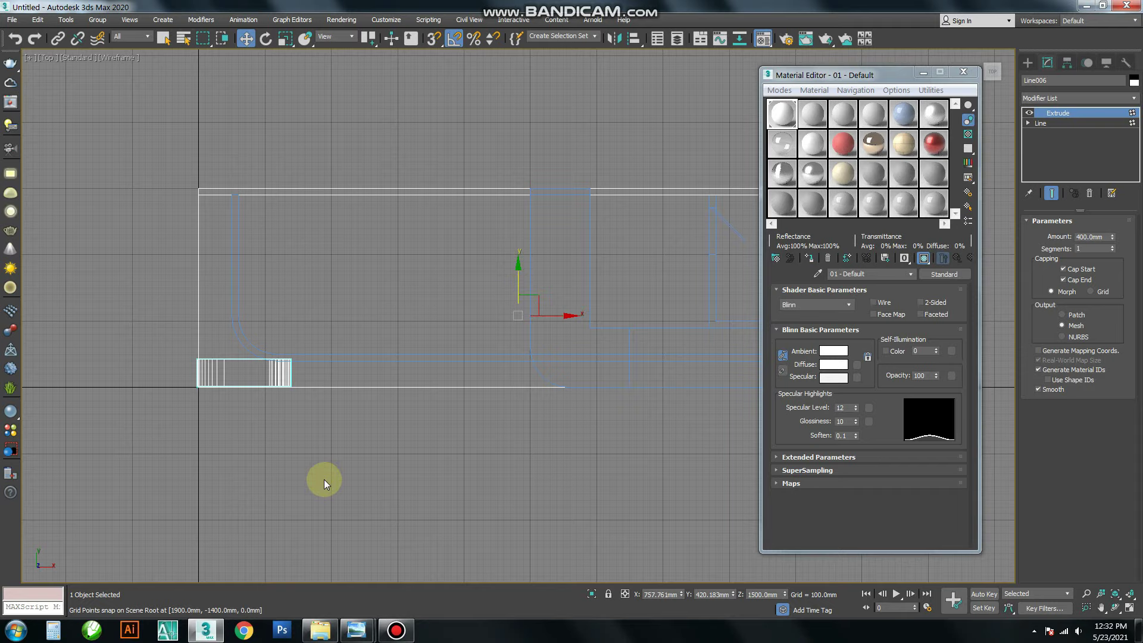
pyautogui.press('z')
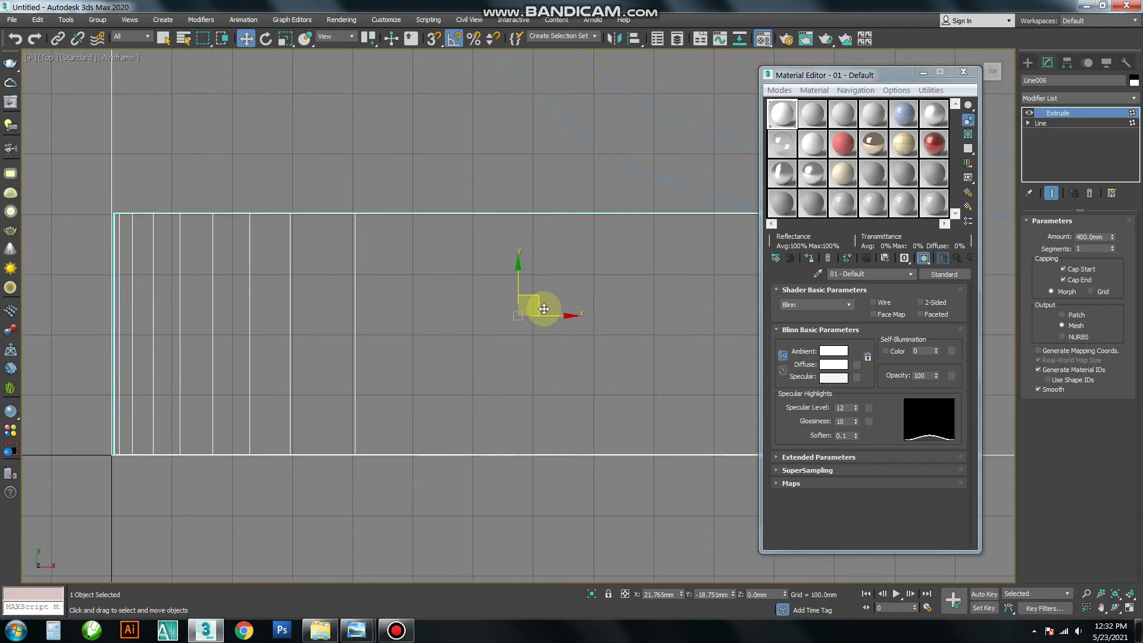
pyautogui.scroll(-4, 438, 484)
pyautogui.scroll(2, 452, 375)
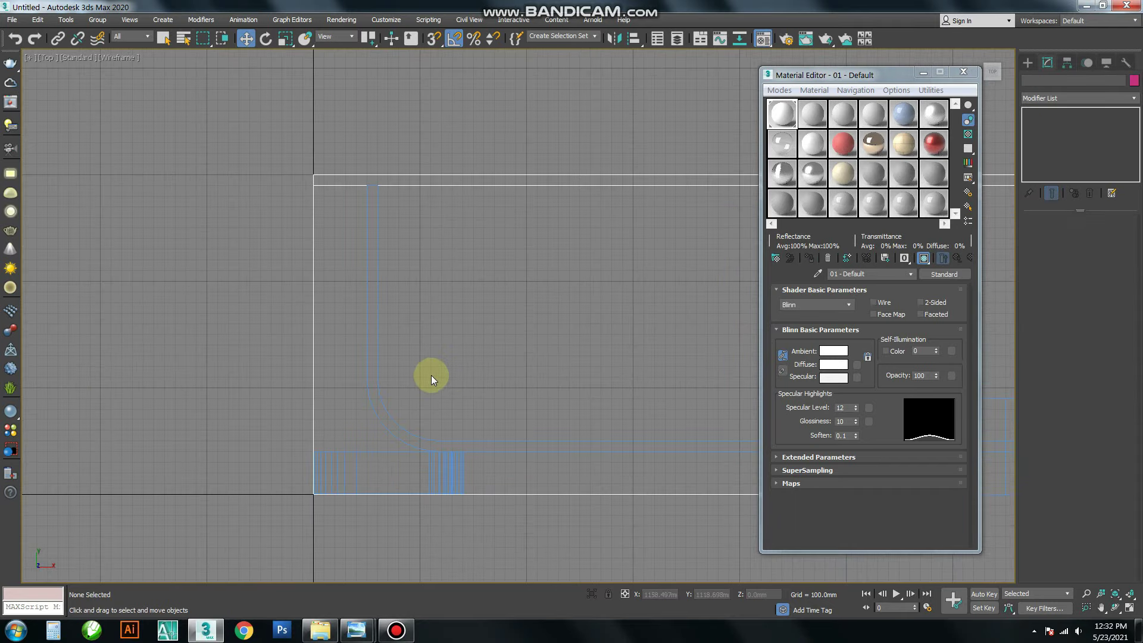
# - Convert the curved wall to Editable Poly and move its corner vertices down to meet the bracket
pyautogui.click(370, 410)
pyautogui.rightClick(360, 280)
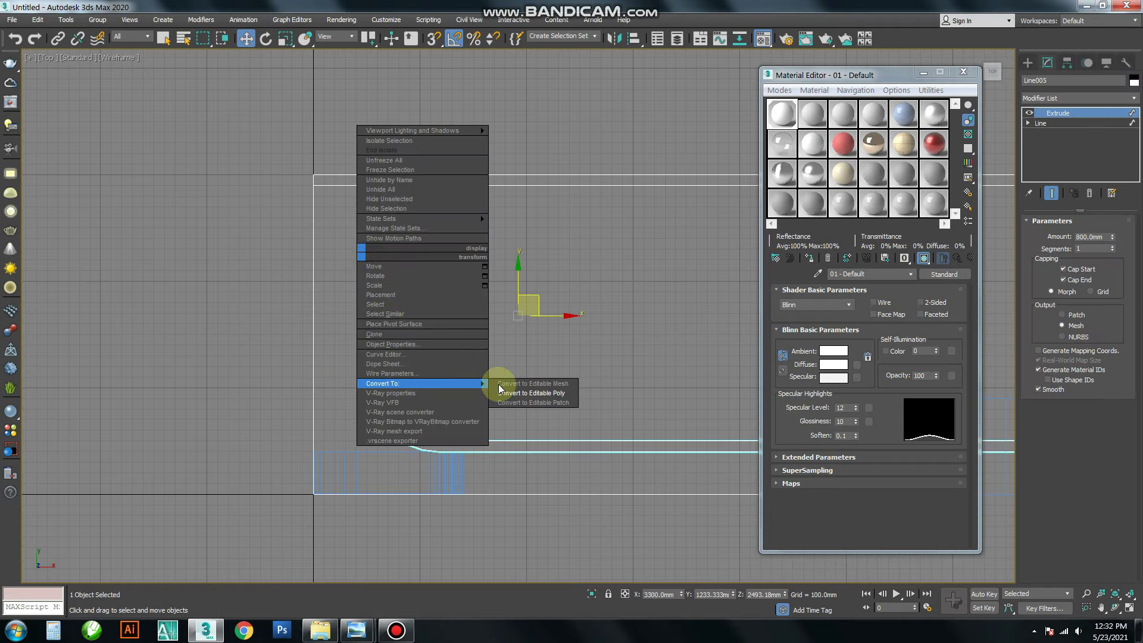
pyautogui.click(524, 384)
pyautogui.moveTo(437, 394); pyautogui.dragTo(397, 394)
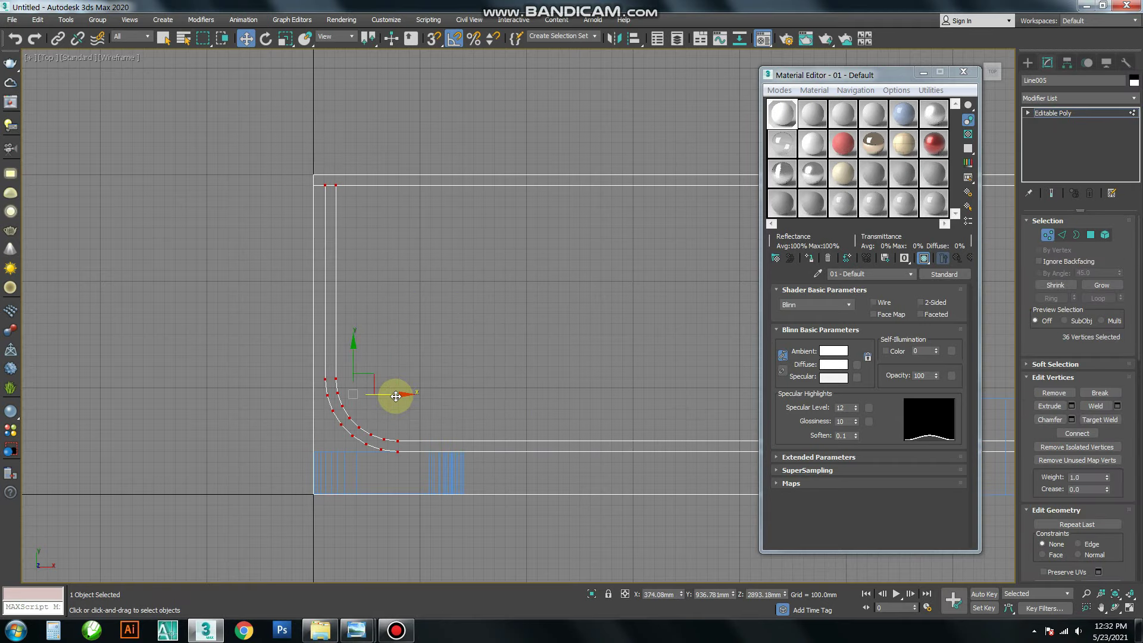
pyautogui.scroll(-1, 494, 394)
pyautogui.moveTo(494, 394); pyautogui.dragTo(338, 392, button='middle')
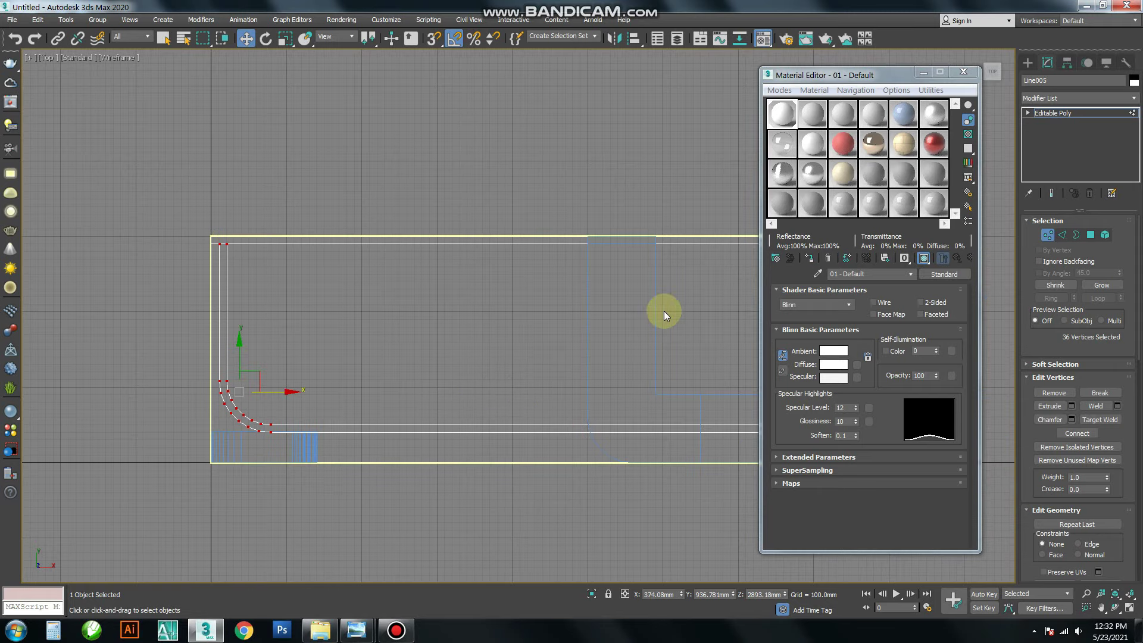
pyautogui.scroll(-2, 205, 340)
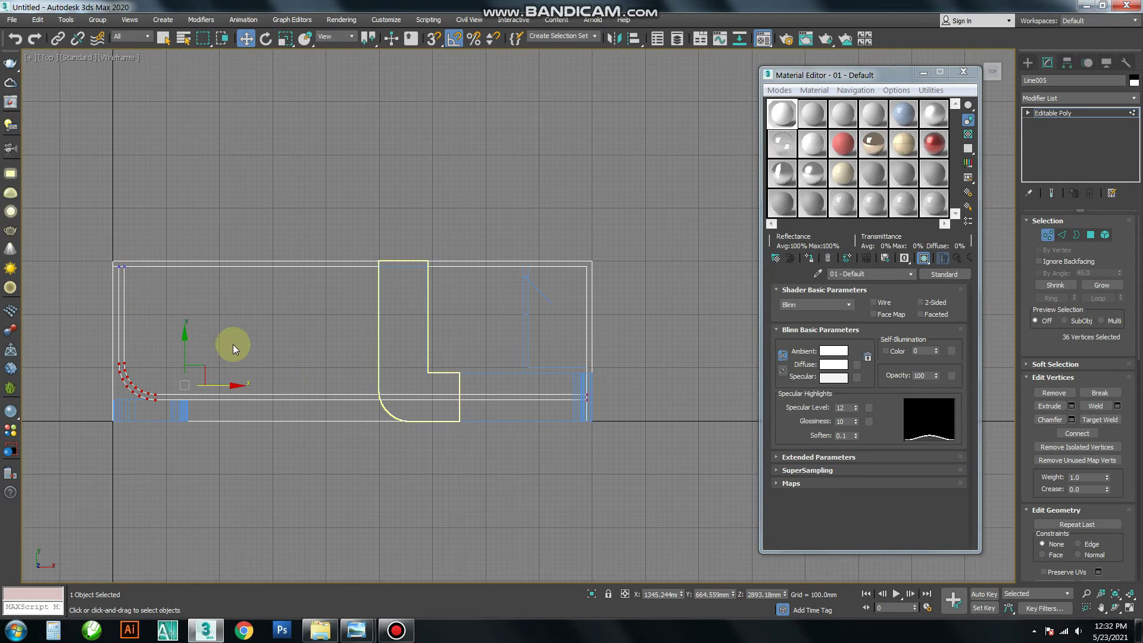
pyautogui.moveTo(185, 341); pyautogui.dragTo(184, 354)
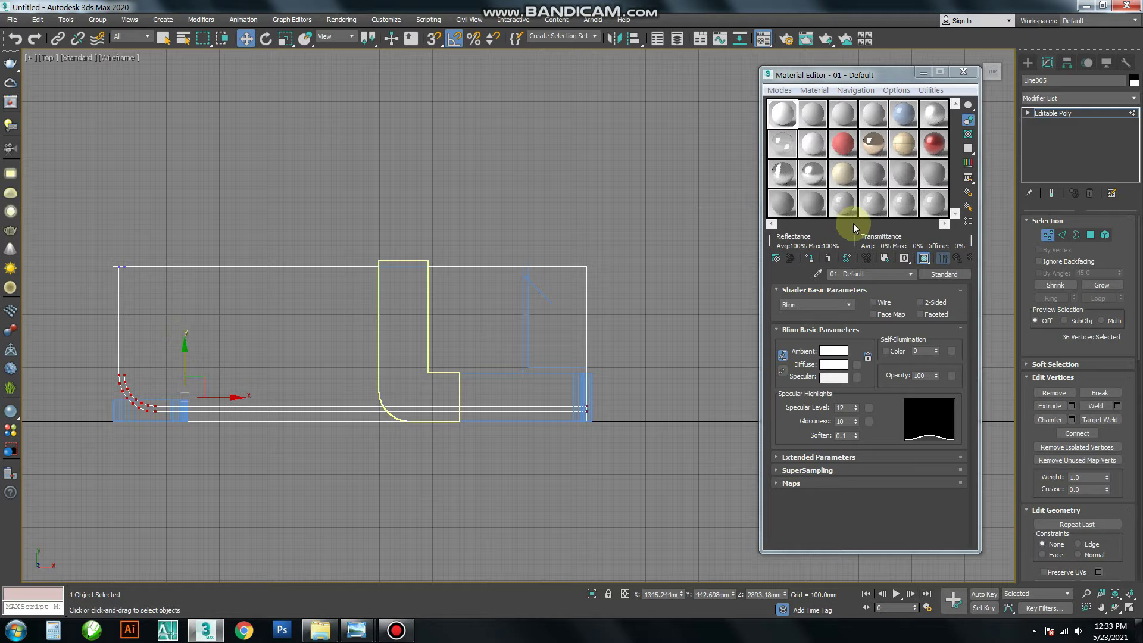
pyautogui.click(1039, 238)
# - Isolate the bracket and curved wall, and frame the wall's left end in Top view
pyautogui.click(555, 219)
pyautogui.press('p')
pyautogui.scroll(-3, 459, 339)
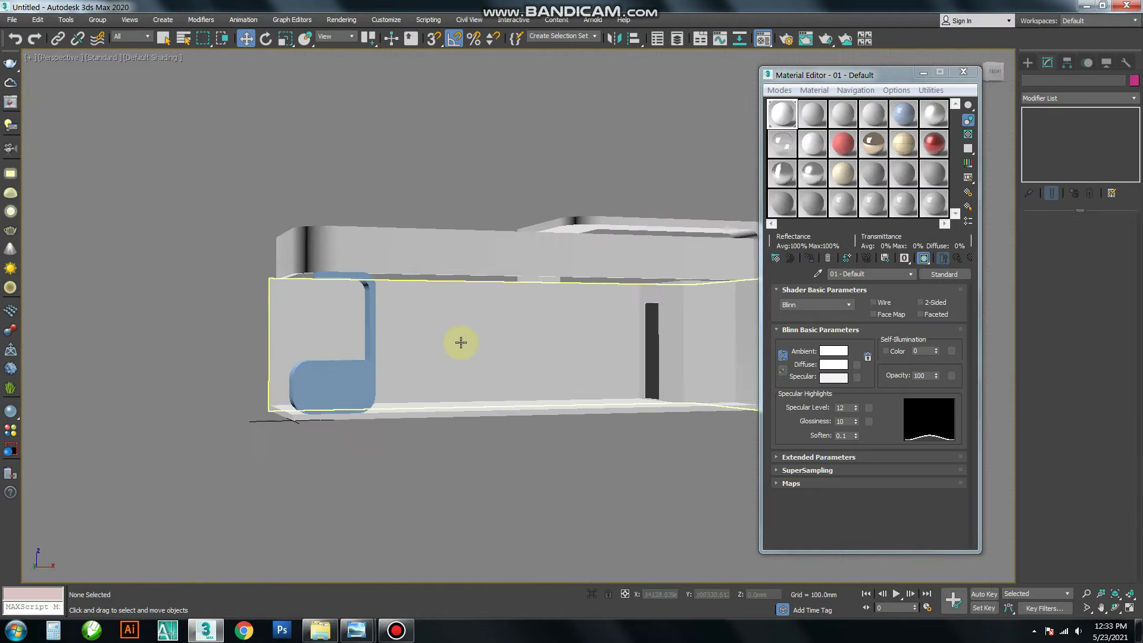
pyautogui.moveTo(462, 145); pyautogui.dragTo(365, 304)
pyautogui.hotkey('alt', 'q')
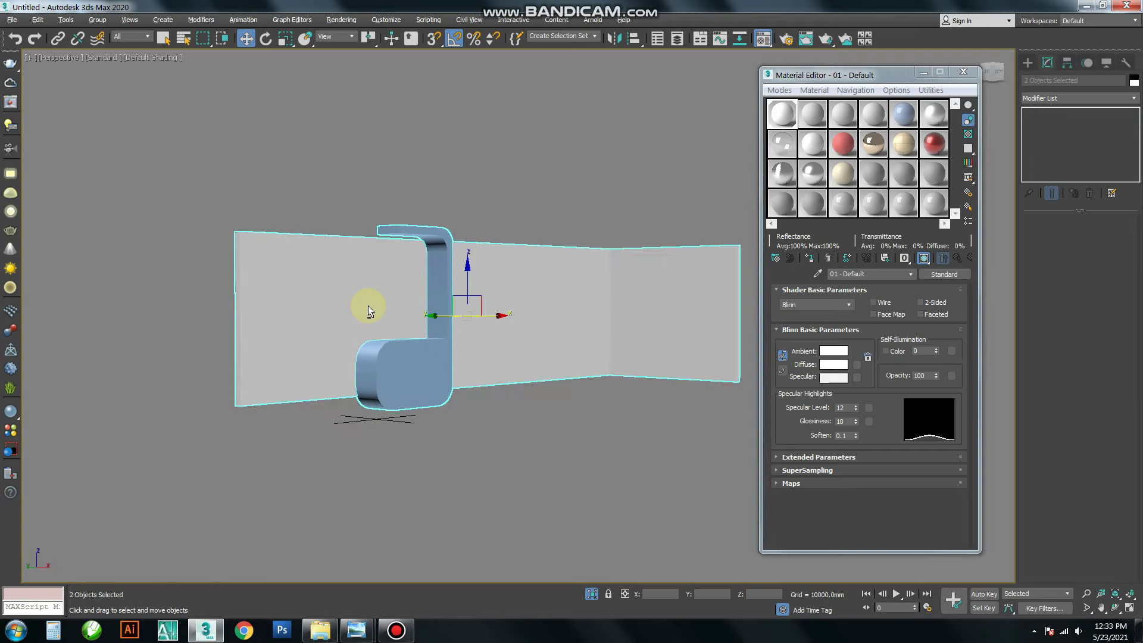
pyautogui.press('t')
pyautogui.moveTo(428, 397); pyautogui.dragTo(612, 375, button='middle')
pyautogui.click(362, 341)
pyautogui.moveTo(362, 342); pyautogui.dragTo(481, 337, button='middle')
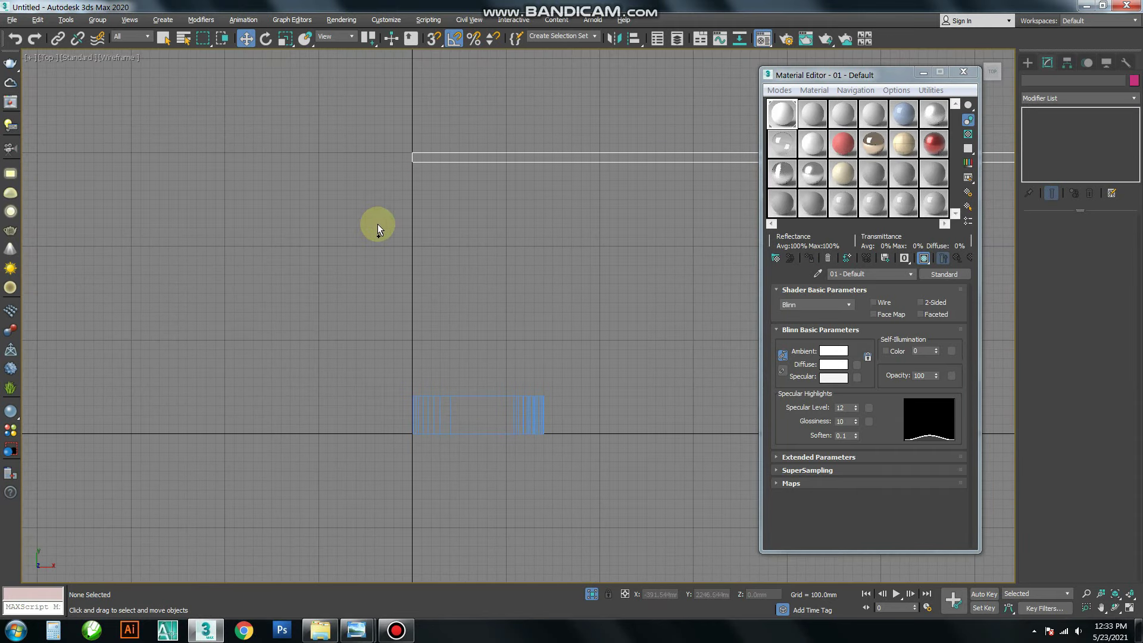
# - Draw a closed, snapped line outline in Top view from the wall's top corner to the bracket edge
pyautogui.press('l')
pyautogui.press('s')
pyautogui.click(413, 161)
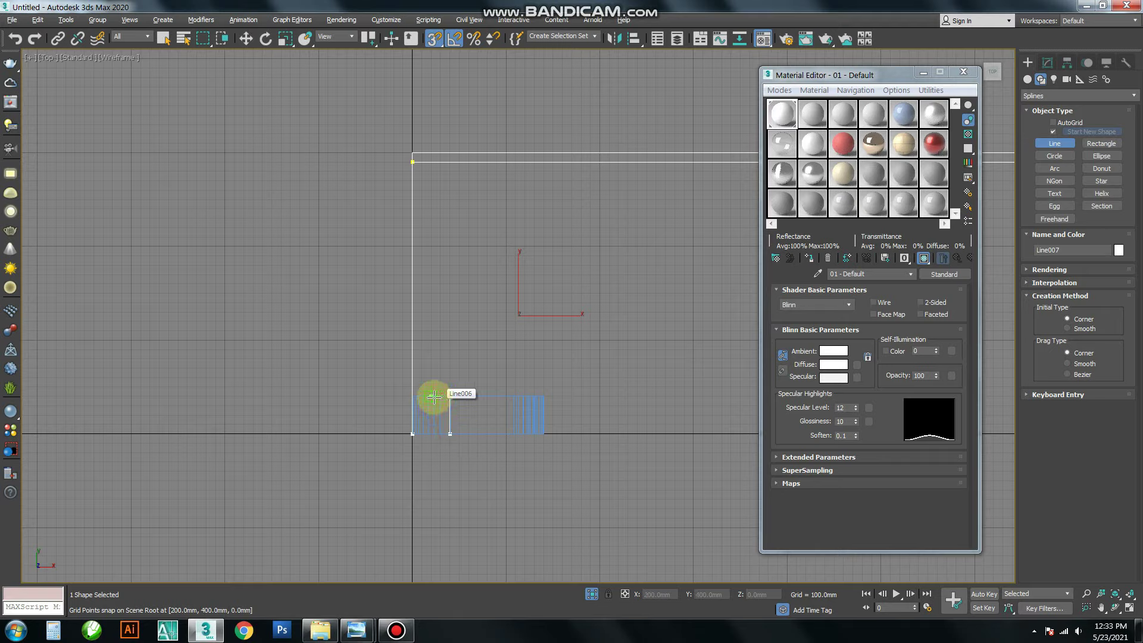
pyautogui.click(434, 396)
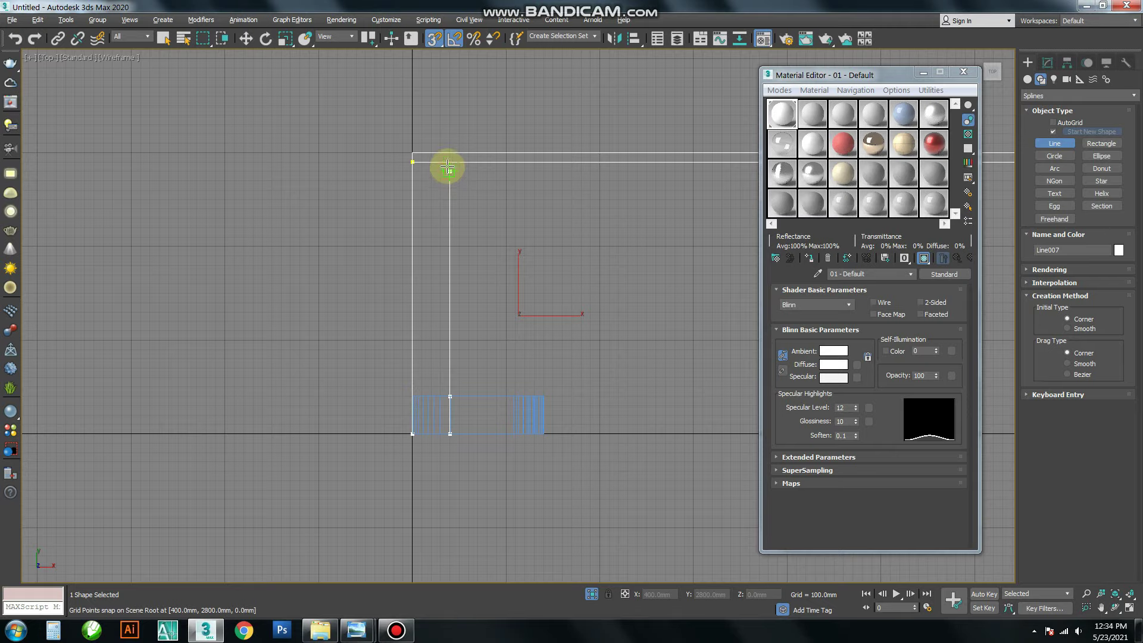
pyautogui.click(413, 162)
pyautogui.click(546, 355)
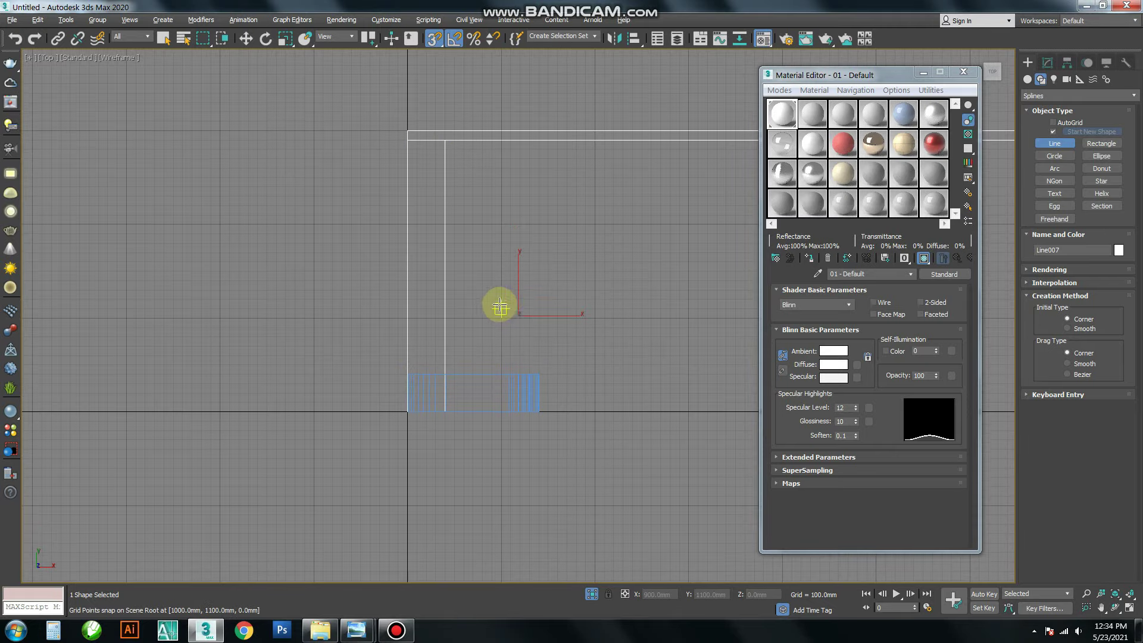
pyautogui.press('s')
pyautogui.press('w')
pyautogui.press('p')
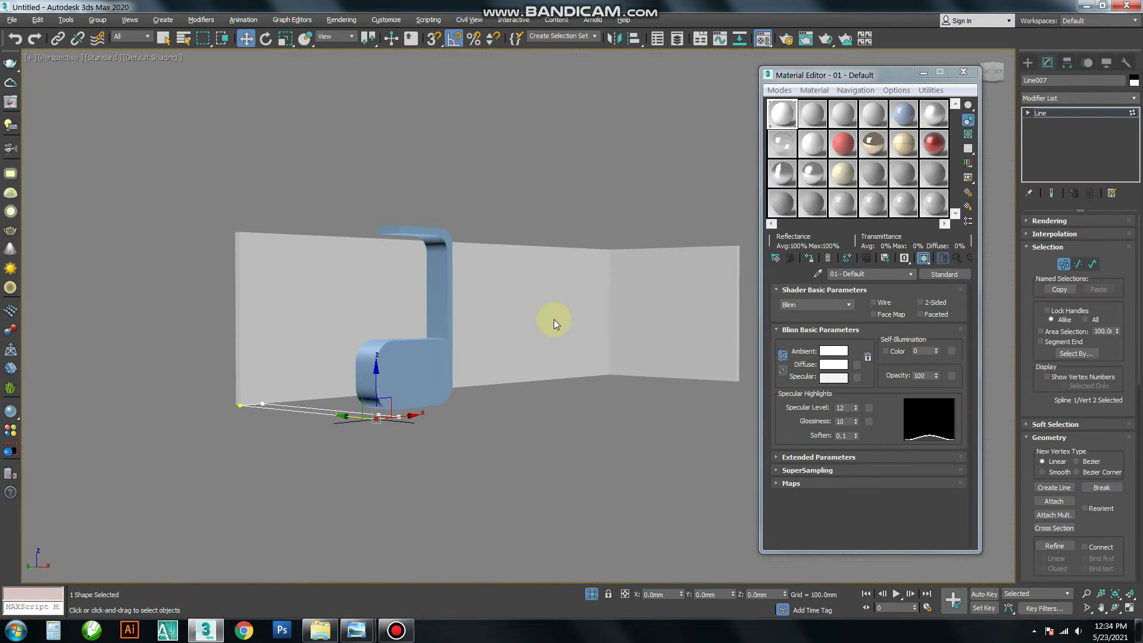
pyautogui.press('t')
pyautogui.scroll(-5, 1106, 512)
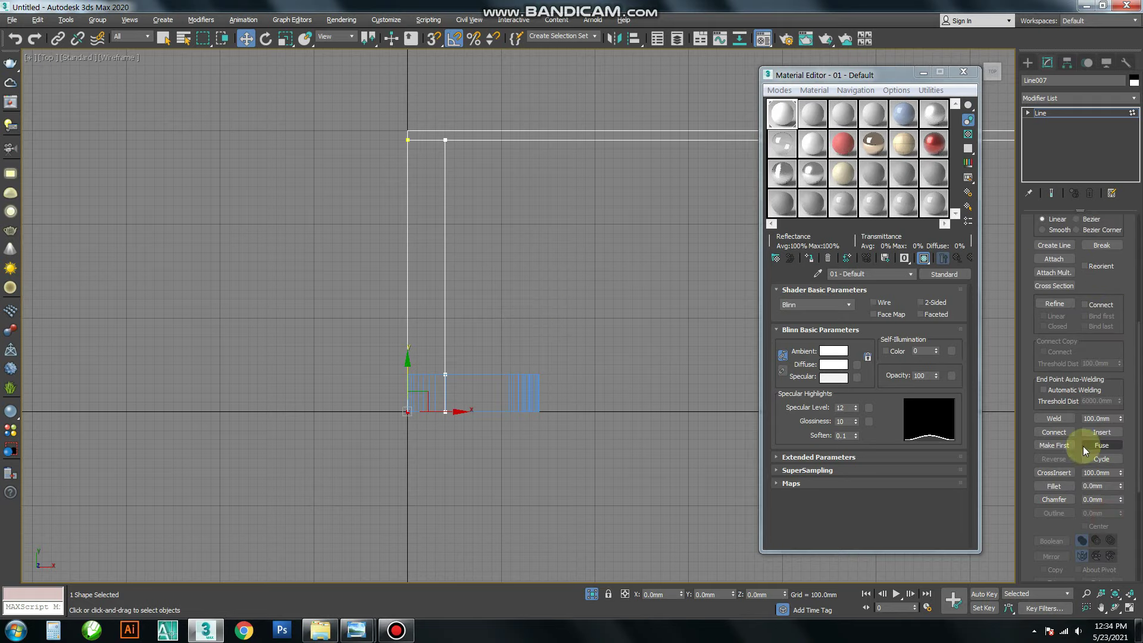
# - Fillet the outline's bottom-left corner and extrude it 100 mm
pyautogui.click(1067, 479)
pyautogui.click(516, 478)
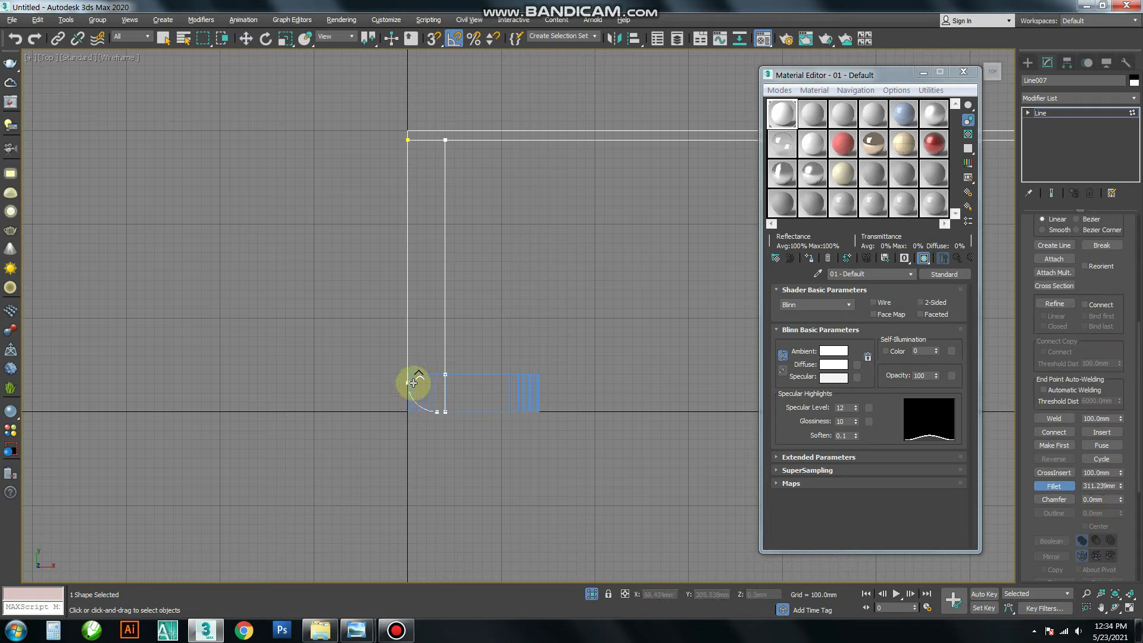
pyautogui.click(1059, 97)
pyautogui.write('extrude')
pyautogui.press('Return')
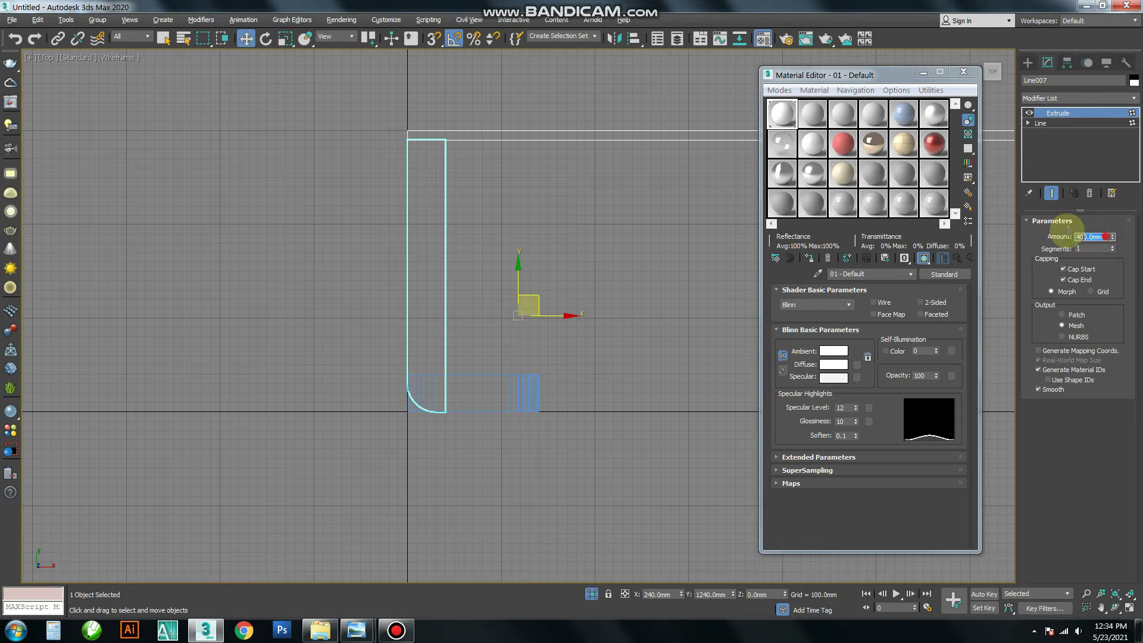
# - Raise the 100 mm piece to the wall's top in Front view
pyautogui.press('f')
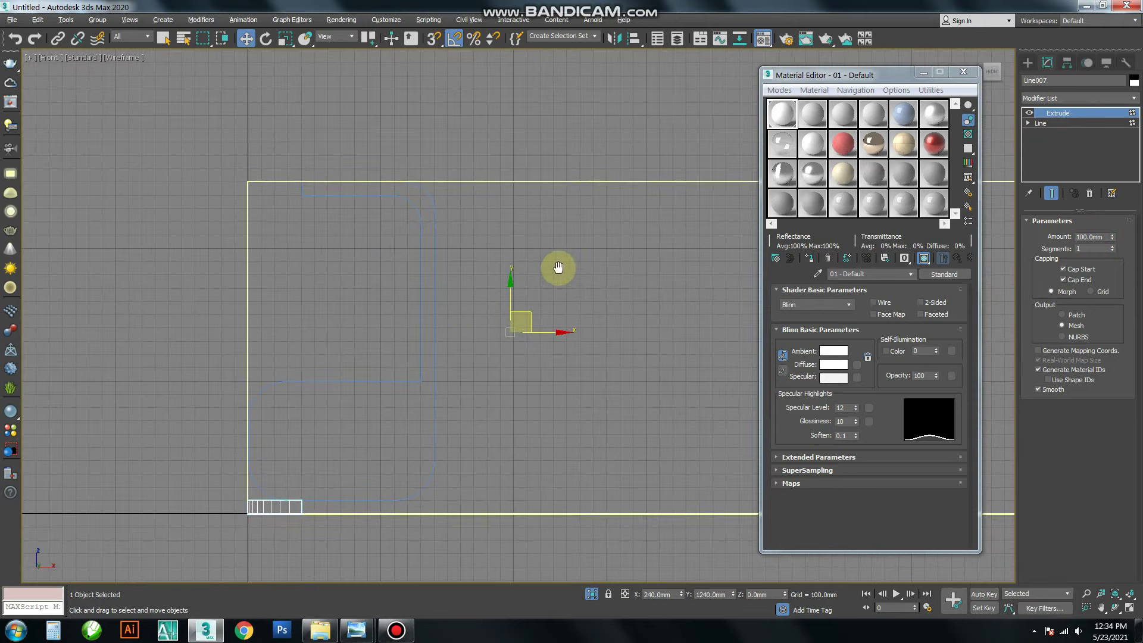
pyautogui.moveTo(534, 249); pyautogui.dragTo(516, 214)
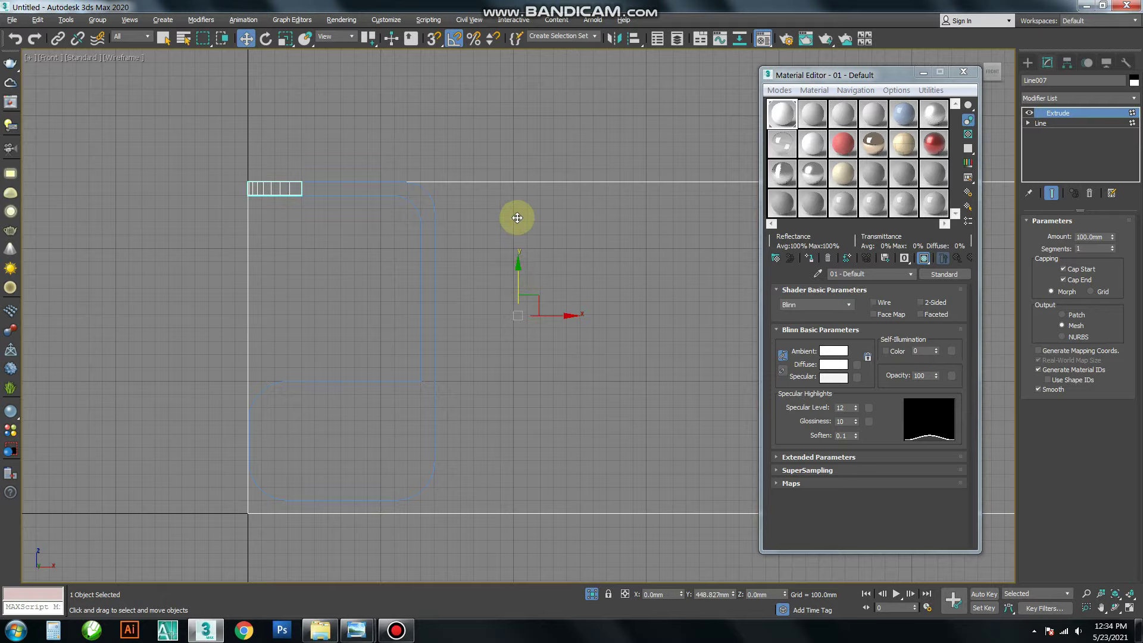
pyautogui.press('z')
pyautogui.moveTo(663, 286); pyautogui.dragTo(359, 290, button='middle')
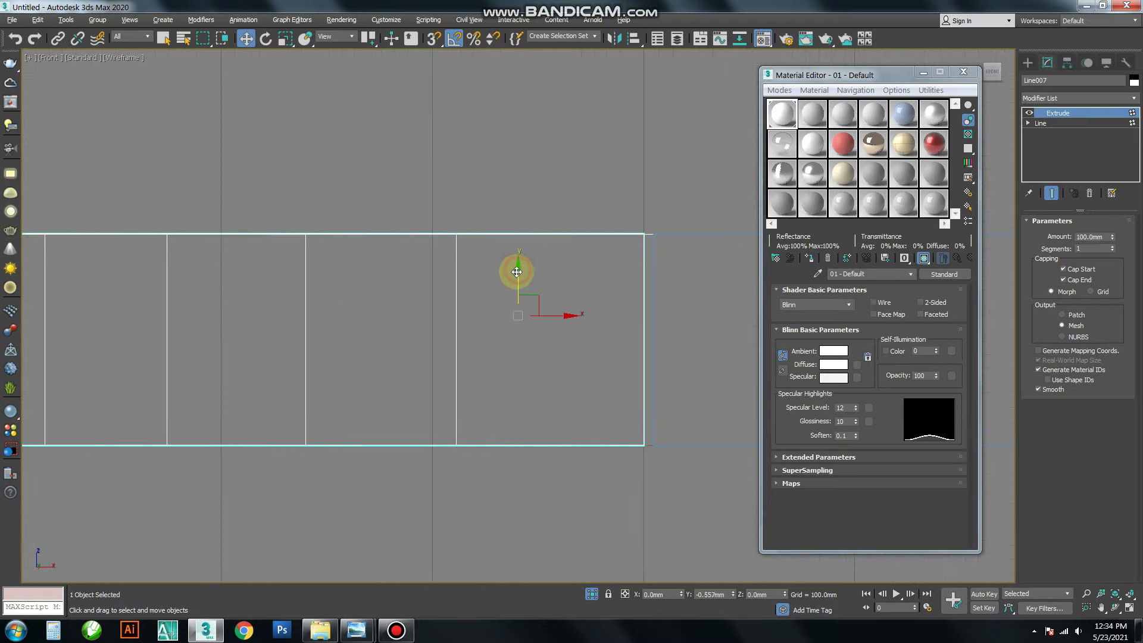
pyautogui.rightClick(575, 275)
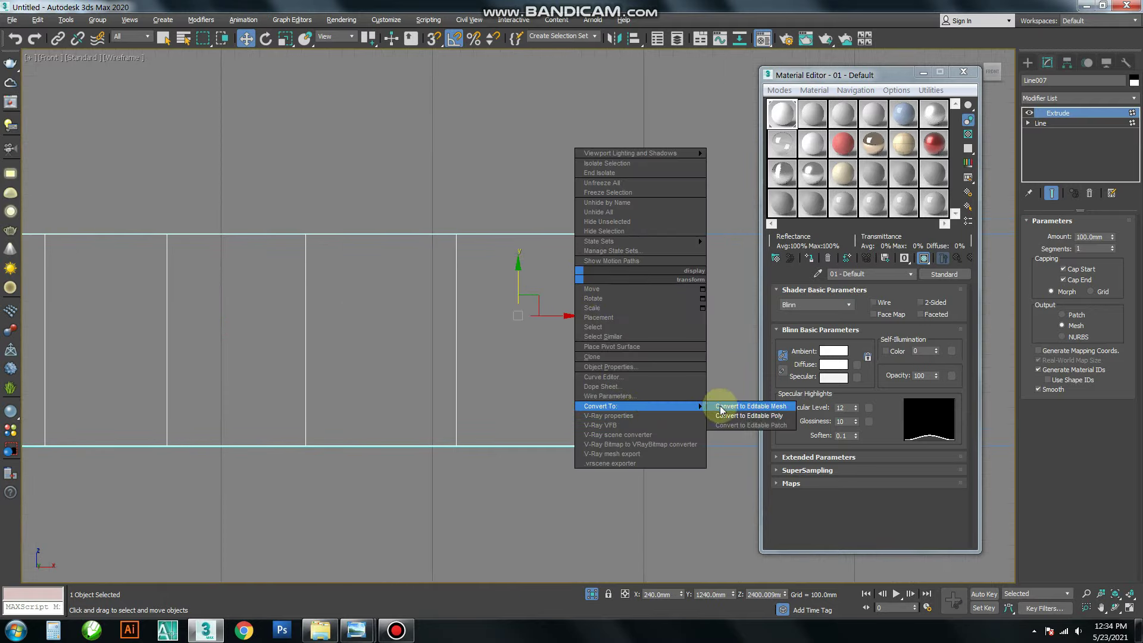
# - Convert the upper arm to Editable Poly and give both bracket pieces the white material
pyautogui.click(732, 415)
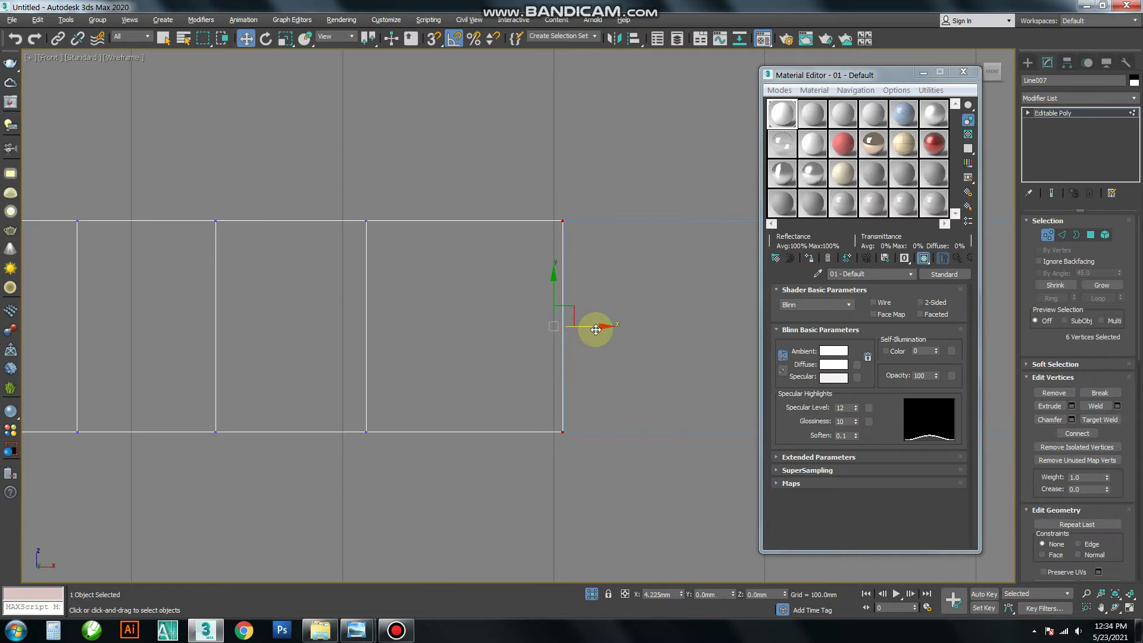
pyautogui.click(637, 167)
pyautogui.press('p')
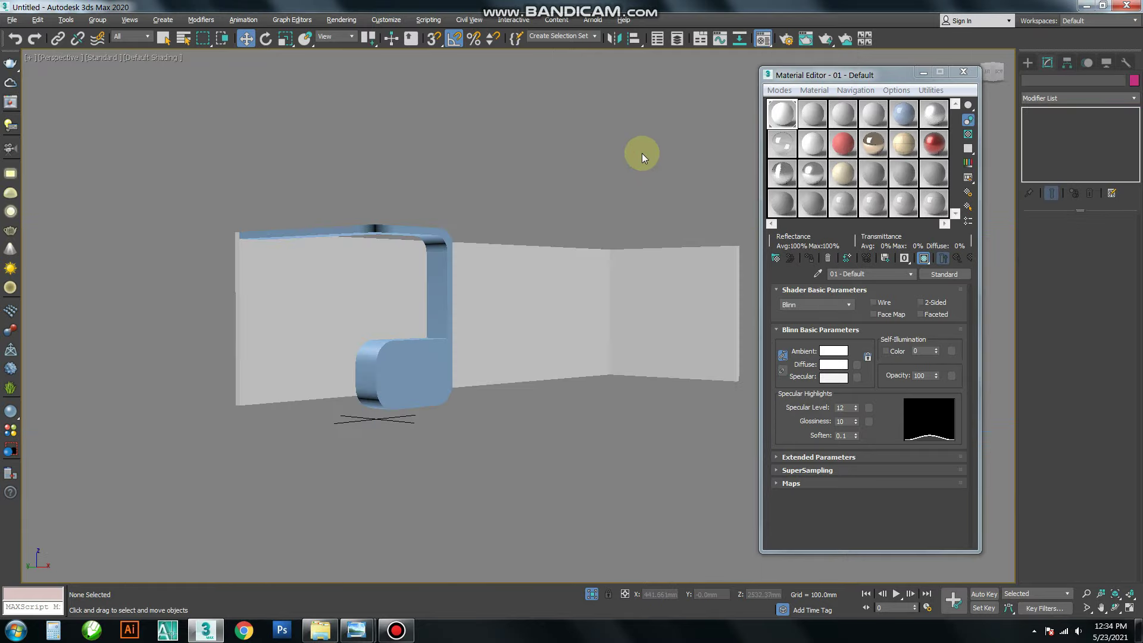
pyautogui.click(373, 232)
pyautogui.keyDown('ctrl'); pyautogui.click(351, 357); pyautogui.keyUp('ctrl')
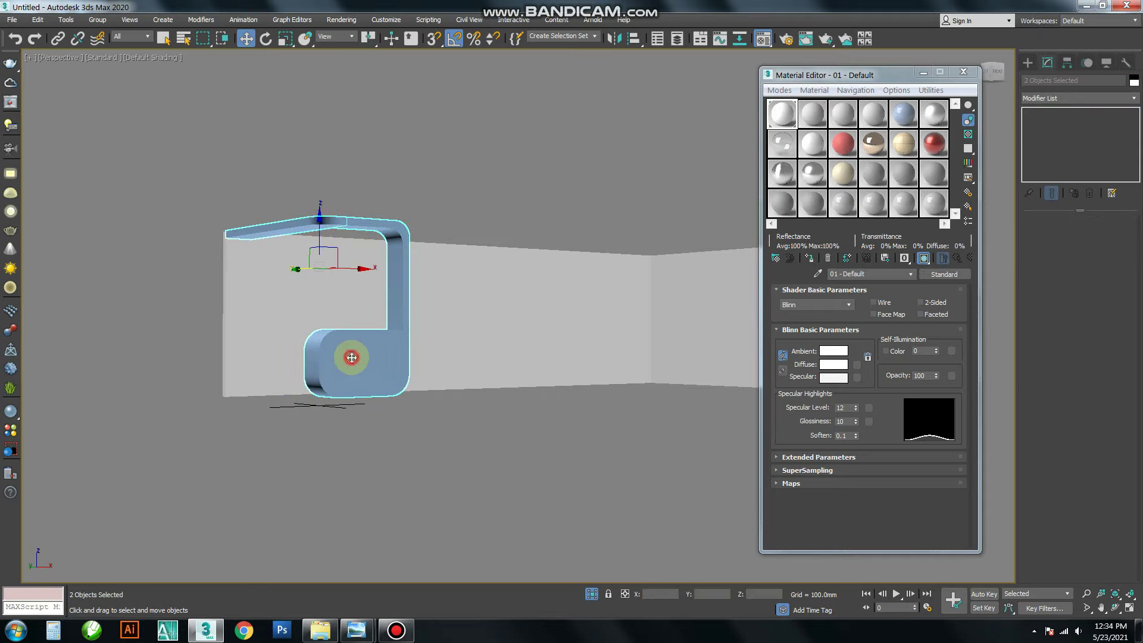
pyautogui.click(808, 258)
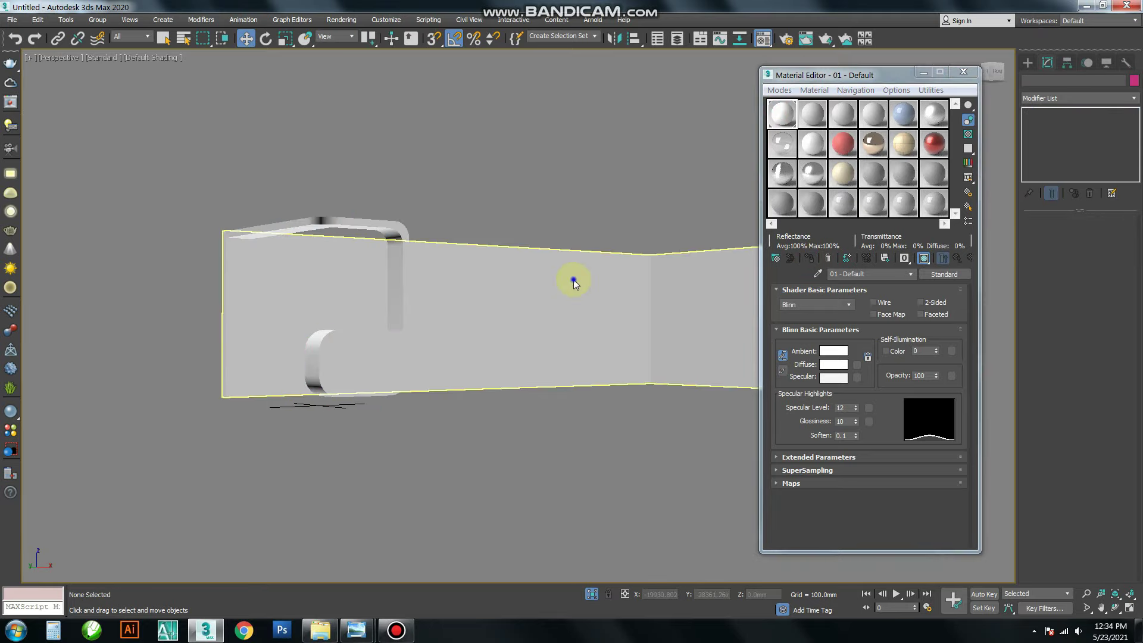
pyautogui.moveTo(572, 325)
pyautogui.keyDown('alt'); pyautogui.mouseDown(button='middle')
pyautogui.moveTo(637, 365)
pyautogui.moveTo(592, 383)
pyautogui.moveTo(439, 382)
pyautogui.moveTo(459, 329)
pyautogui.mouseUp(button='middle'); pyautogui.keyUp('alt')
pyautogui.scroll(3, 469, 371)
# - Select the floor slab Rectangle001 and convert it to Editable Poly
pyautogui.click(469, 371)
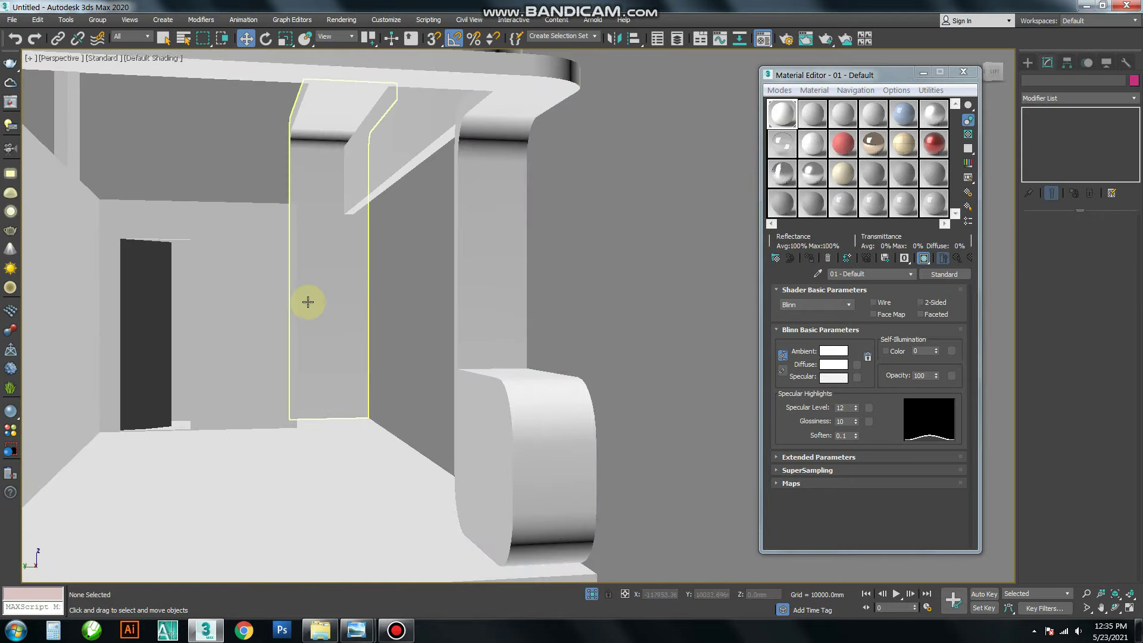
pyautogui.click(167, 280)
pyautogui.press('z')
pyautogui.scroll(-5, 277, 351)
pyautogui.keyDown('alt'); pyautogui.moveTo(408, 378); pyautogui.dragTo(535, 352, button='middle'); pyautogui.keyUp('alt')
pyautogui.click(536, 352)
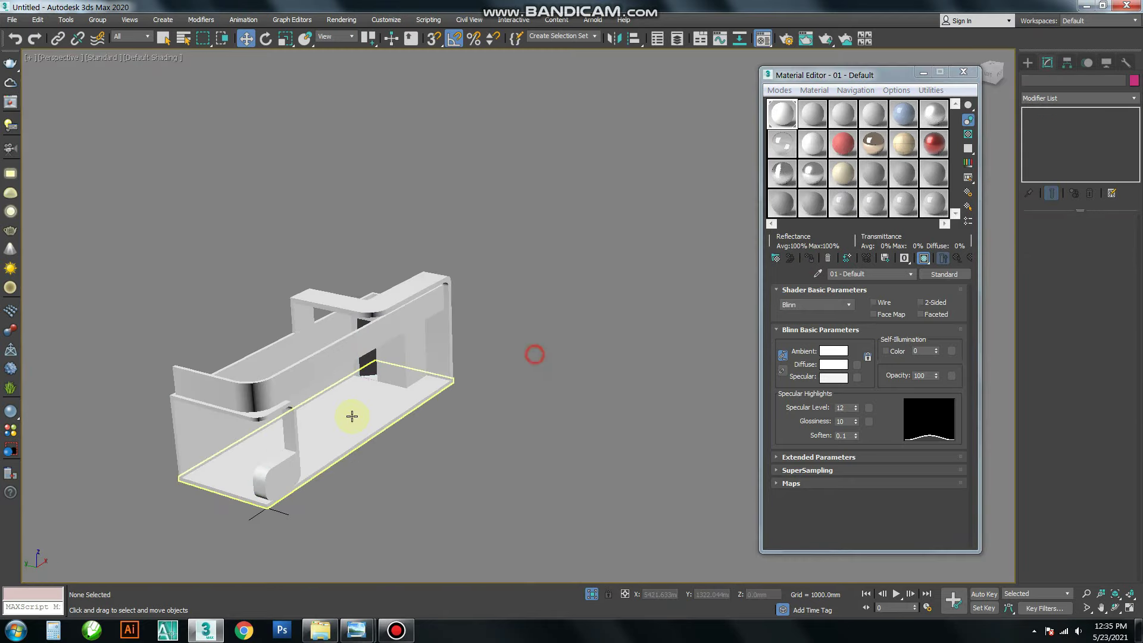
pyautogui.scroll(5, 416, 347)
pyautogui.click(421, 326)
pyautogui.rightClick(420, 326)
pyautogui.click(575, 443)
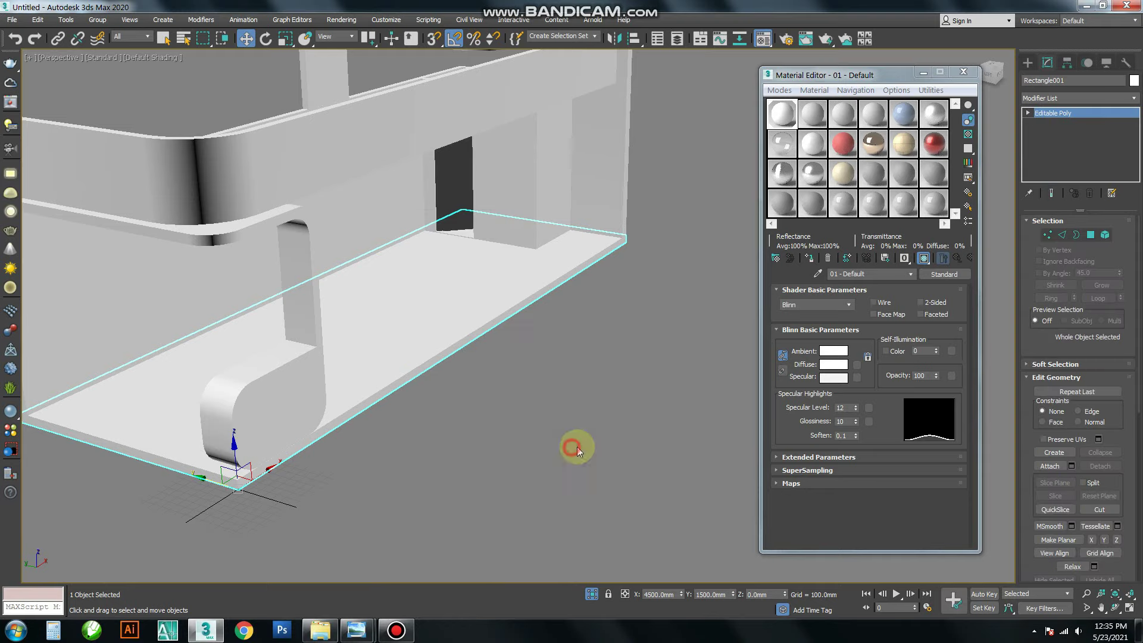
pyautogui.moveTo(355, 630)
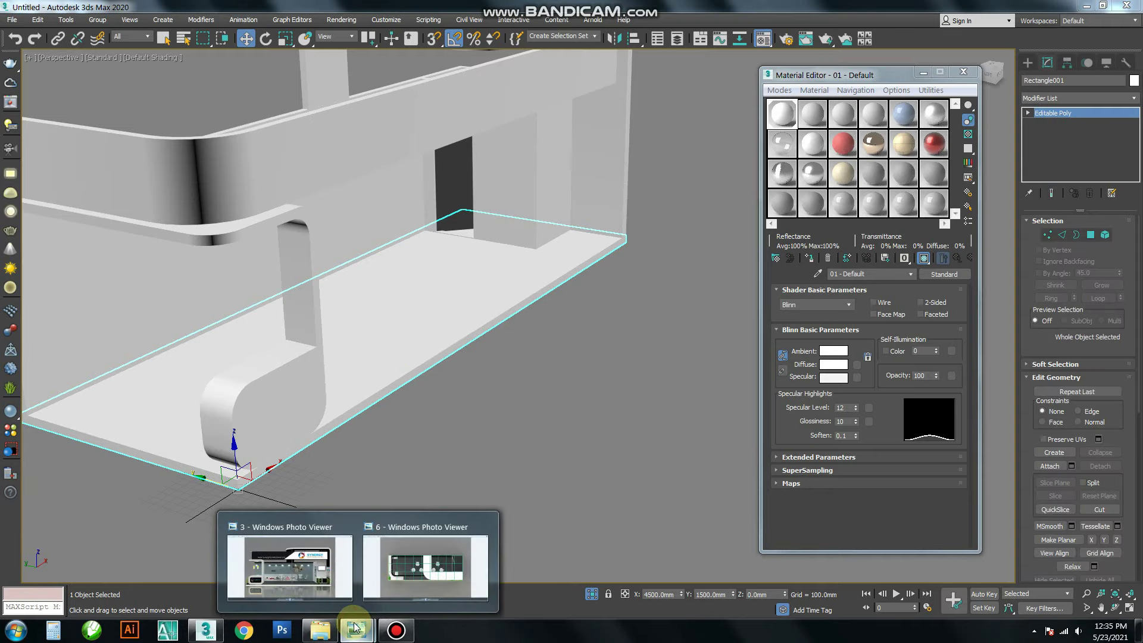
# - View the Synergy booth reference render, select the posters folder in synergy transformers, then minimize the viewer
pyautogui.click(289, 566)
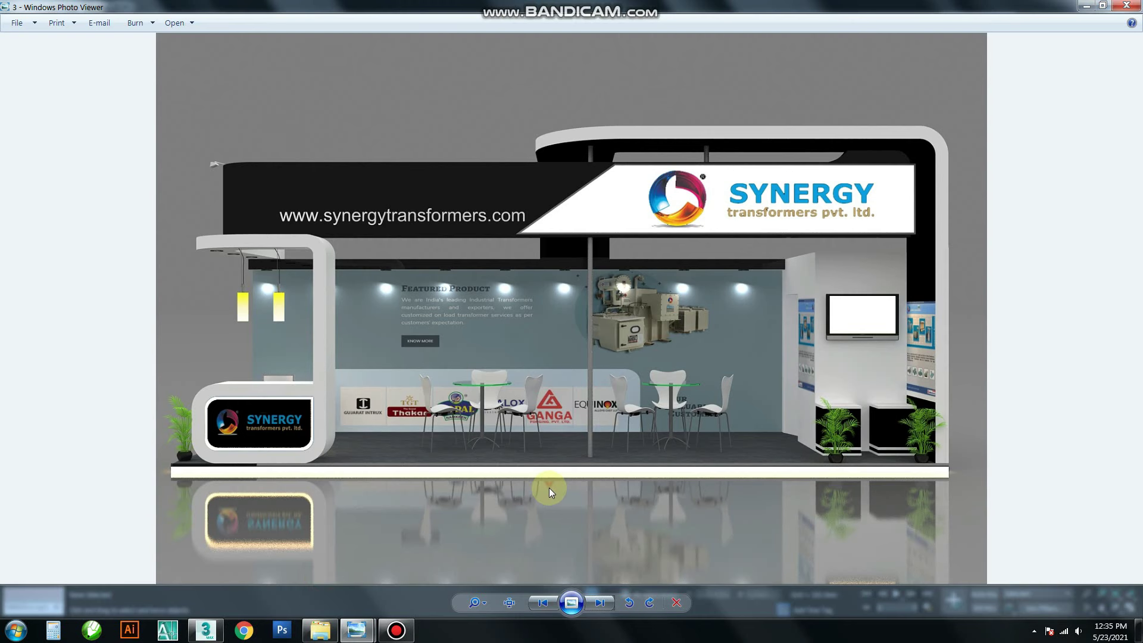
pyautogui.click(319, 630)
pyautogui.click(12, 25)
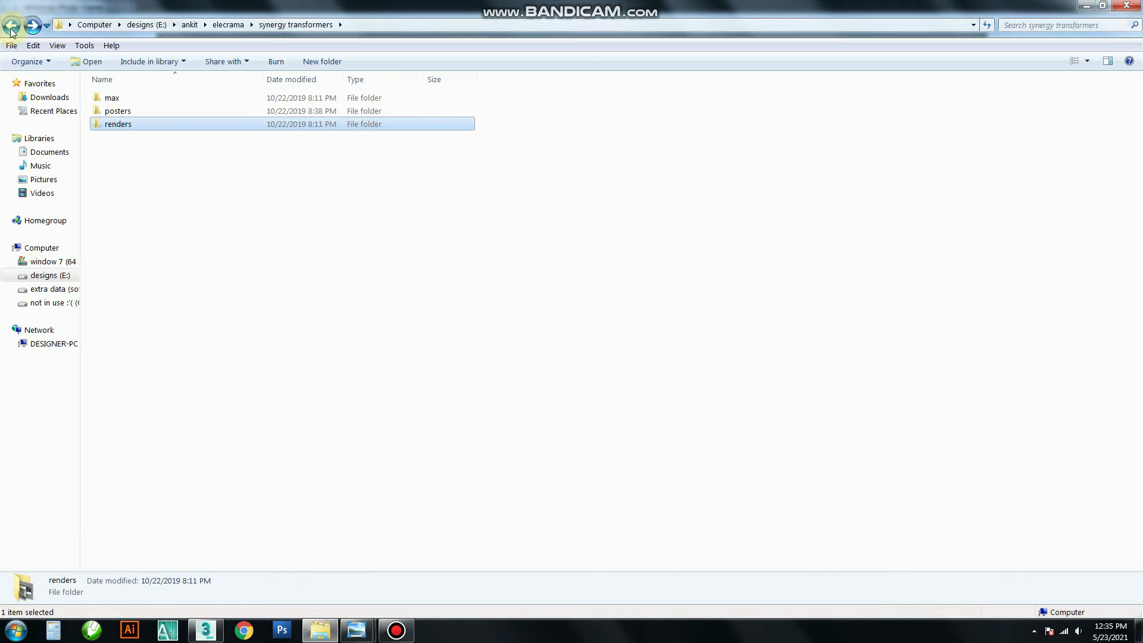
pyautogui.click(144, 111)
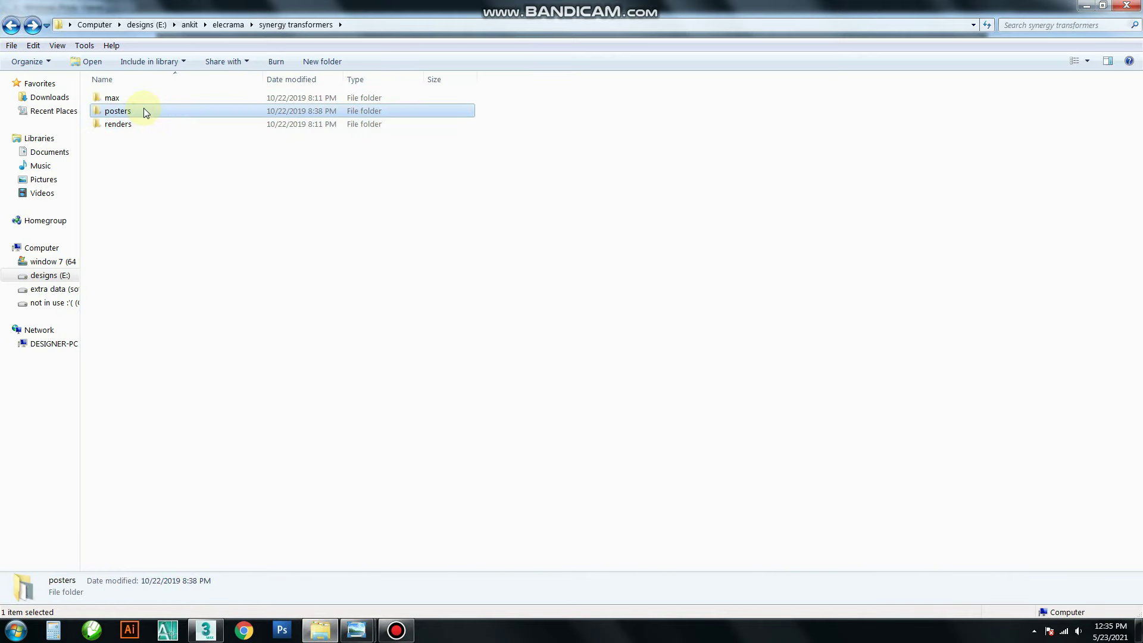
pyautogui.click(1123, 5)
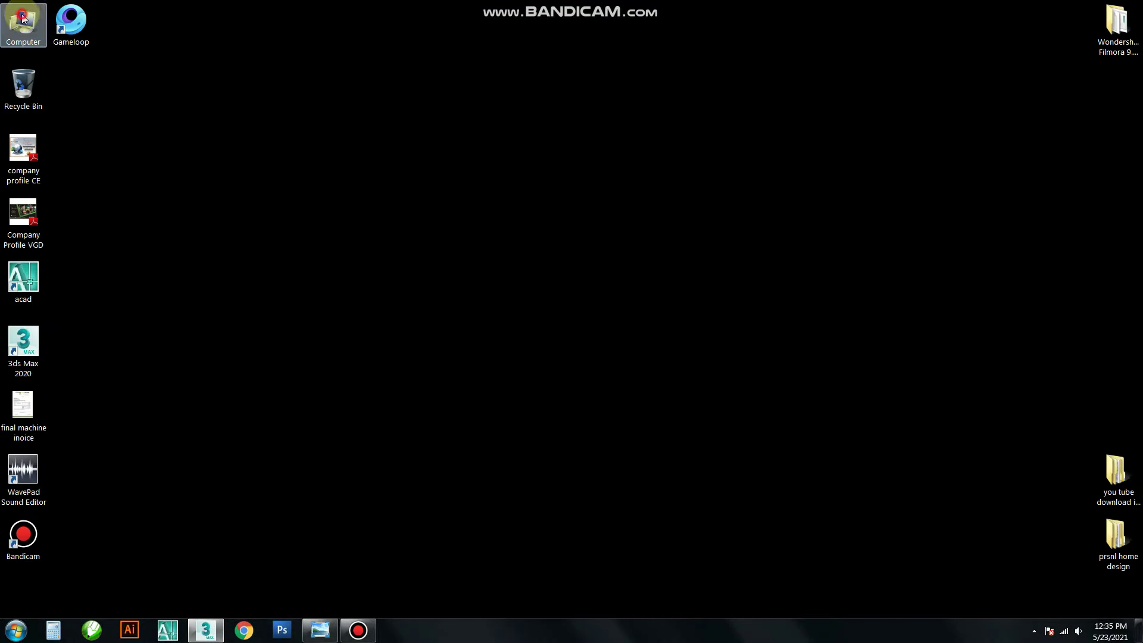
# - Navigate to G:\desktop folders\prsnl home design\stall design
pyautogui.doubleClick(22, 18)
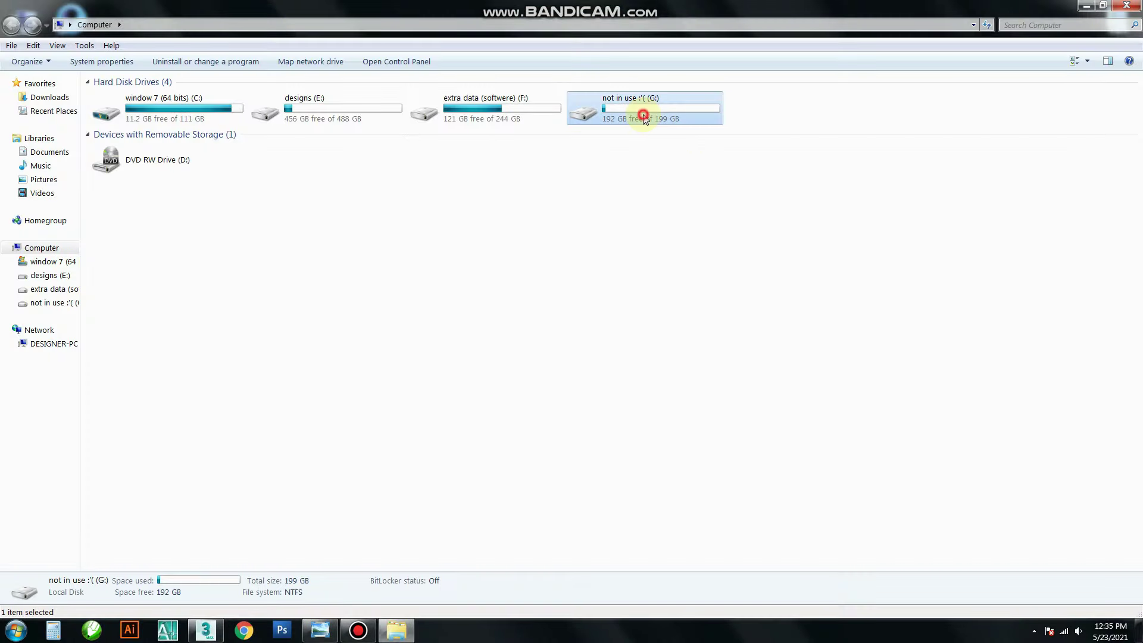
pyautogui.doubleClick(640, 115)
pyautogui.doubleClick(138, 136)
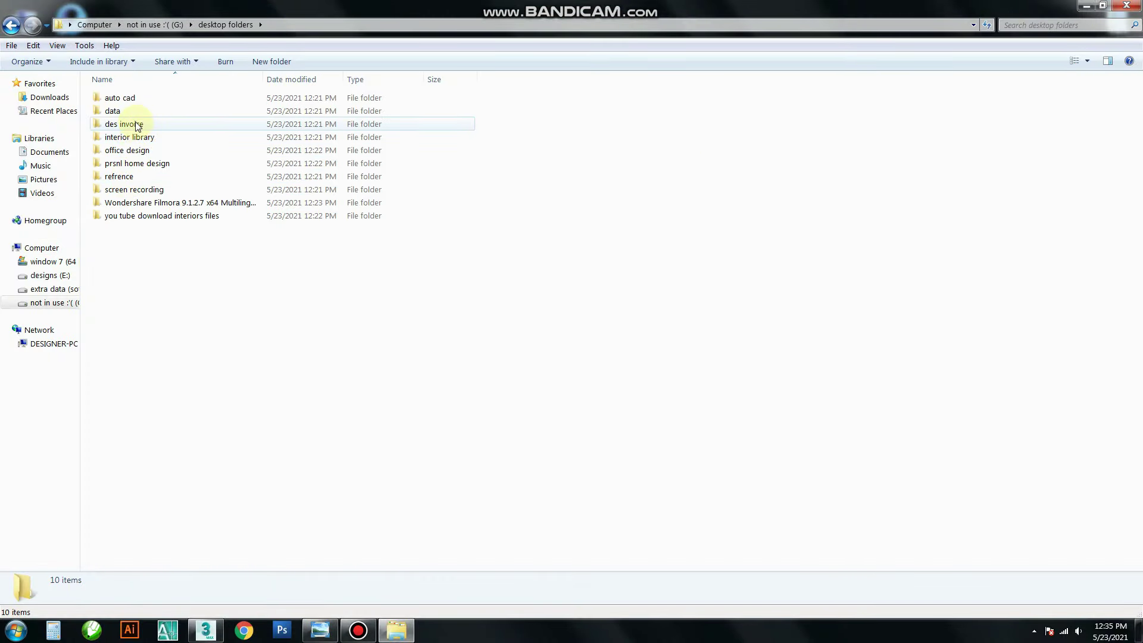
pyautogui.doubleClick(128, 163)
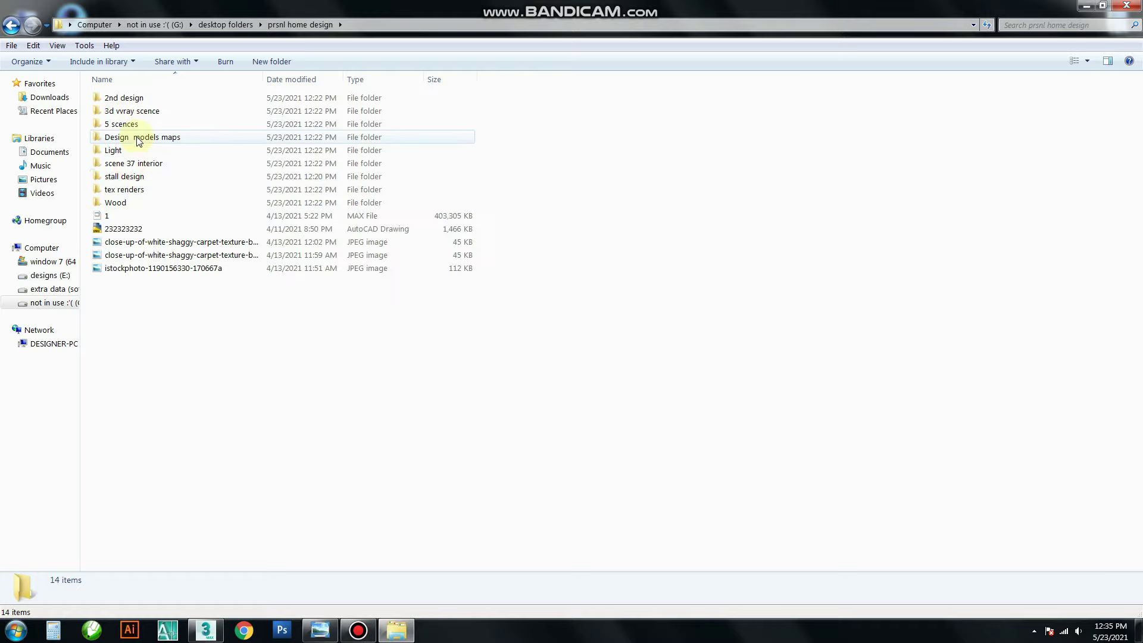
pyautogui.doubleClick(129, 176)
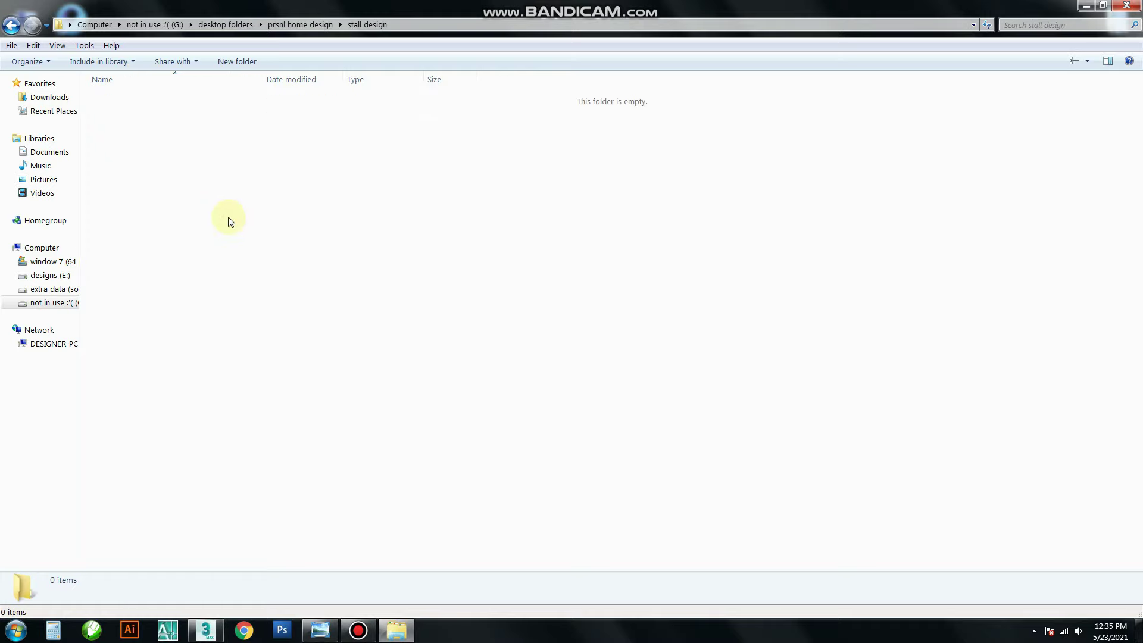
# - Create a folder named '9x3 mtr ( 2 Side open)' and open its posters folder
pyautogui.hotkey('ctrl', 'shift', 'n')
pyautogui.write('9x3')
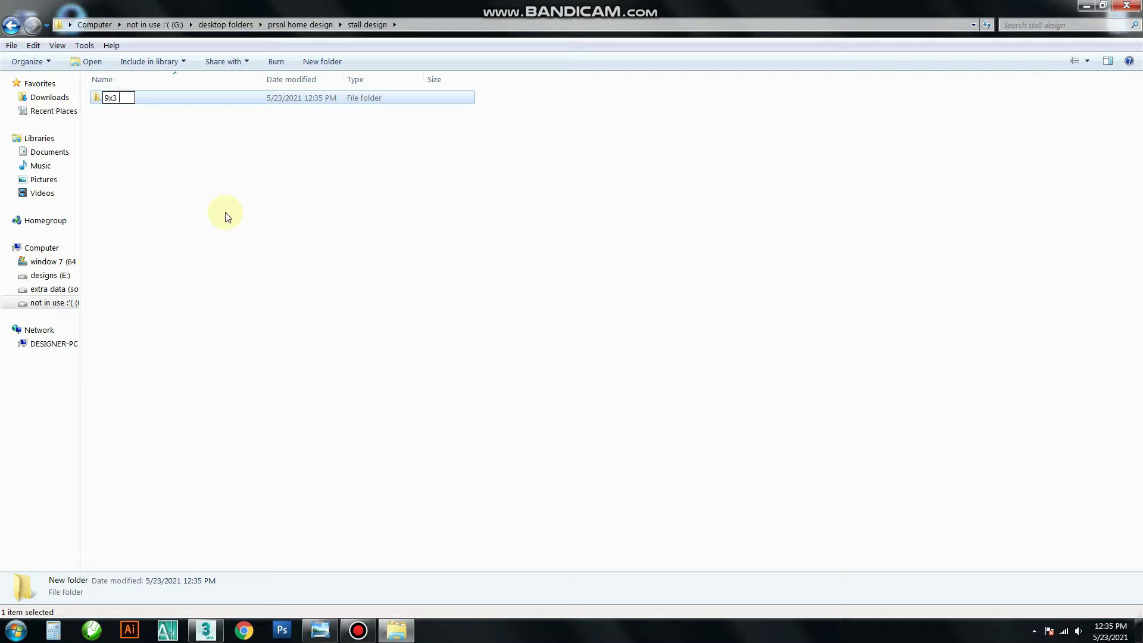
pyautogui.press('Return')
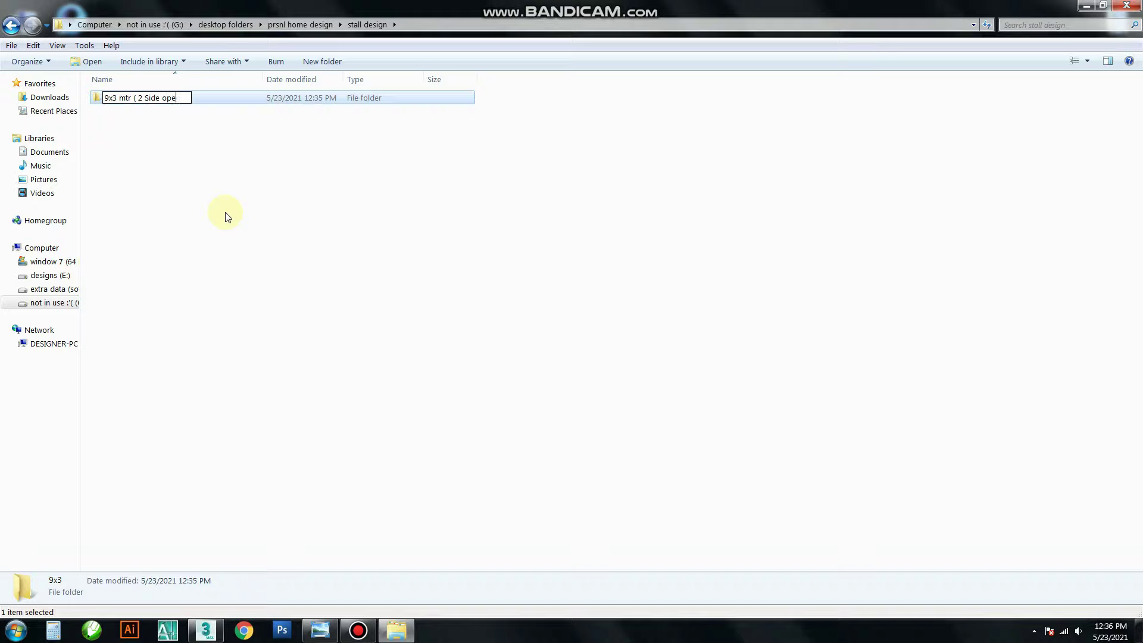
pyautogui.press('Return')
pyautogui.press('Return')
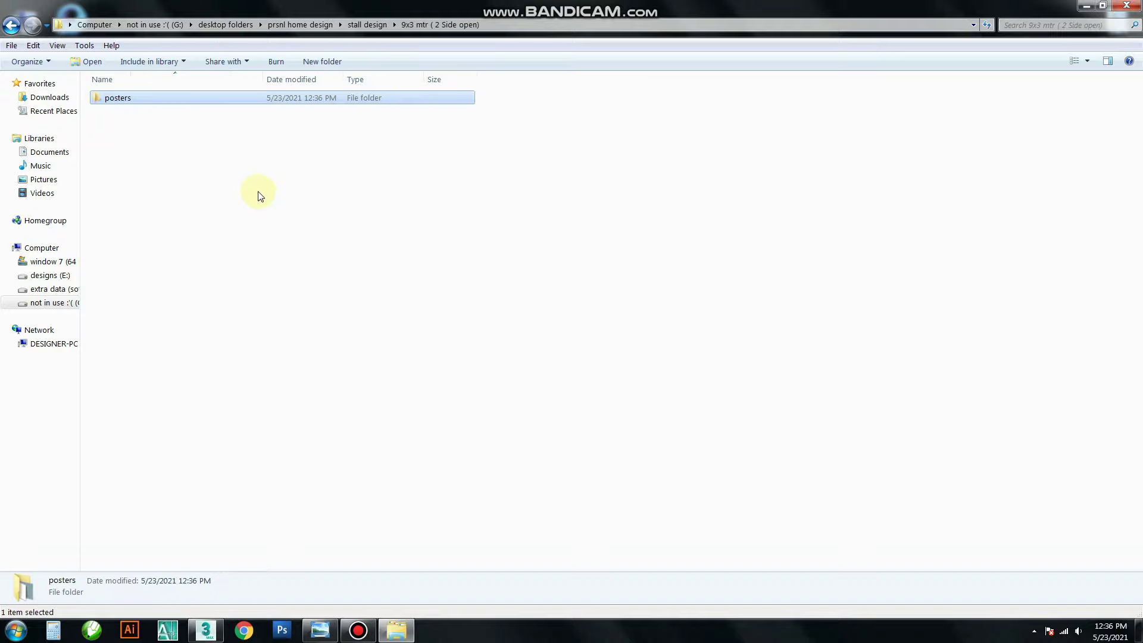
pyautogui.doubleClick(134, 99)
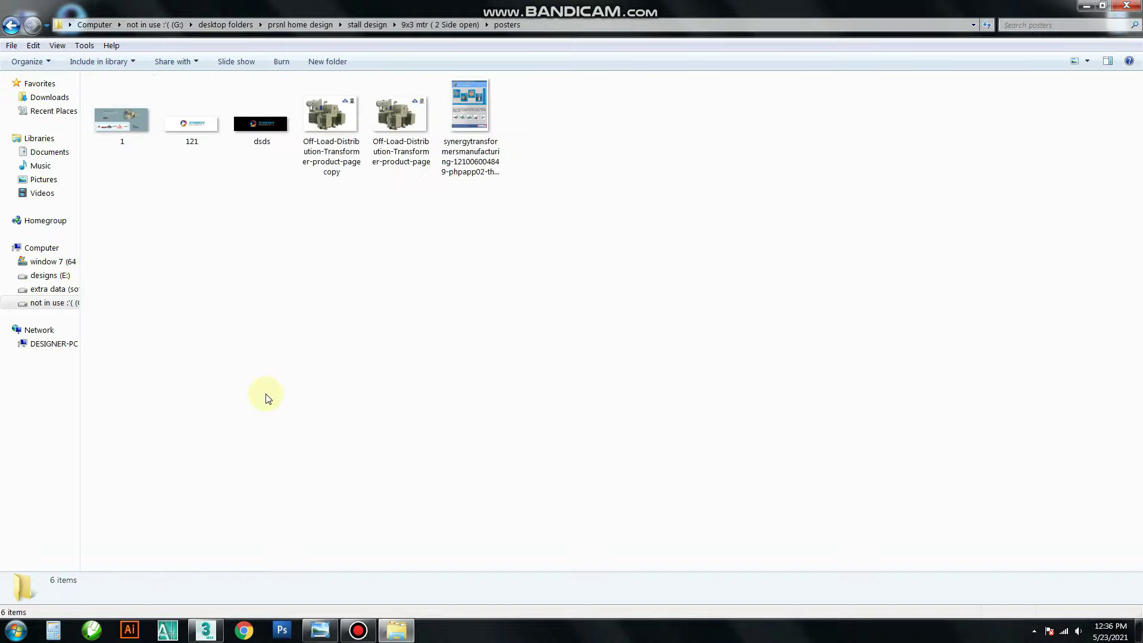
pyautogui.click(398, 631)
pyautogui.doubleClick(16, 15)
# - Browse the E:\aman preet 15 mtr, AOS and Kailash Devbuild Design folders for poster images
pyautogui.doubleClick(295, 104)
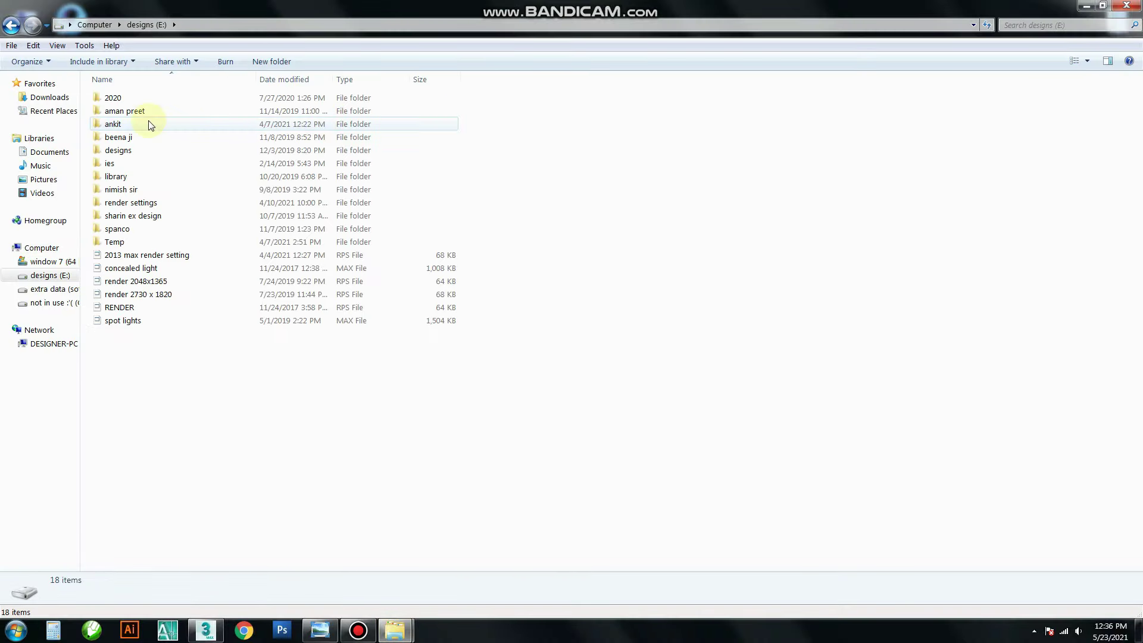
pyautogui.doubleClick(132, 112)
pyautogui.doubleClick(186, 107)
pyautogui.click(12, 25)
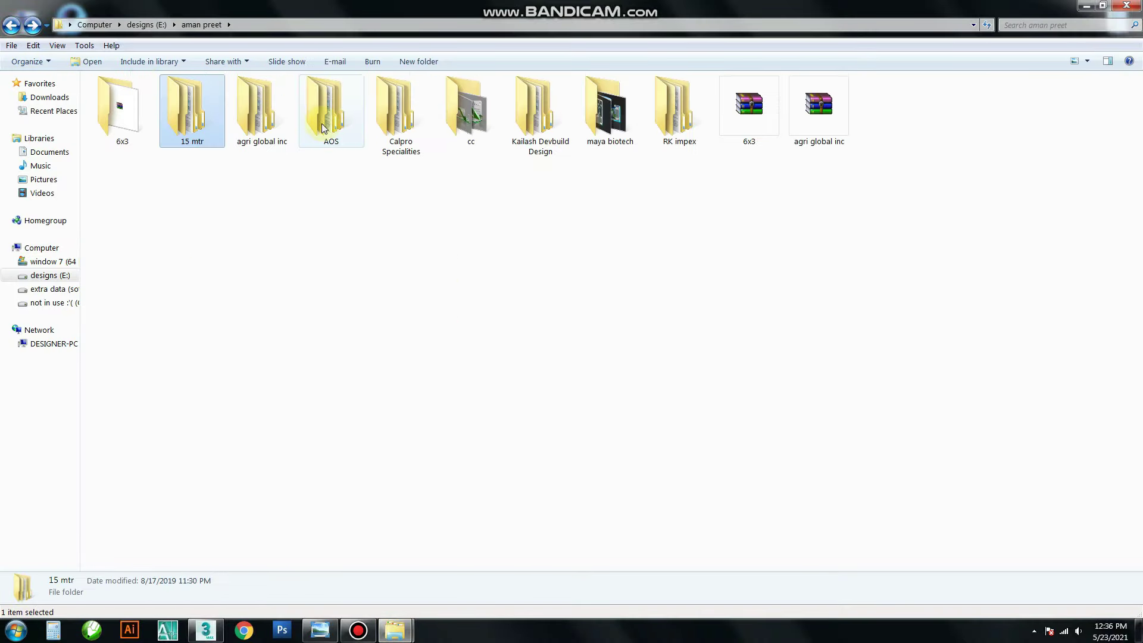
pyautogui.doubleClick(326, 107)
pyautogui.click(137, 113)
pyautogui.doubleClick(137, 113)
pyautogui.click(11, 25)
pyautogui.click(11, 25)
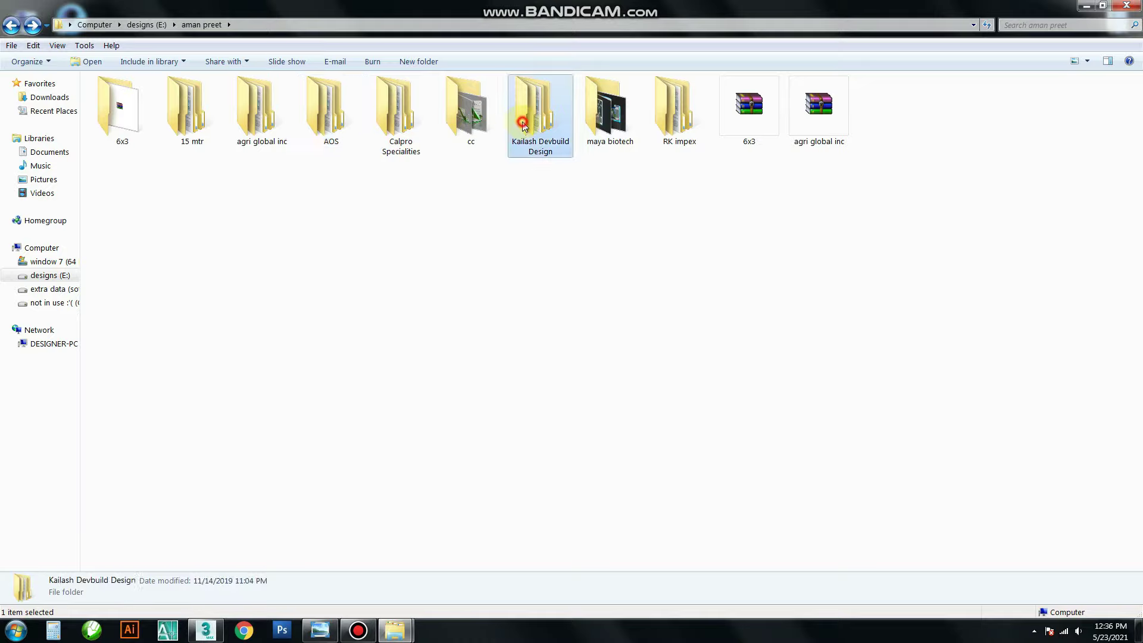
pyautogui.doubleClick(540, 116)
pyautogui.doubleClick(153, 116)
pyautogui.doubleClick(186, 107)
pyautogui.hotkey('alt', 'F4')
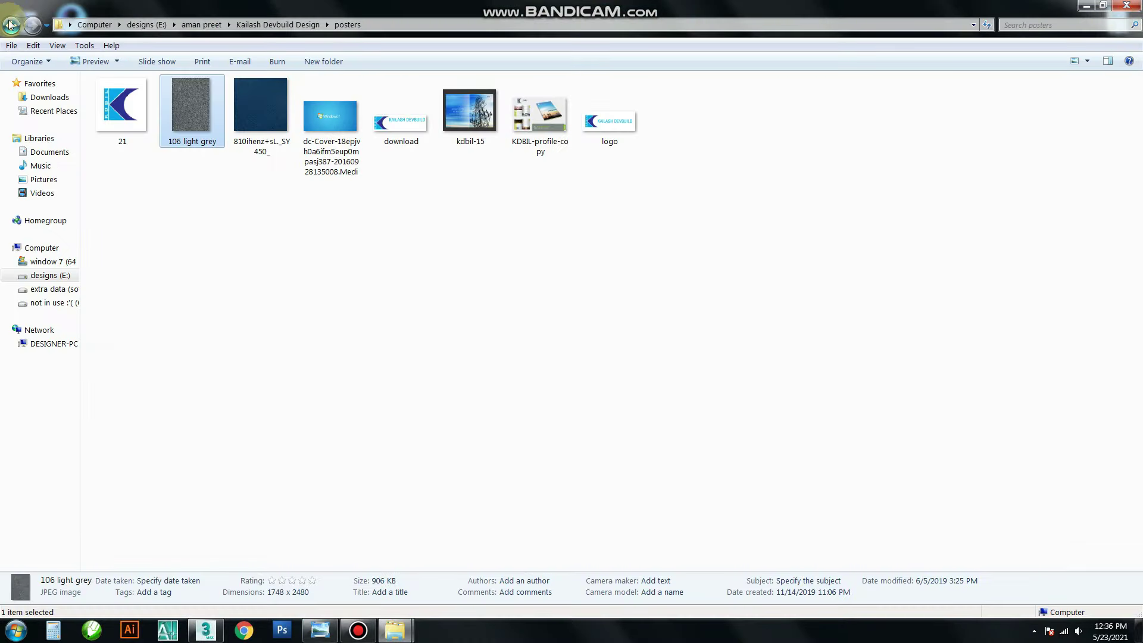
# - Check the agri global inc, 6x3 and 15 mtr wetransfer folders
pyautogui.click(201, 24)
pyautogui.doubleClick(242, 124)
pyautogui.doubleClick(151, 109)
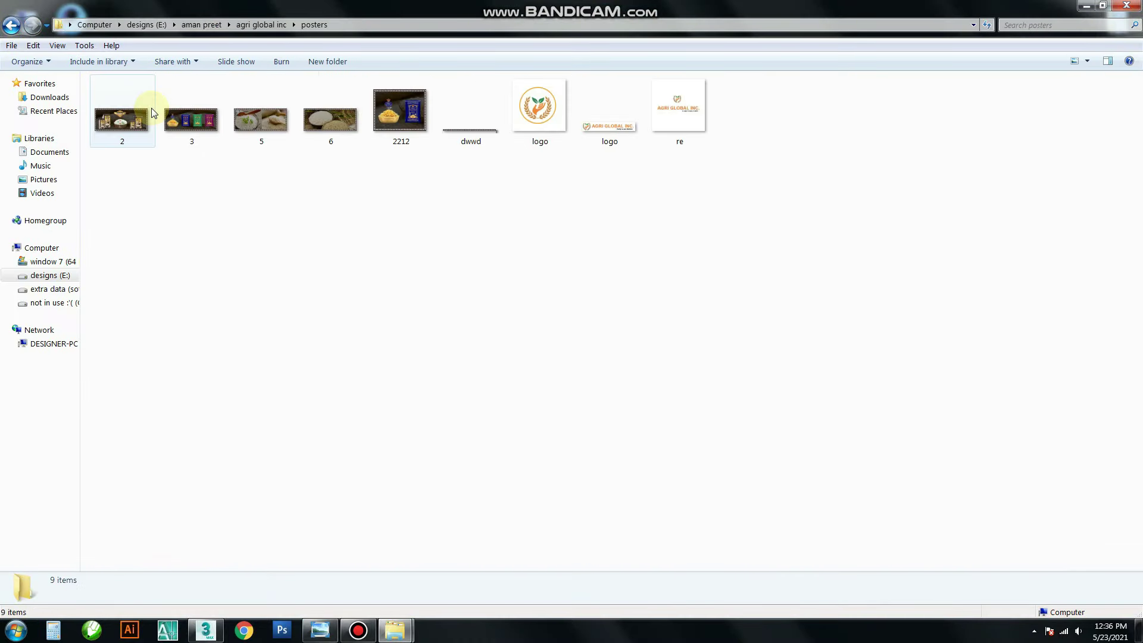
pyautogui.press('BackSpace')
pyautogui.press('BackSpace')
pyautogui.click(141, 109)
pyautogui.doubleClick(142, 109)
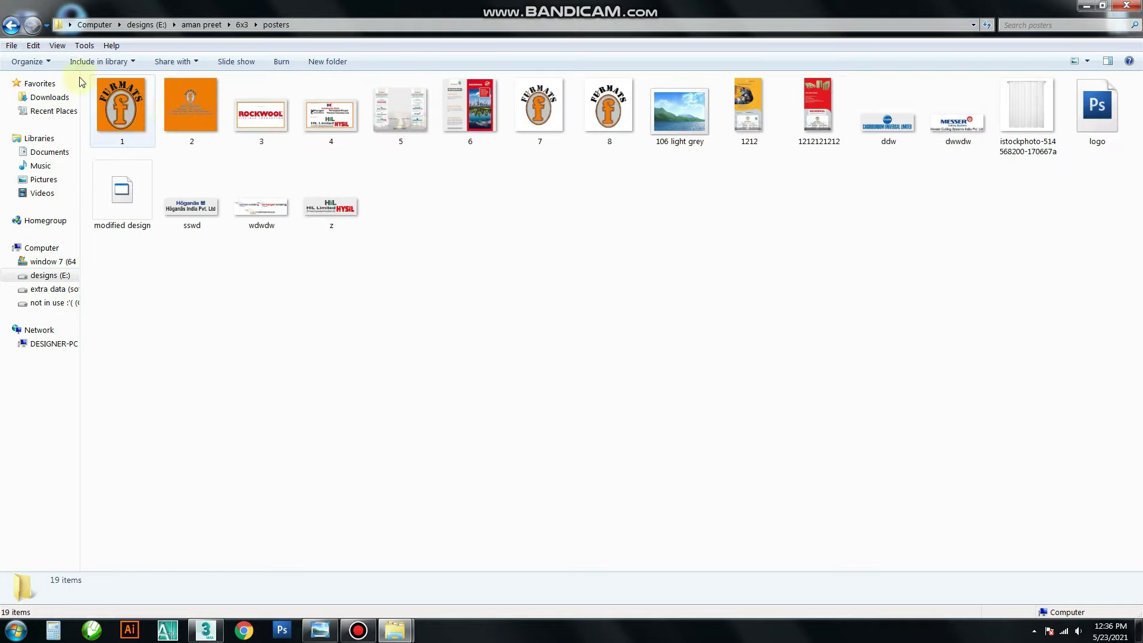
pyautogui.press('BackSpace')
pyautogui.press('BackSpace')
pyautogui.doubleClick(188, 113)
pyautogui.doubleClick(137, 97)
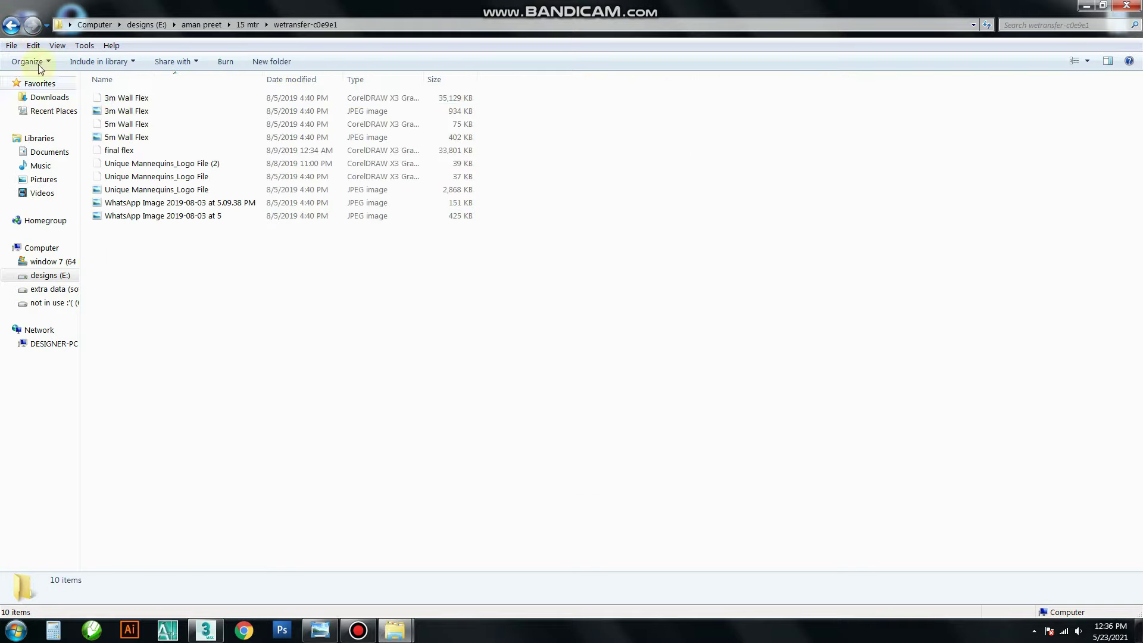
# - Find and preview the 106 light grey carpet image in the Kailash Devbuild Design posters folder
pyautogui.click(11, 25)
pyautogui.click(11, 25)
pyautogui.doubleClick(351, 110)
pyautogui.doubleClick(147, 111)
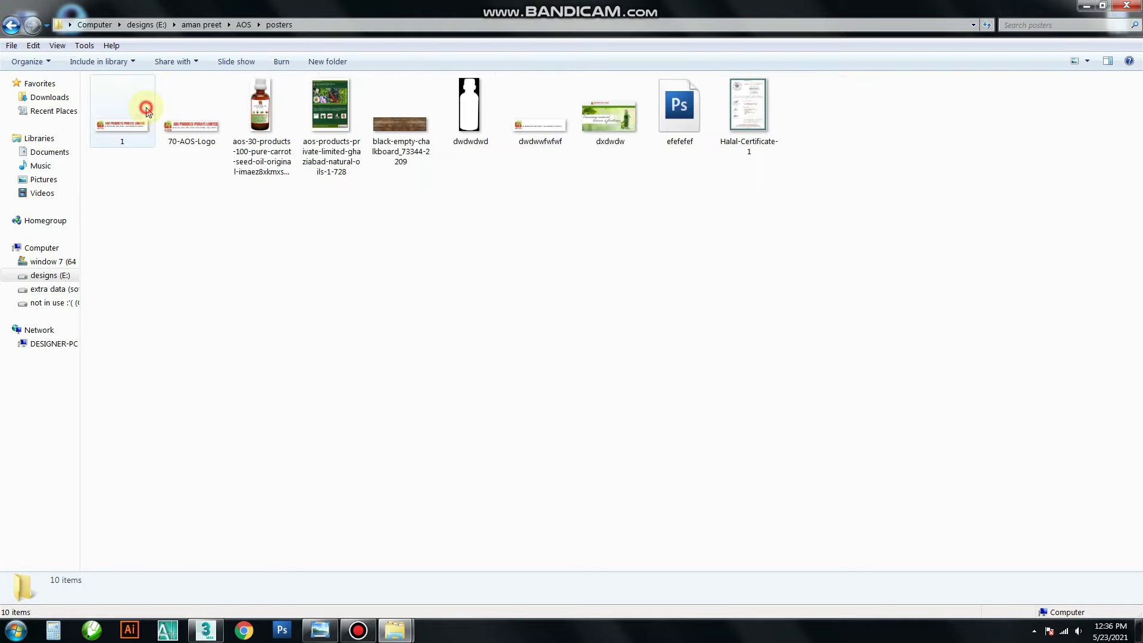
pyautogui.click(16, 27)
pyautogui.click(16, 27)
pyautogui.doubleClick(607, 110)
pyautogui.doubleClick(169, 110)
pyautogui.doubleClick(257, 108)
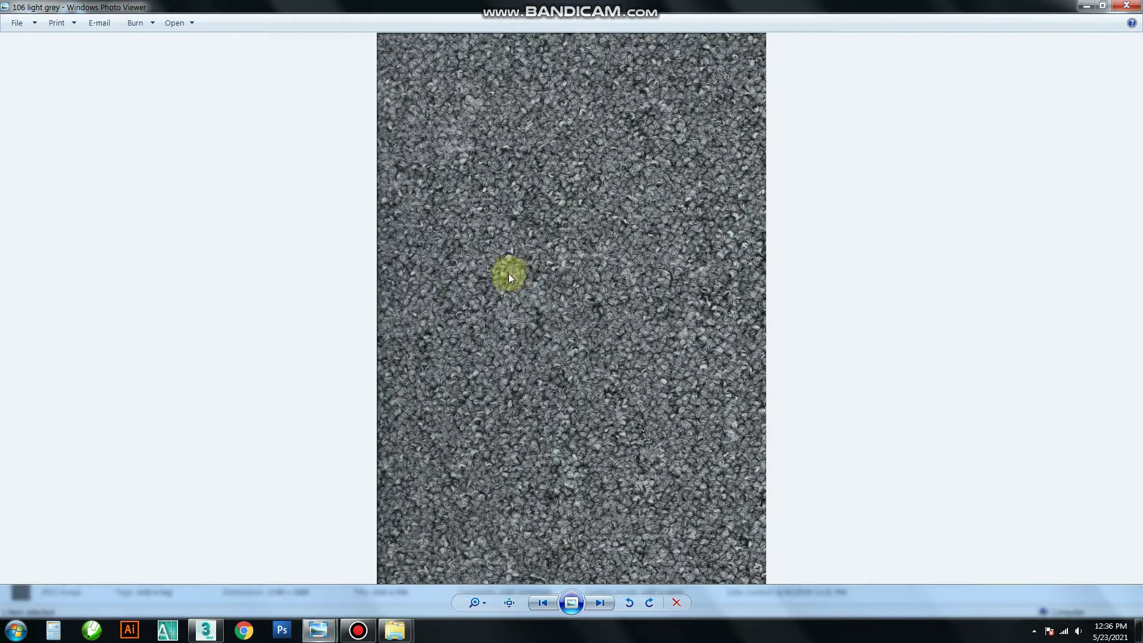
pyautogui.hotkey('alt', 'F4')
# - Paste the 106 light grey texture into the new stall's posters folder and return to 3ds Max
pyautogui.click(395, 629)
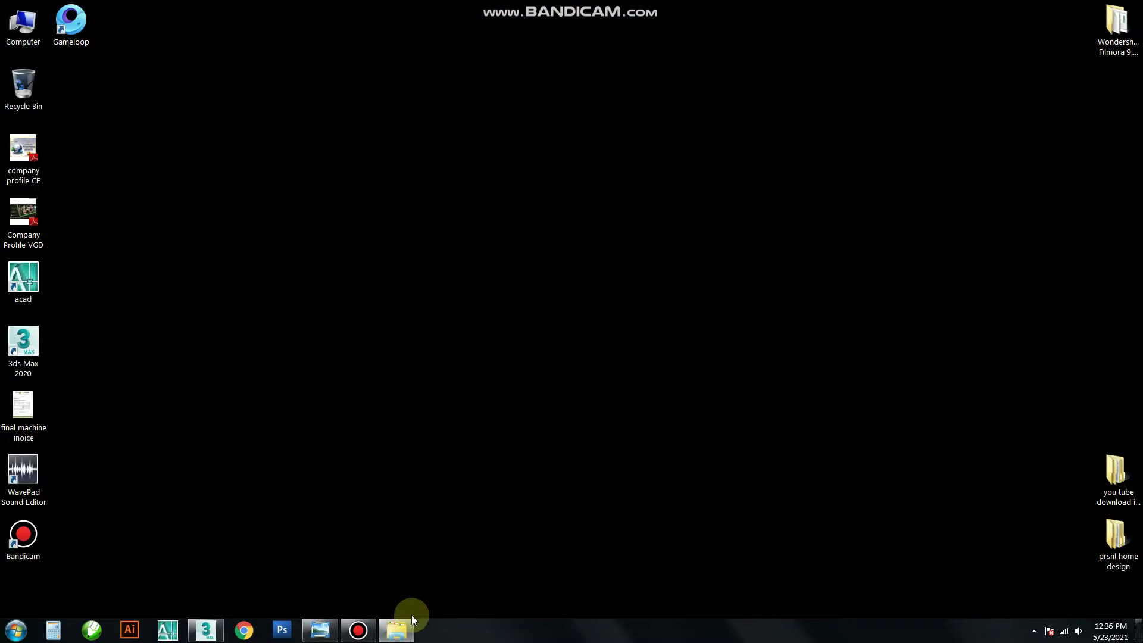
pyautogui.hotkey('ctrl', 'v')
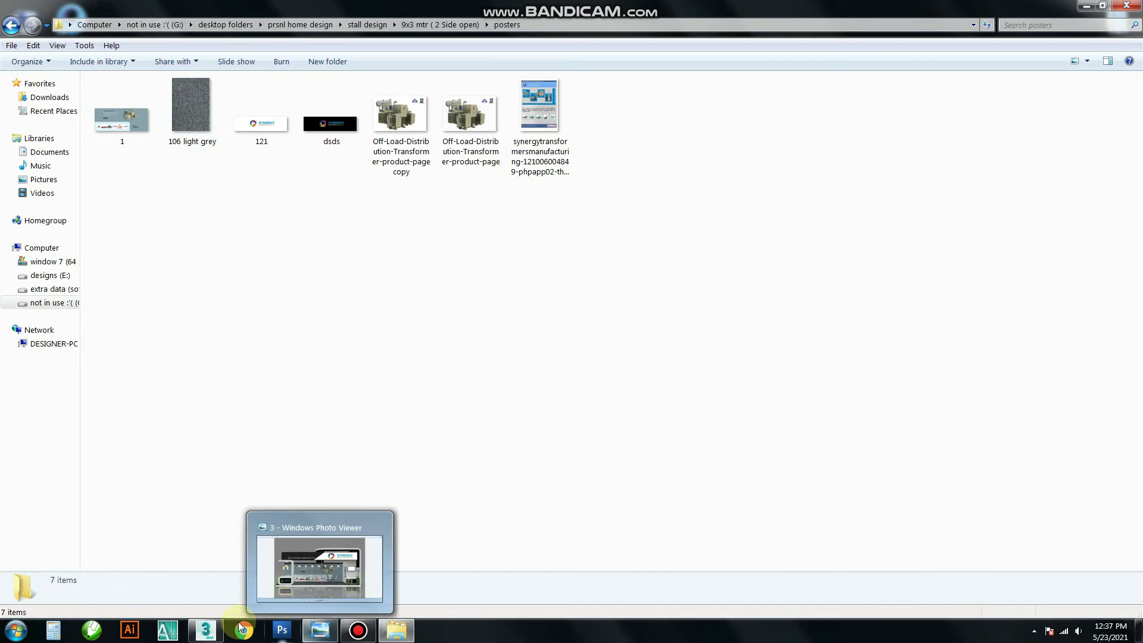
pyautogui.click(205, 630)
pyautogui.rightClick(444, 298)
# - Select the floor slab's top polygon for texturing
pyautogui.click(506, 420)
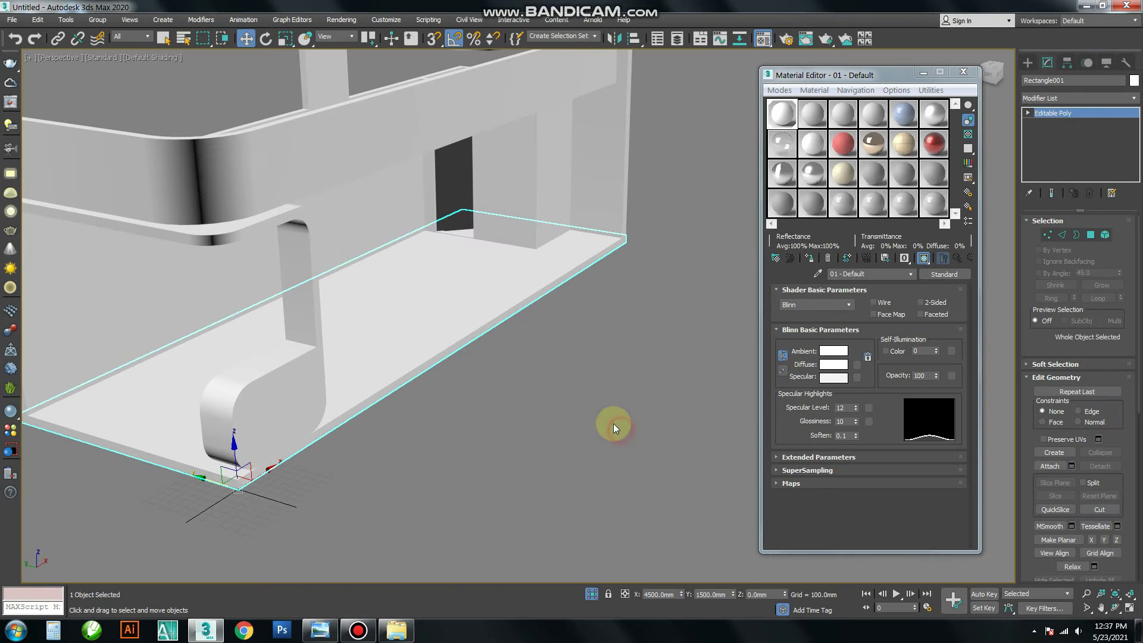
pyautogui.press('4')
pyautogui.click(408, 321)
pyautogui.click(357, 629)
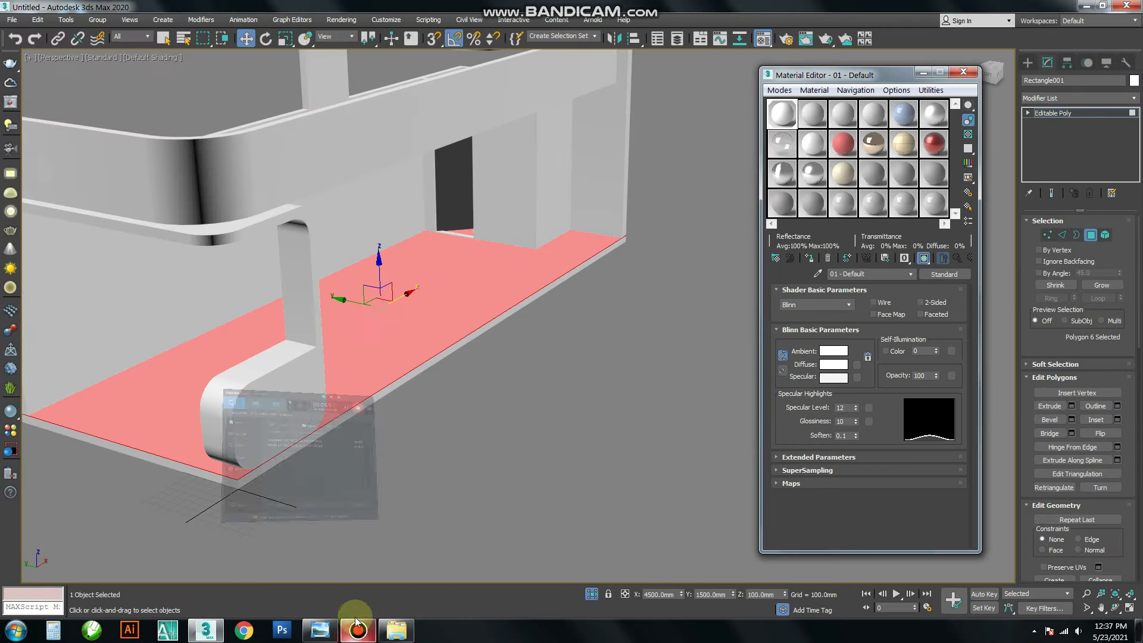
# - Load posters/106 light grey.jpg as a Bitmap in the material's Diffuse map
pyautogui.click(857, 365)
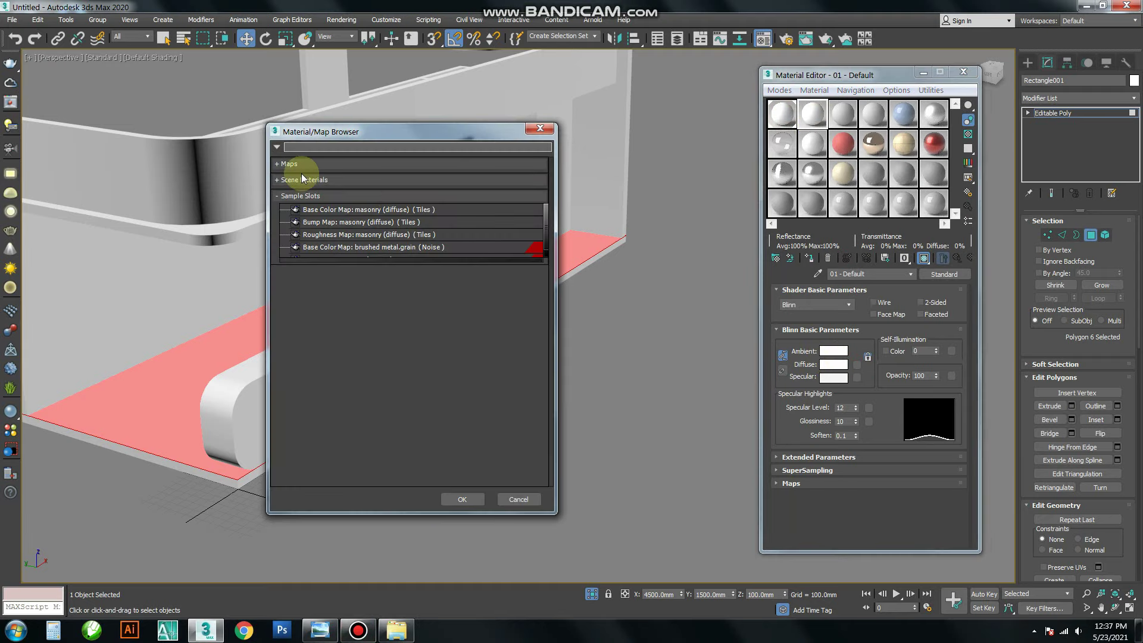
pyautogui.click(298, 174)
pyautogui.doubleClick(357, 229)
pyautogui.click(40, 128)
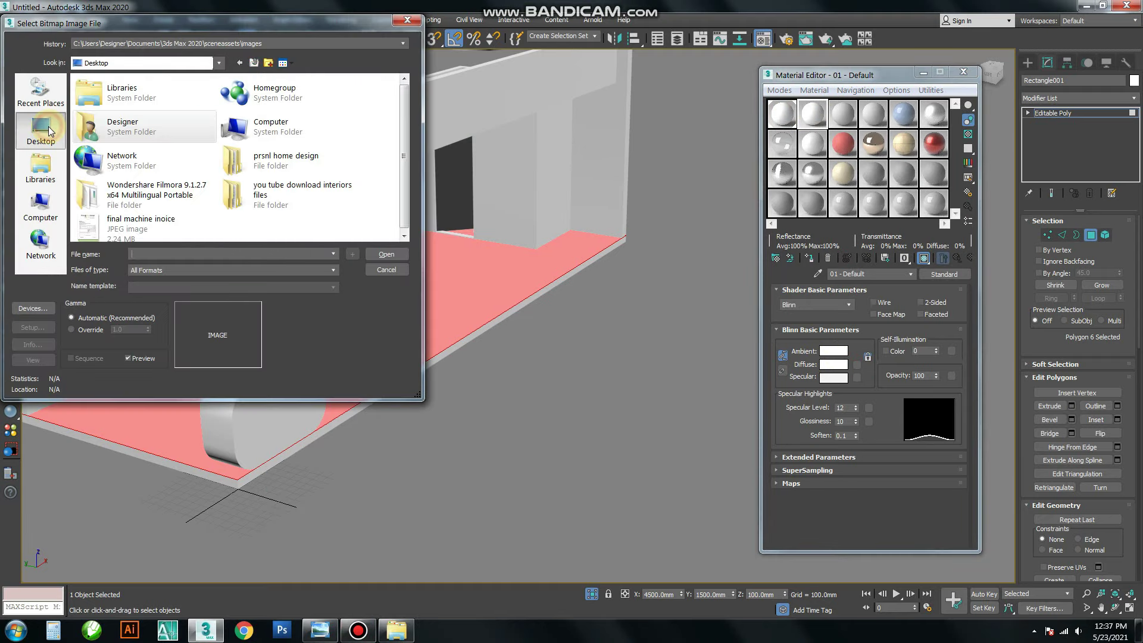
pyautogui.doubleClick(262, 116)
pyautogui.doubleClick(250, 141)
pyautogui.doubleClick(112, 108)
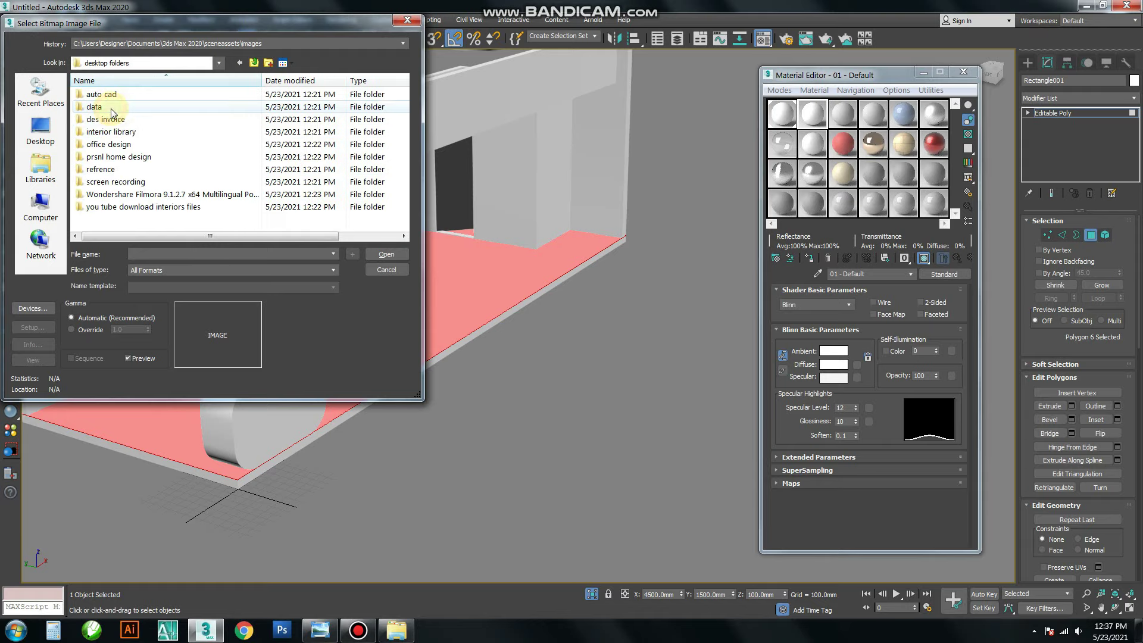
pyautogui.doubleClick(111, 155)
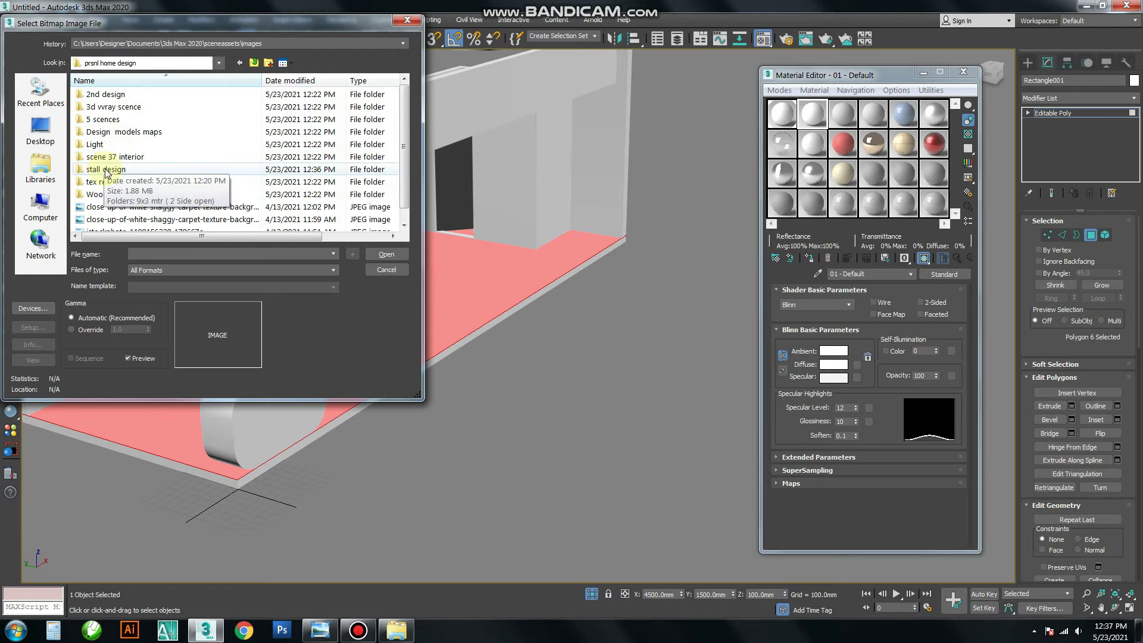
pyautogui.doubleClick(106, 169)
pyautogui.doubleClick(99, 94)
pyautogui.click(153, 114)
pyautogui.doubleClick(153, 114)
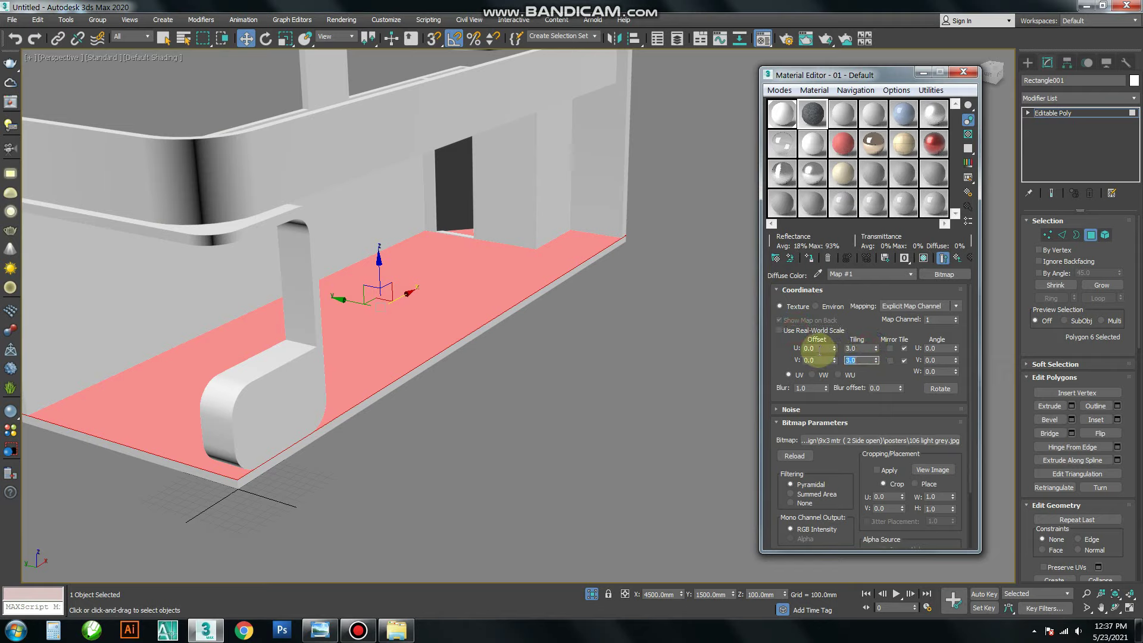
# - Assign the grey carpet material to the floor and show it shaded in the viewport
pyautogui.click(813, 258)
pyautogui.click(539, 307)
pyautogui.click(582, 360)
pyautogui.click(923, 257)
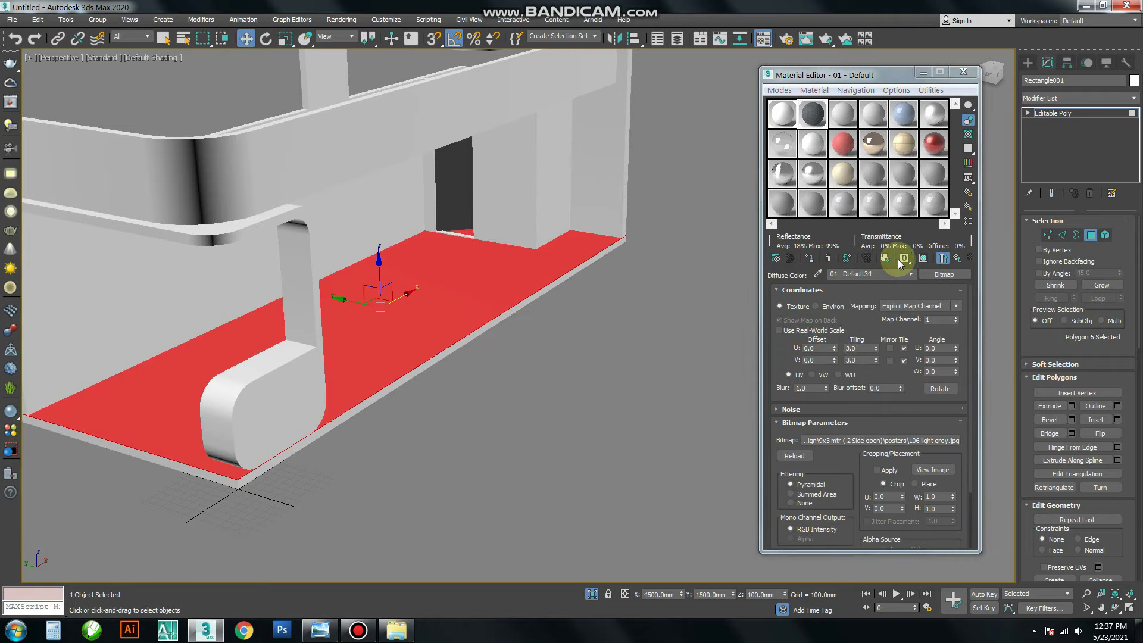
pyautogui.click(1084, 109)
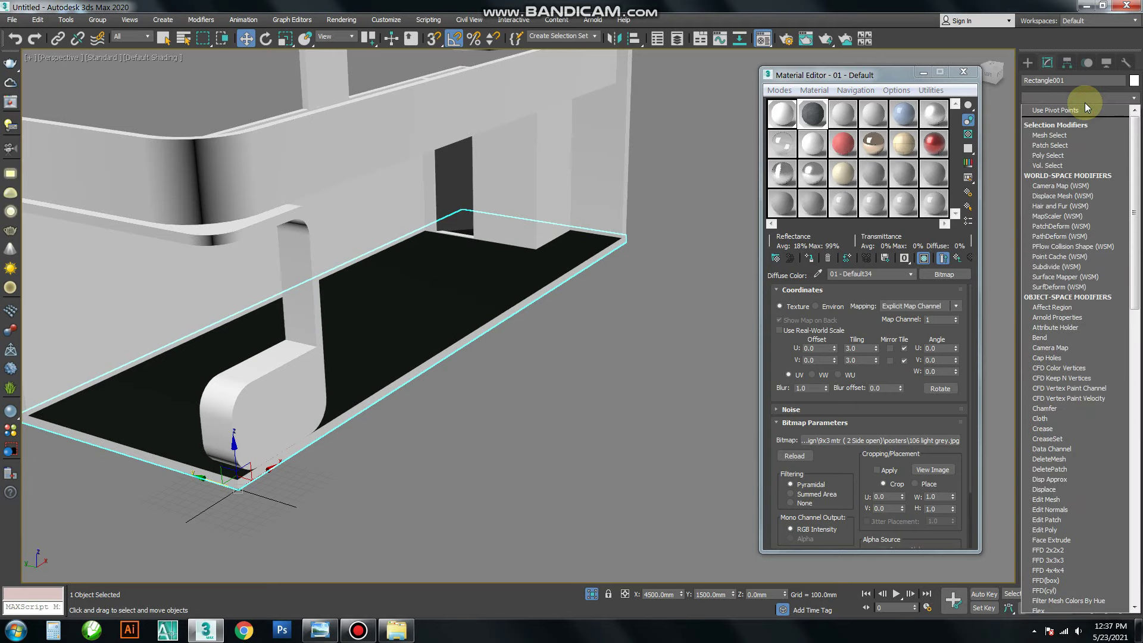
pyautogui.scroll(-5, 1084, 102)
pyautogui.click(1065, 357)
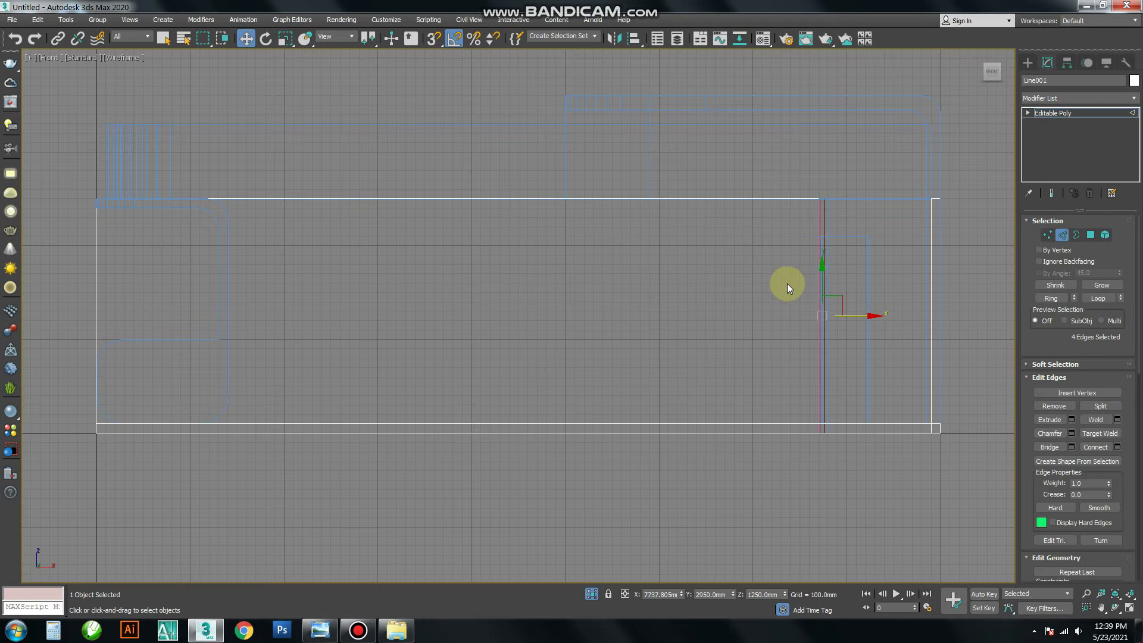
# - Select the back wall polygon and assign the poster material to it
pyautogui.press('p')
pyautogui.press('F3')
pyautogui.press('4')
pyautogui.click(574, 279)
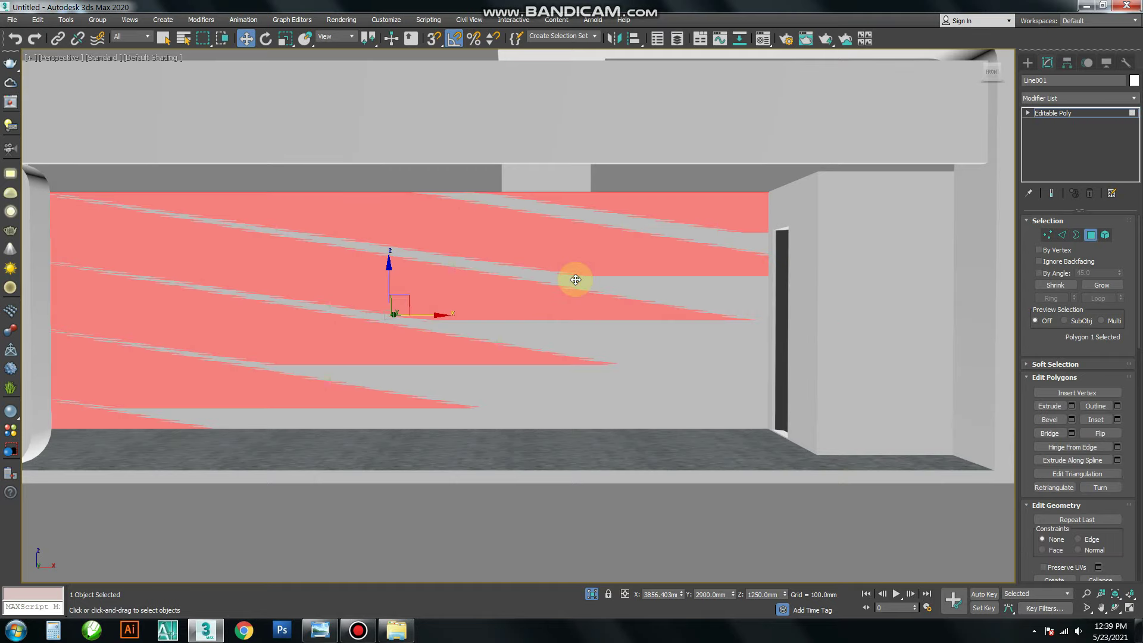
pyautogui.press('m')
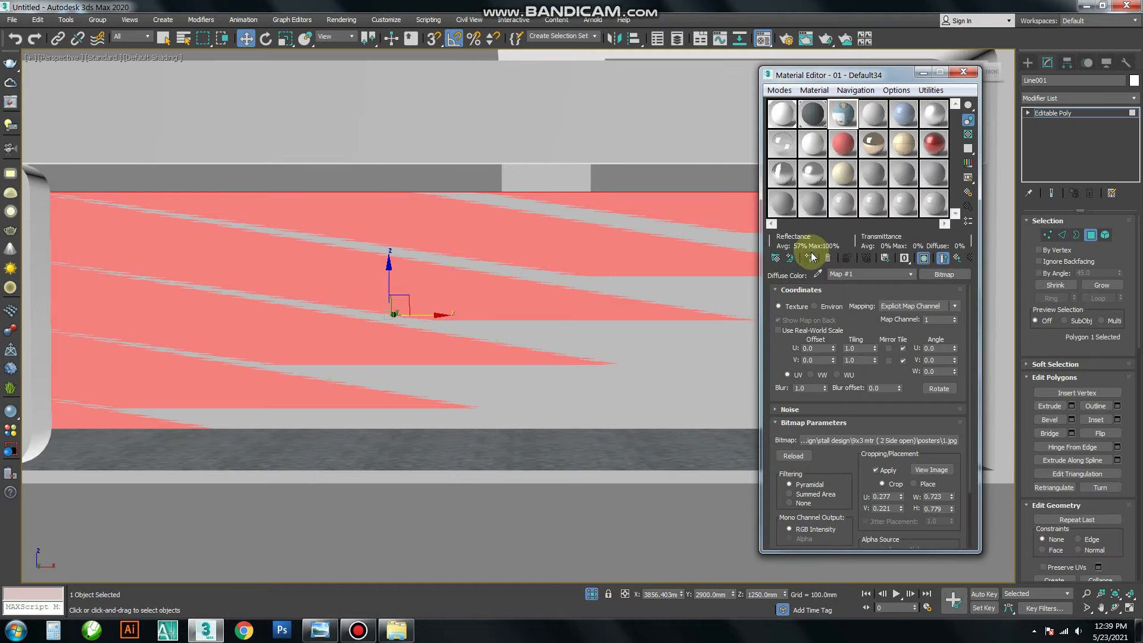
pyautogui.click(812, 257)
pyautogui.click(540, 308)
pyautogui.click(580, 361)
pyautogui.scroll(-5, 556, 304)
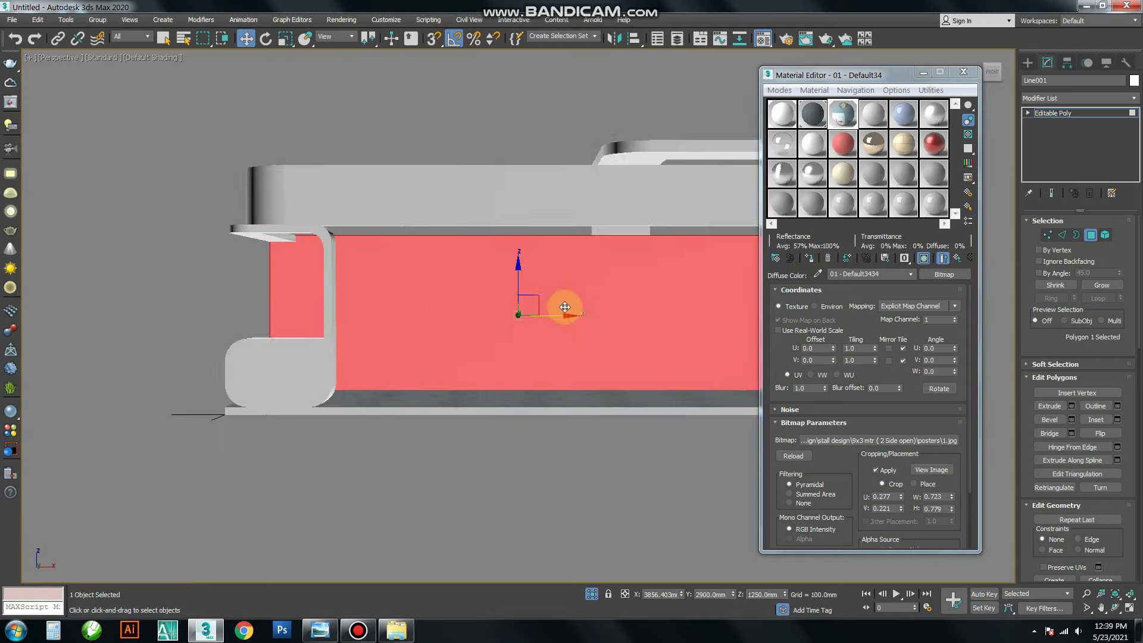
pyautogui.keyDown('alt'); pyautogui.moveTo(556, 304); pyautogui.dragTo(923, 272, button='middle'); pyautogui.keyUp('alt')
# - Add a Box UVW Map with Real-World Map Size and Crop Apply turned off
pyautogui.click(1079, 98)
pyautogui.write('uvw')
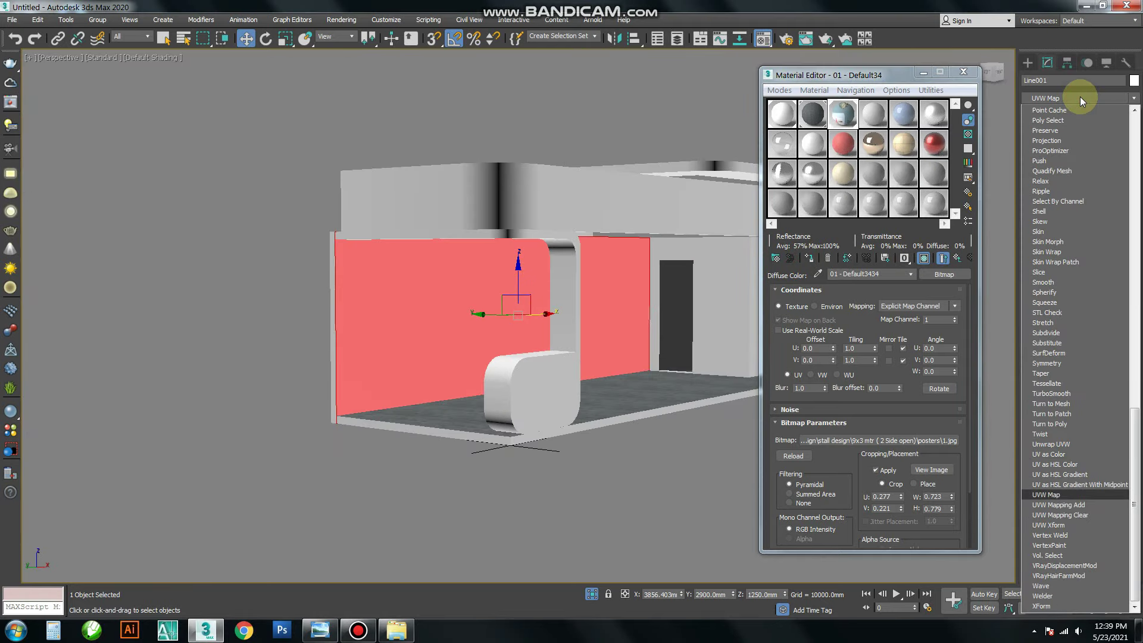
pyautogui.press('Return')
pyautogui.click(1065, 291)
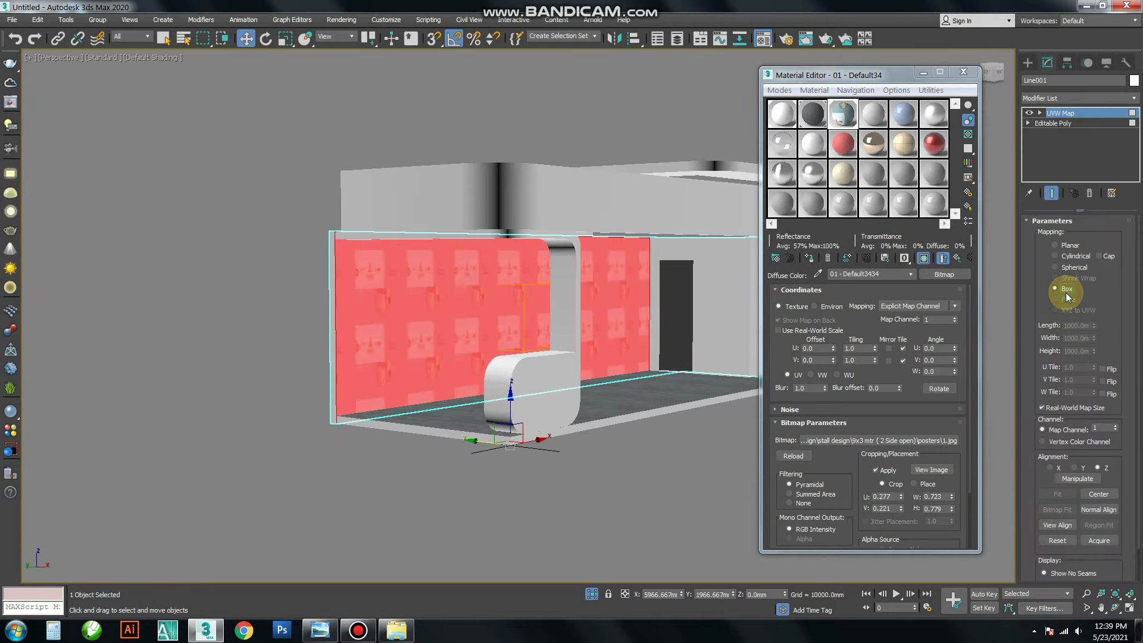
pyautogui.click(1042, 407)
pyautogui.keyDown('alt'); pyautogui.moveTo(668, 358); pyautogui.dragTo(691, 350, button='middle'); pyautogui.keyUp('alt')
pyautogui.click(876, 470)
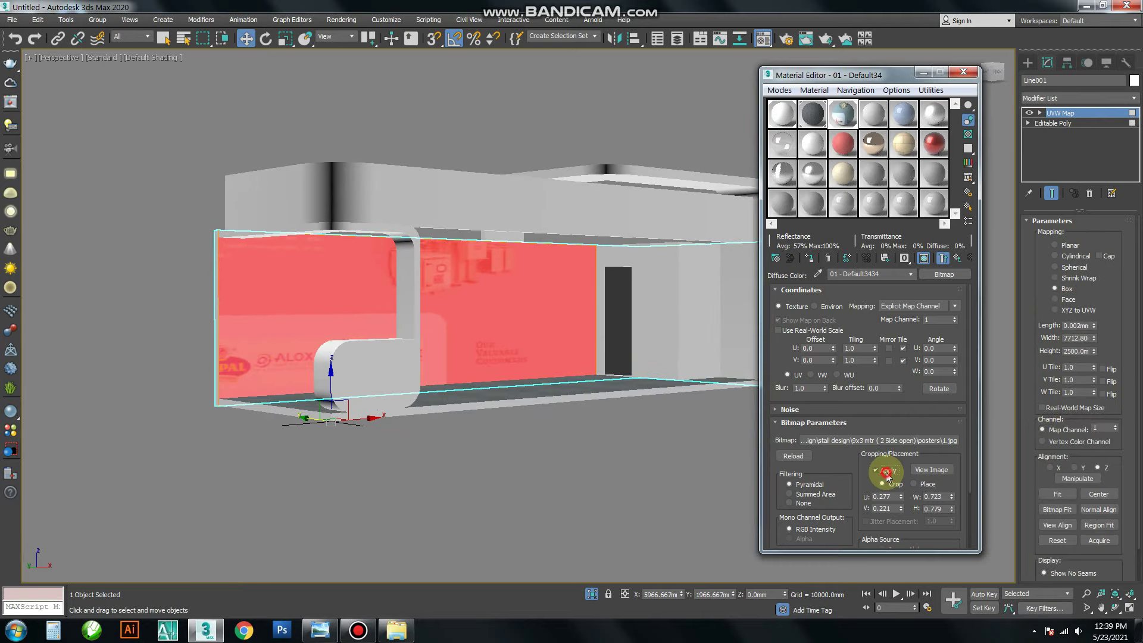
pyautogui.click(570, 470)
pyautogui.moveTo(569, 470)
pyautogui.keyDown('alt'); pyautogui.mouseDown(button='middle')
pyautogui.moveTo(502, 365)
pyautogui.moveTo(566, 403)
pyautogui.moveTo(517, 391)
pyautogui.moveTo(592, 344)
pyautogui.mouseUp(button='middle'); pyautogui.keyUp('alt')
# - Zoom and orbit around the stall to inspect the poster wall
pyautogui.scroll(2, 592, 344)
pyautogui.scroll(1, 597, 383)
pyautogui.scroll(1, 625, 391)
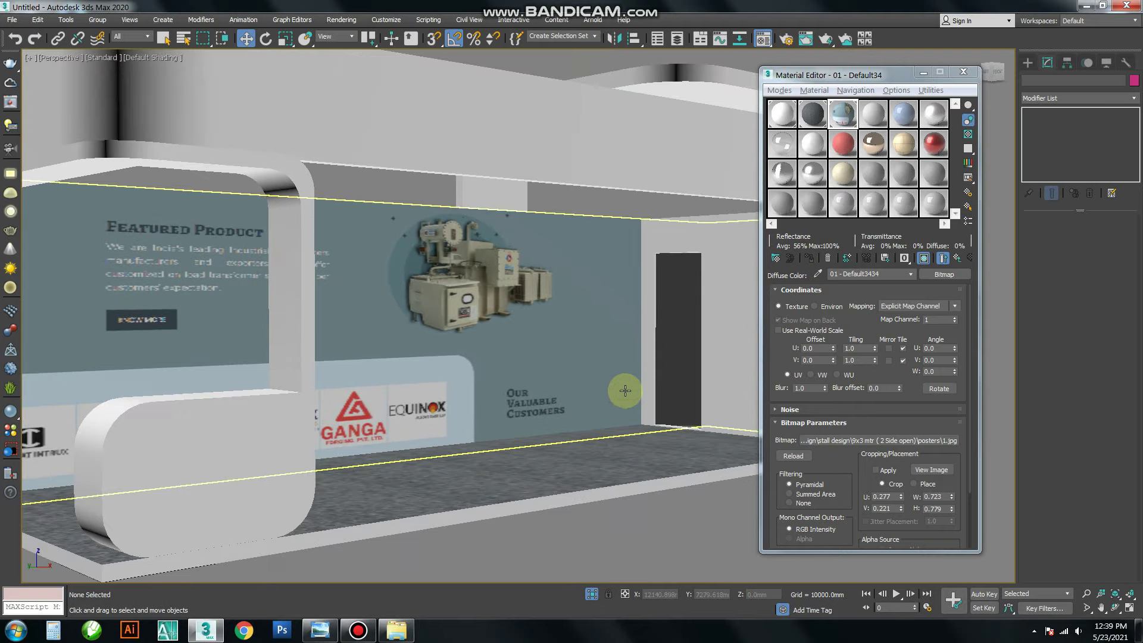
pyautogui.scroll(-3, 625, 390)
pyautogui.scroll(1, 637, 401)
pyautogui.scroll(2, 638, 400)
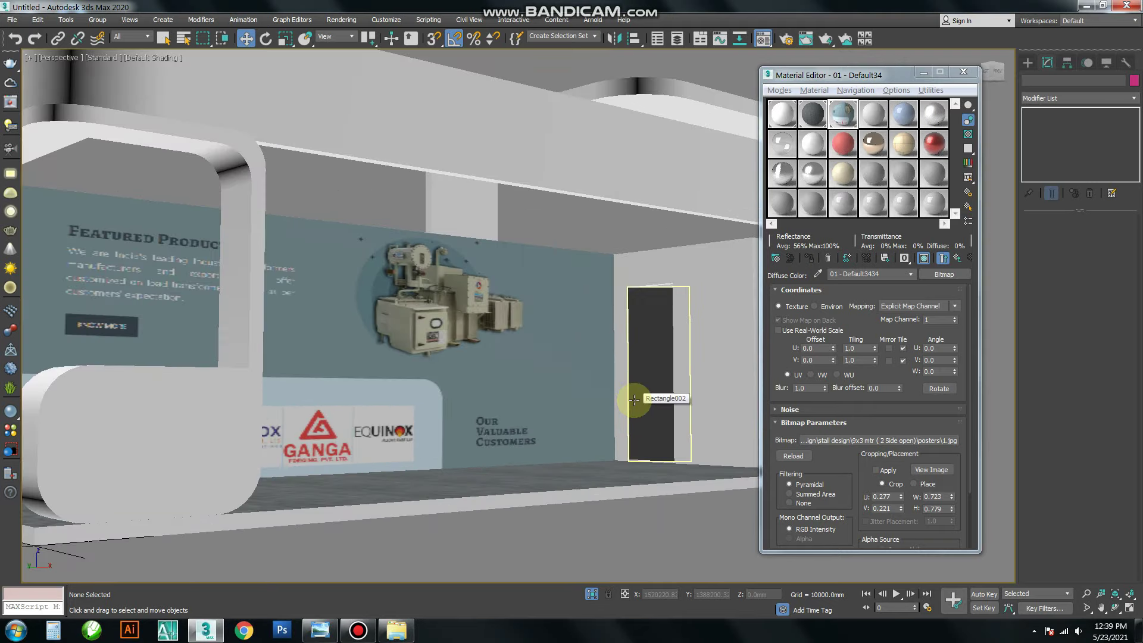
pyautogui.scroll(-2, 528, 448)
pyautogui.moveTo(529, 448)
pyautogui.keyDown('alt'); pyautogui.mouseDown(button='middle')
pyautogui.moveTo(459, 505)
pyautogui.moveTo(439, 492)
pyautogui.moveTo(523, 484)
pyautogui.mouseUp(button='middle'); pyautogui.keyUp('alt')
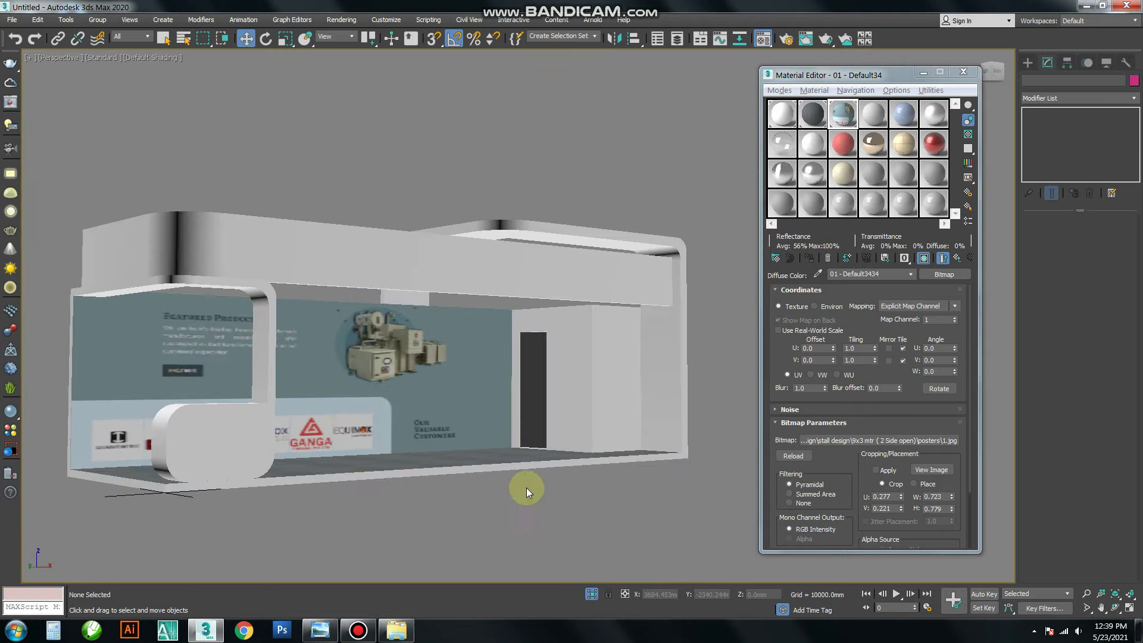
pyautogui.scroll(2, 523, 485)
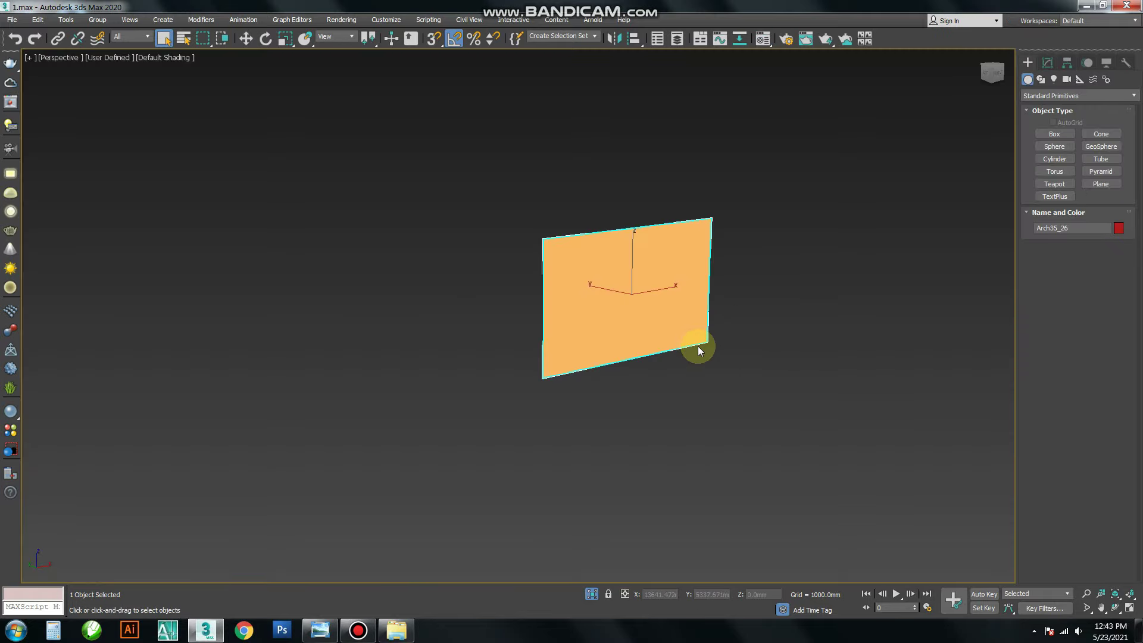
# - Check the 20 - Default material's bitmap settings, then launch Google Chrome
pyautogui.press('m')
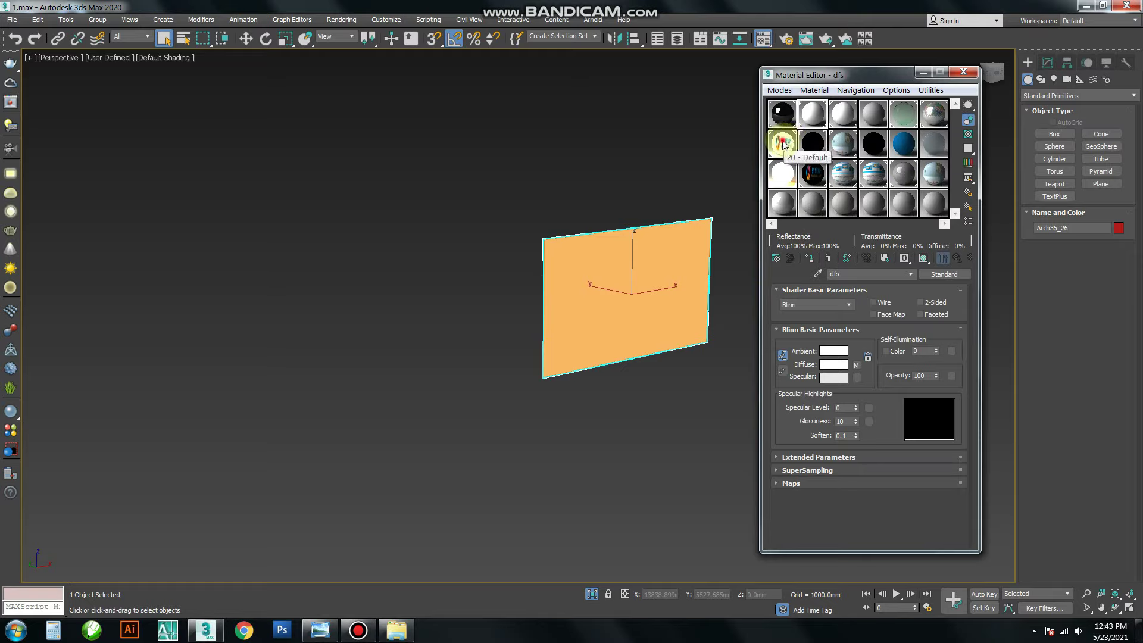
pyautogui.click(812, 203)
pyautogui.click(850, 352)
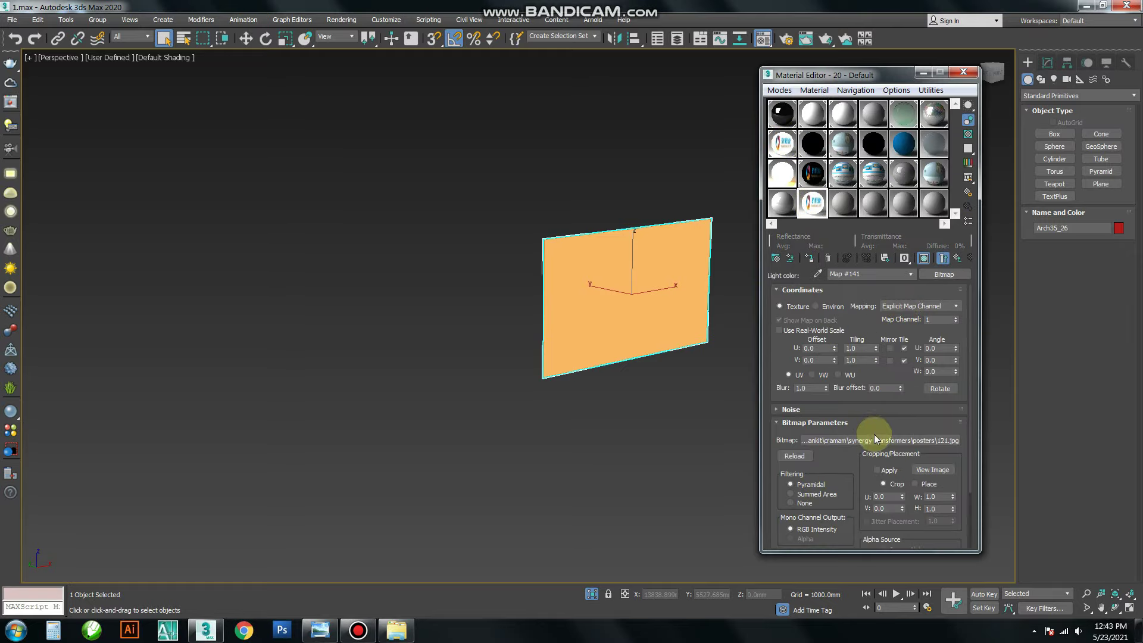
pyautogui.click(244, 630)
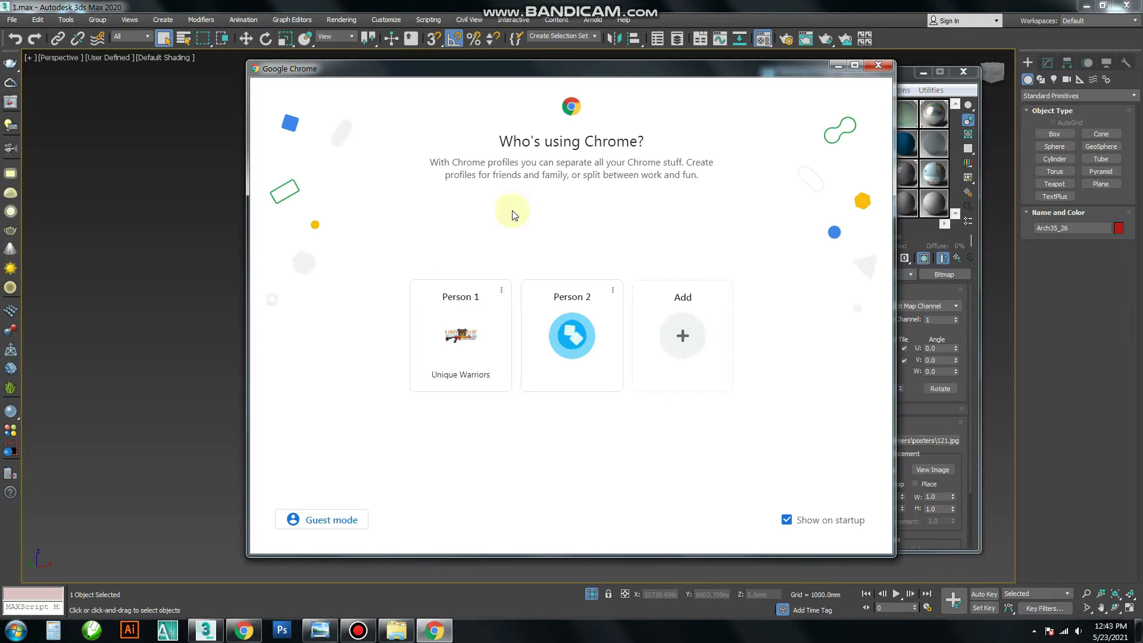
pyautogui.click(464, 333)
# - Search Google Images for 'win 7' and save the Windows 7 Ultimate image
pyautogui.click(538, 284)
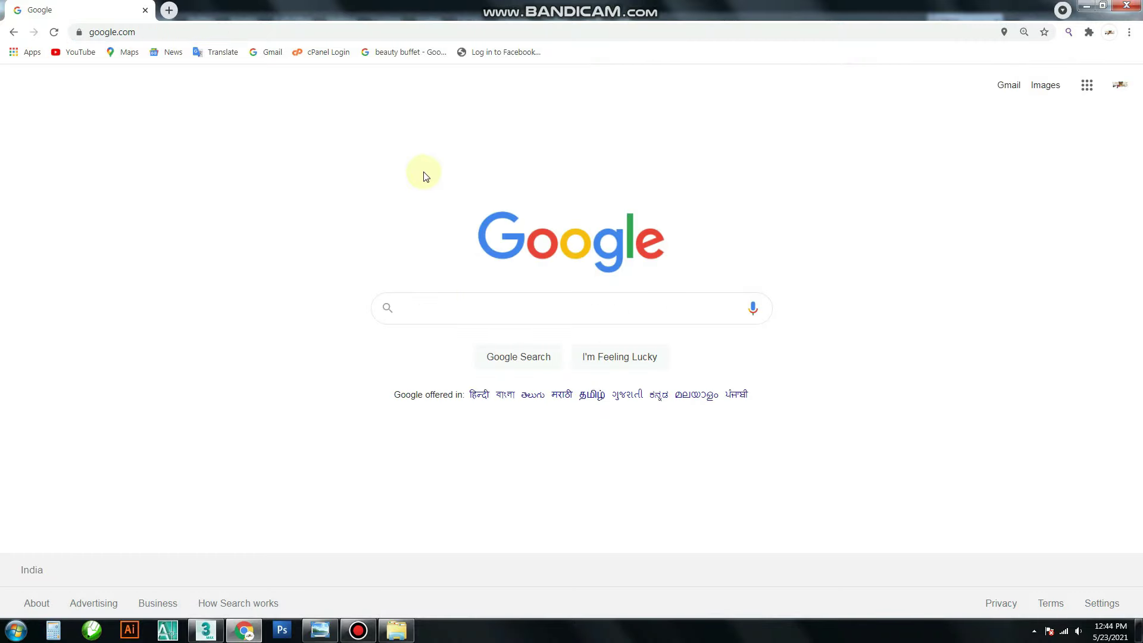
pyautogui.write('win 7')
pyautogui.press('Return')
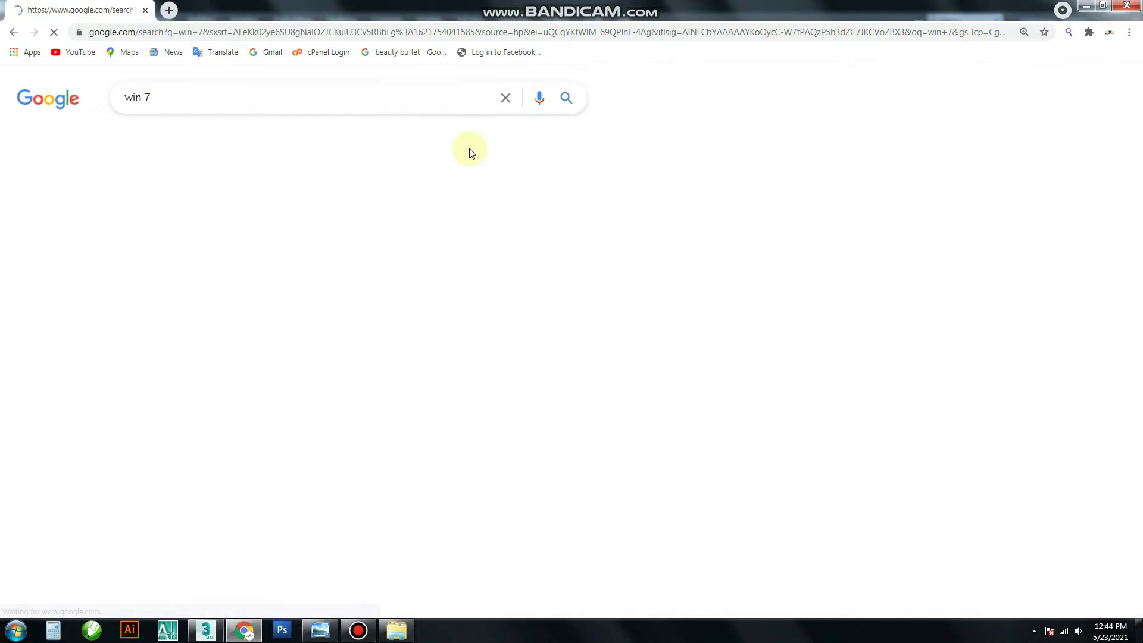
pyautogui.click(271, 143)
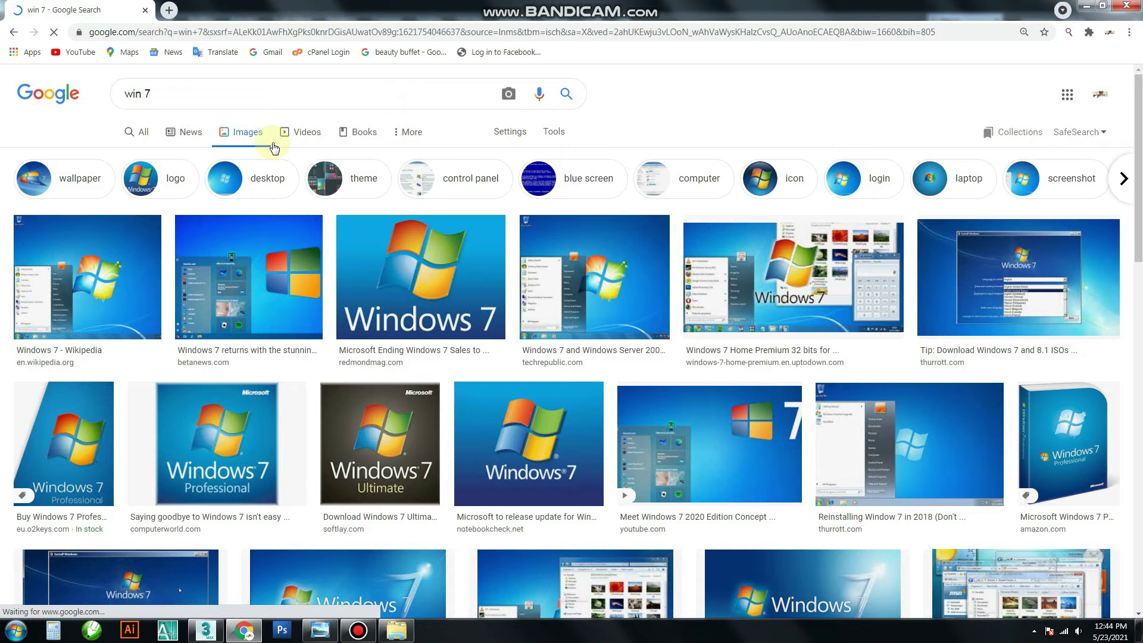
pyautogui.scroll(-4, 274, 148)
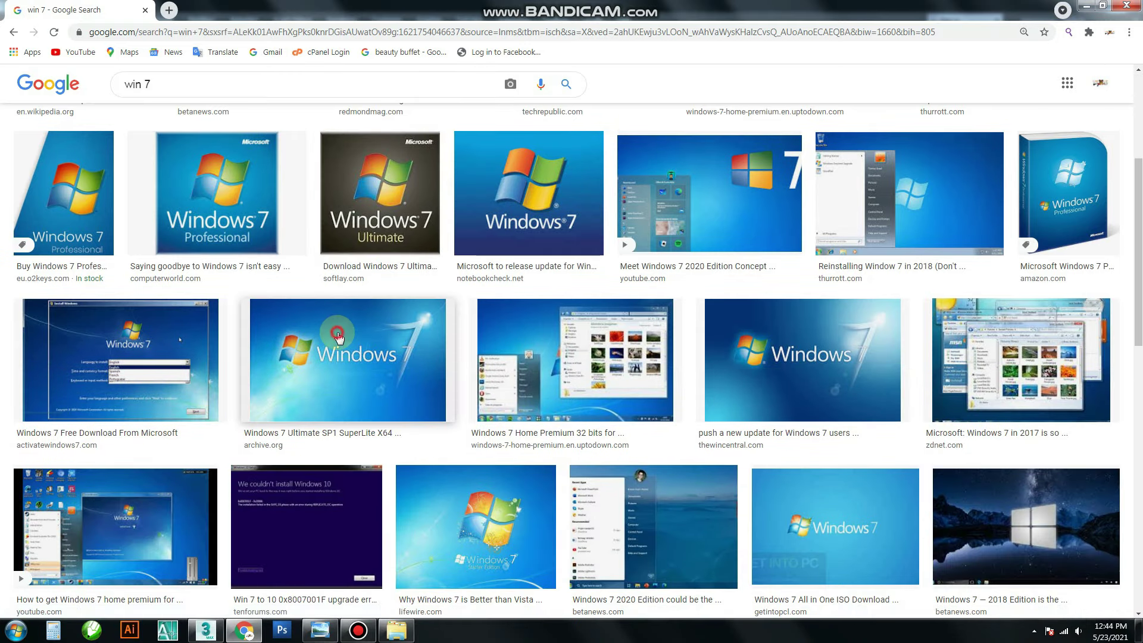
pyautogui.click(344, 357)
pyautogui.rightClick(880, 229)
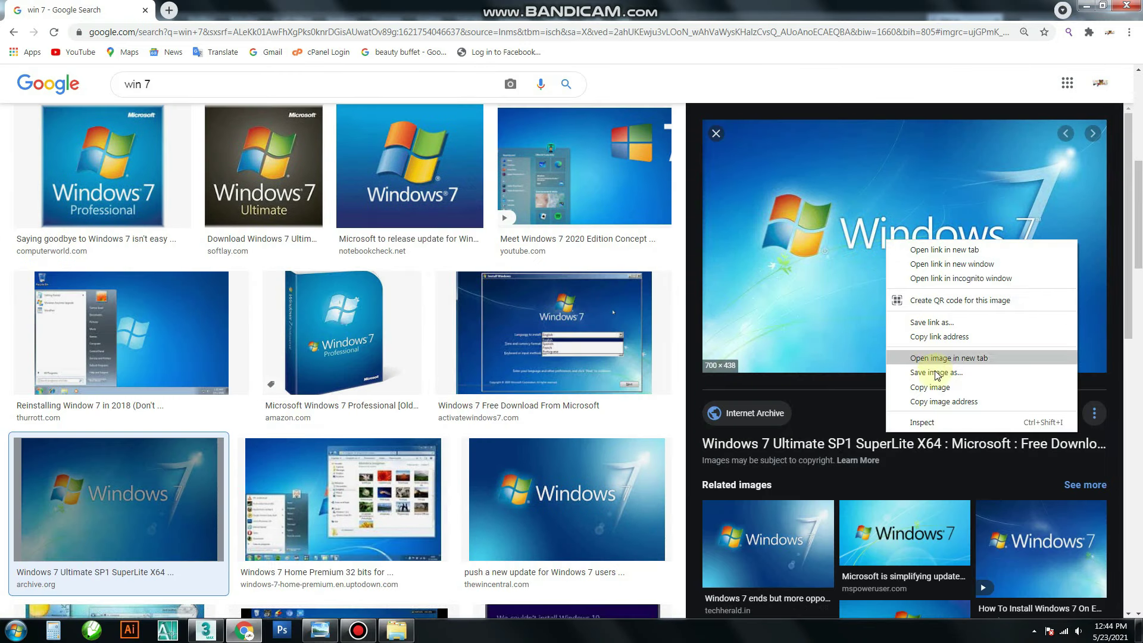
pyautogui.click(939, 380)
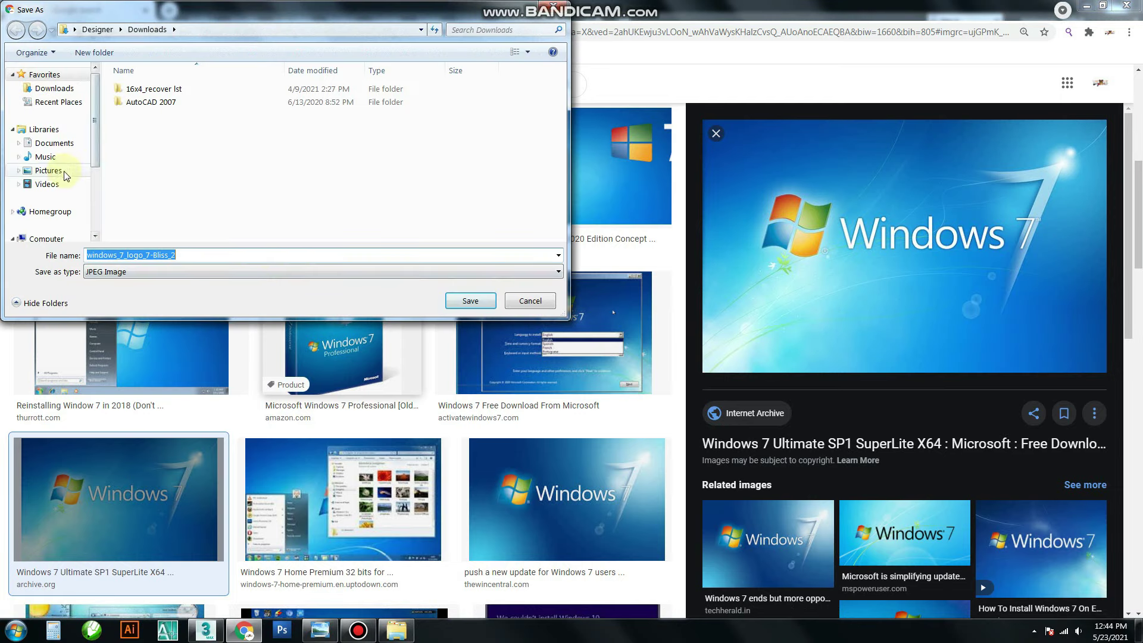
# - Save it to G: > desktop folders > prsnl home design > stall design > 9x3 mtr (2 Side open) > posters
pyautogui.scroll(-2, 87, 179)
pyautogui.click(53, 219)
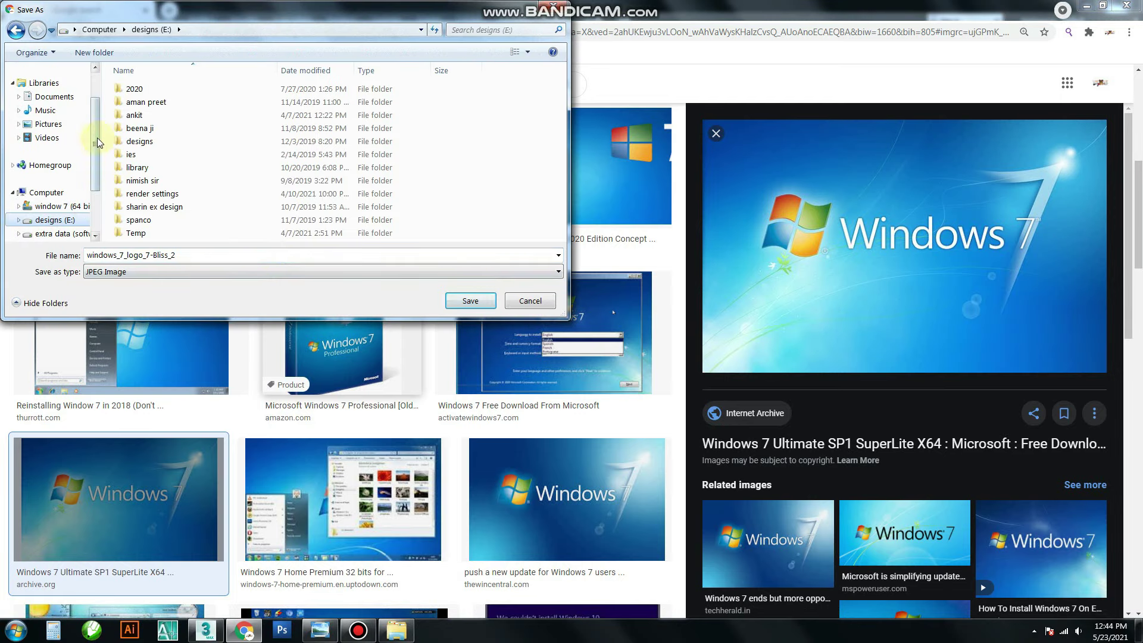
pyautogui.scroll(-2, 90, 167)
pyautogui.click(60, 178)
pyautogui.doubleClick(157, 102)
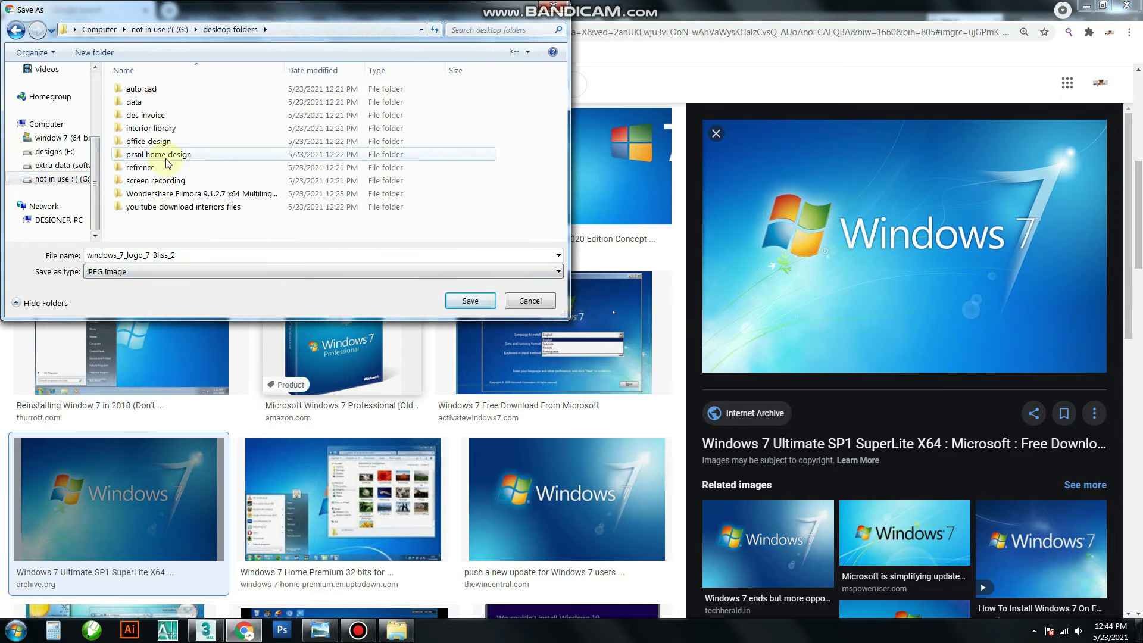
pyautogui.doubleClick(166, 157)
pyautogui.doubleClick(156, 169)
pyautogui.doubleClick(151, 90)
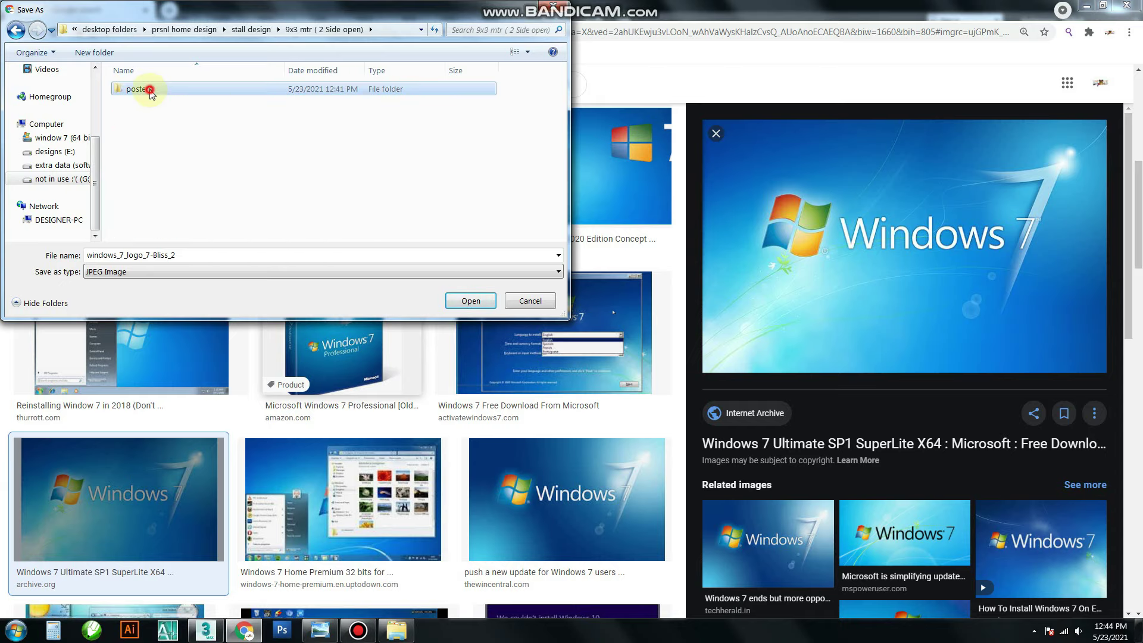
pyautogui.click(470, 301)
# - Load windows_7_logo_7-Bliss_2.jpg into the bitmap, assign it as 20 - Default23, and test-render
pyautogui.hotkey('alt', 'Tab')
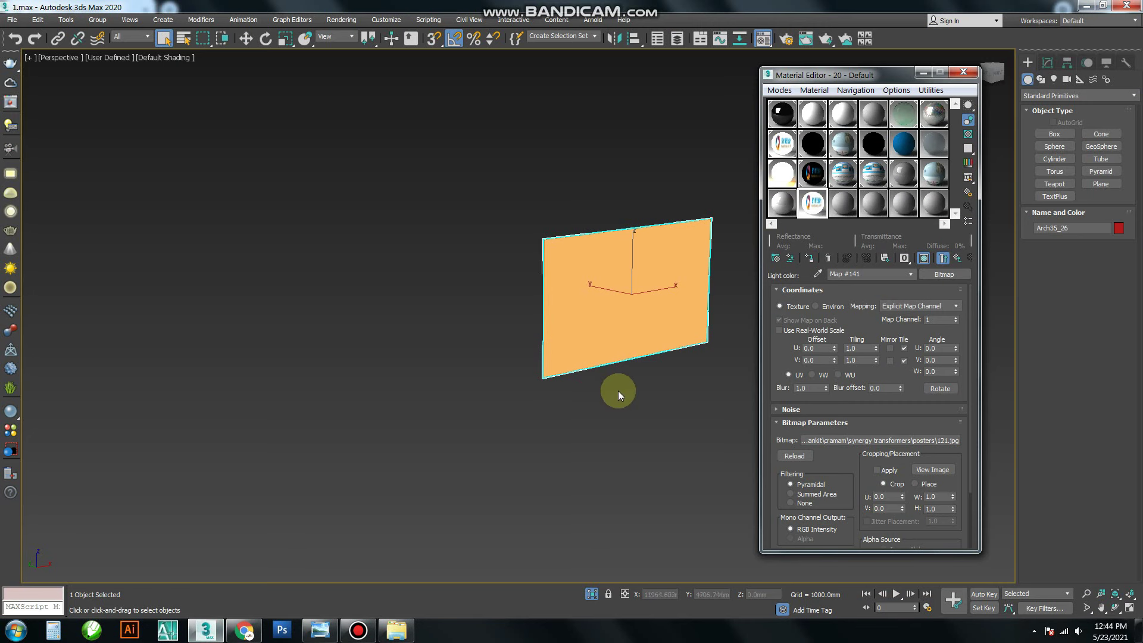
pyautogui.click(862, 440)
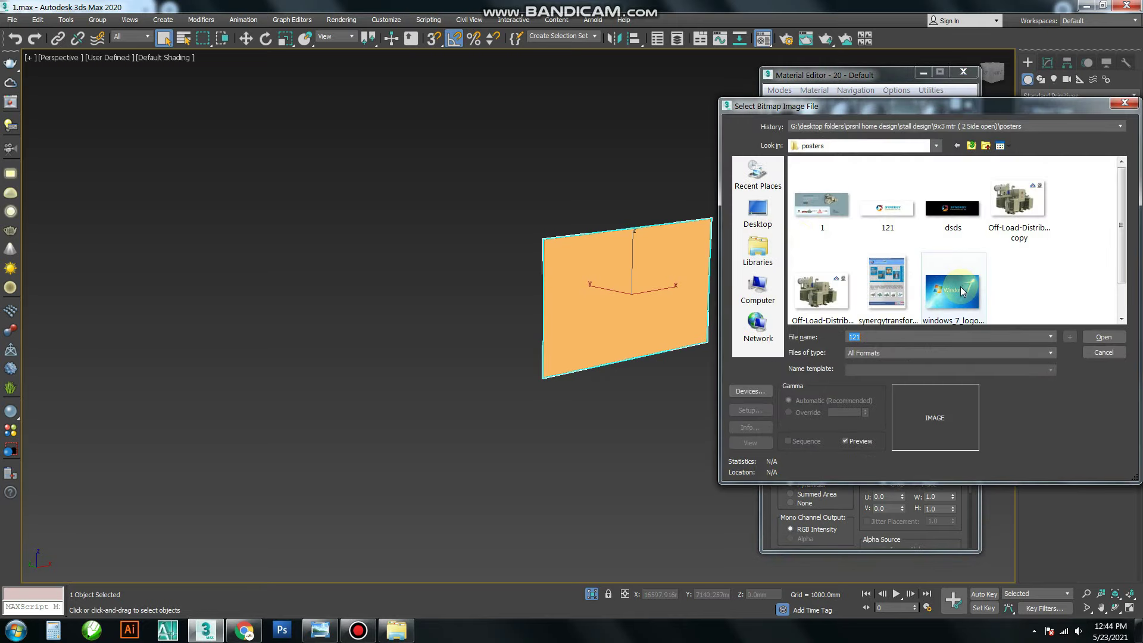
pyautogui.doubleClick(963, 291)
pyautogui.click(809, 258)
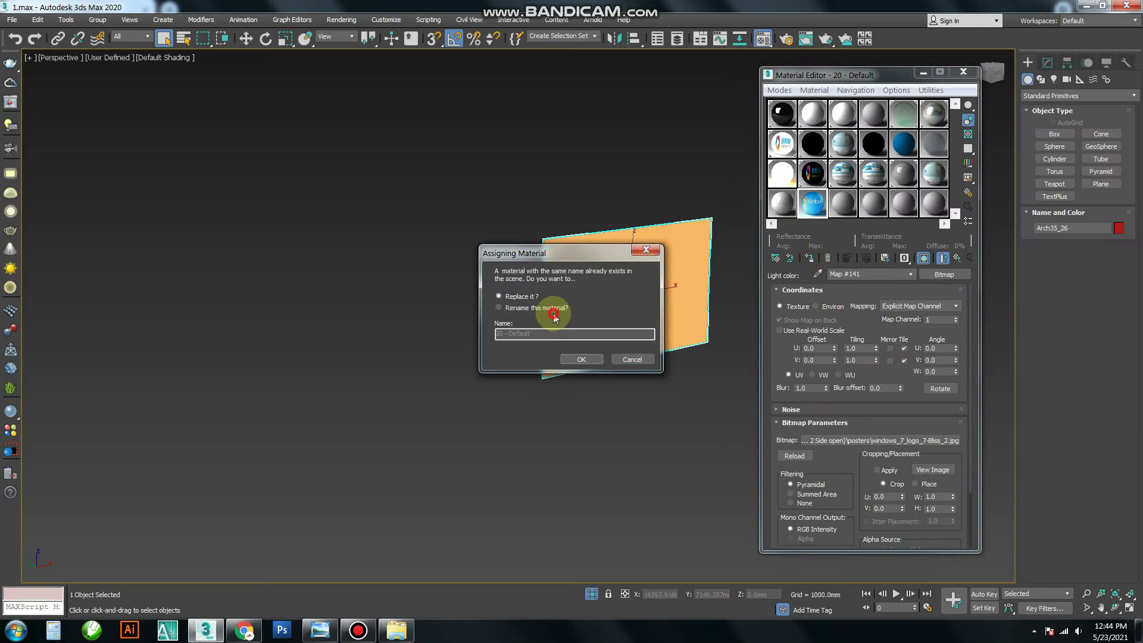
pyautogui.click(570, 350)
pyautogui.hotkey('shift', 'q')
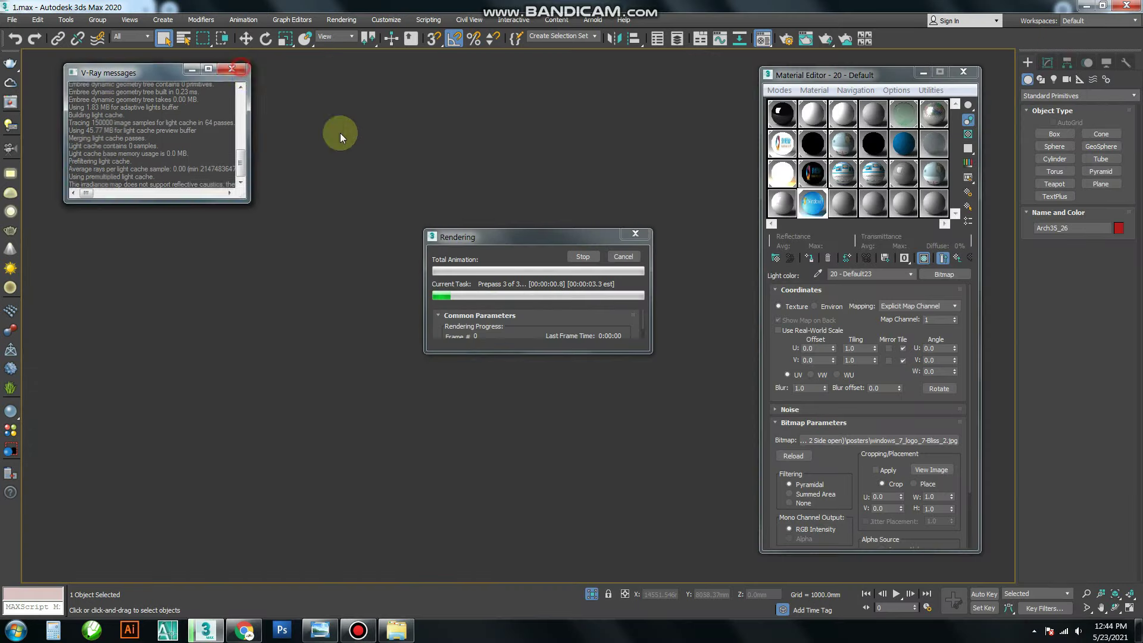
pyautogui.click(624, 256)
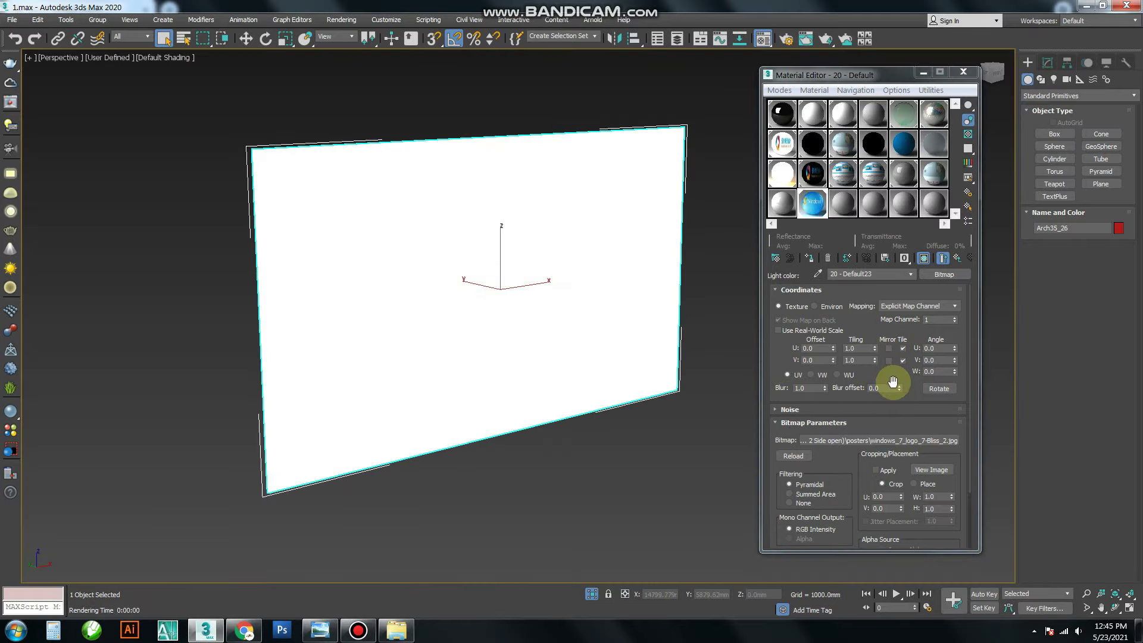
# - Add a Box UVW Map to the plane with Real-World Map Size off and U Tile flipped
pyautogui.click(1047, 63)
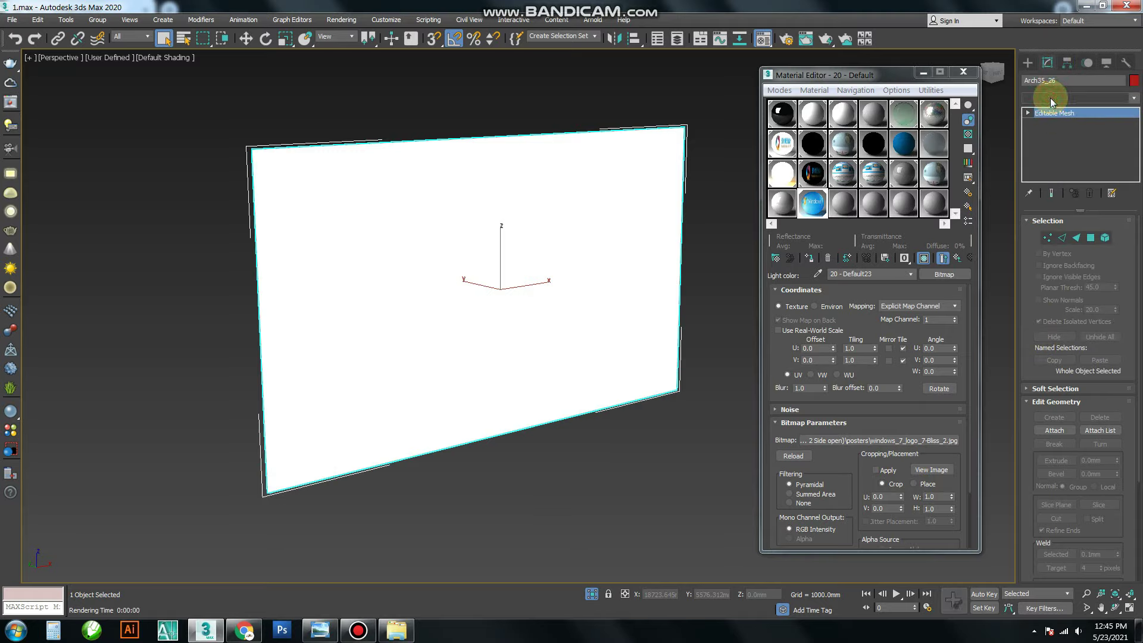
pyautogui.click(1049, 97)
pyautogui.click(1060, 494)
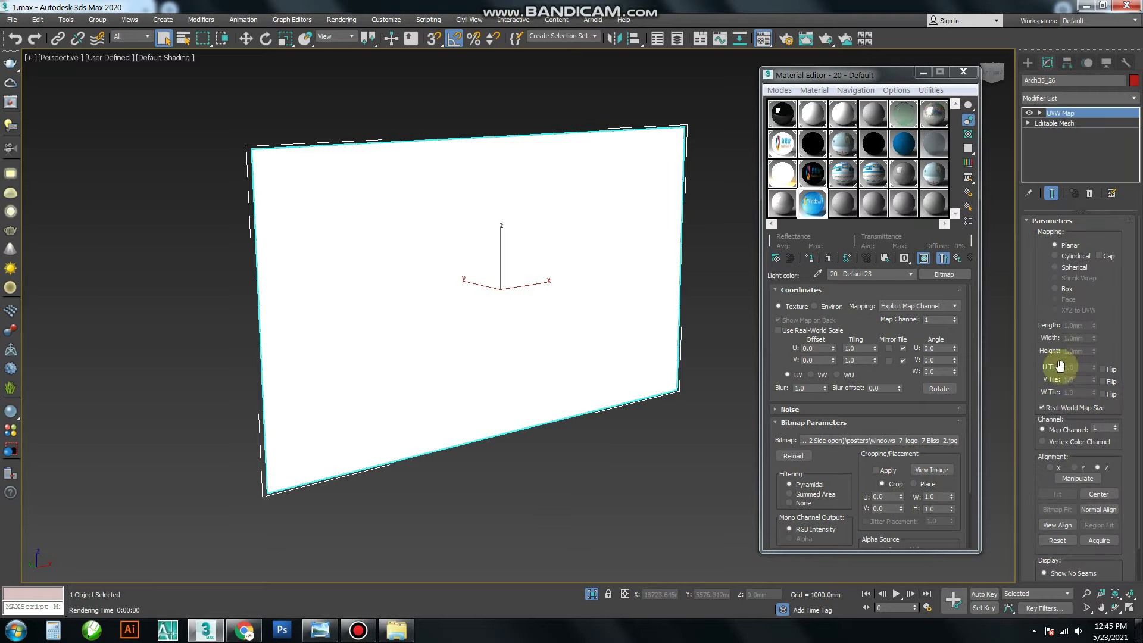
pyautogui.click(1057, 407)
pyautogui.click(1065, 290)
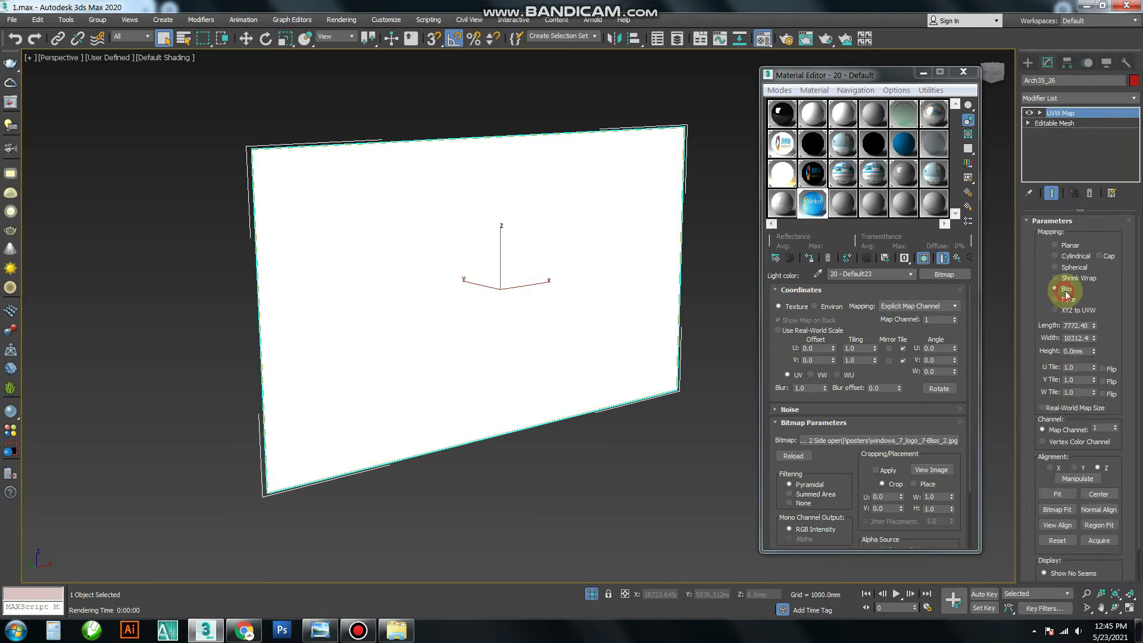
pyautogui.click(1102, 372)
# - Render to check the poster, then close the frame, V-Ray log, progress dialog and material editor
pyautogui.hotkey('shift', 'q')
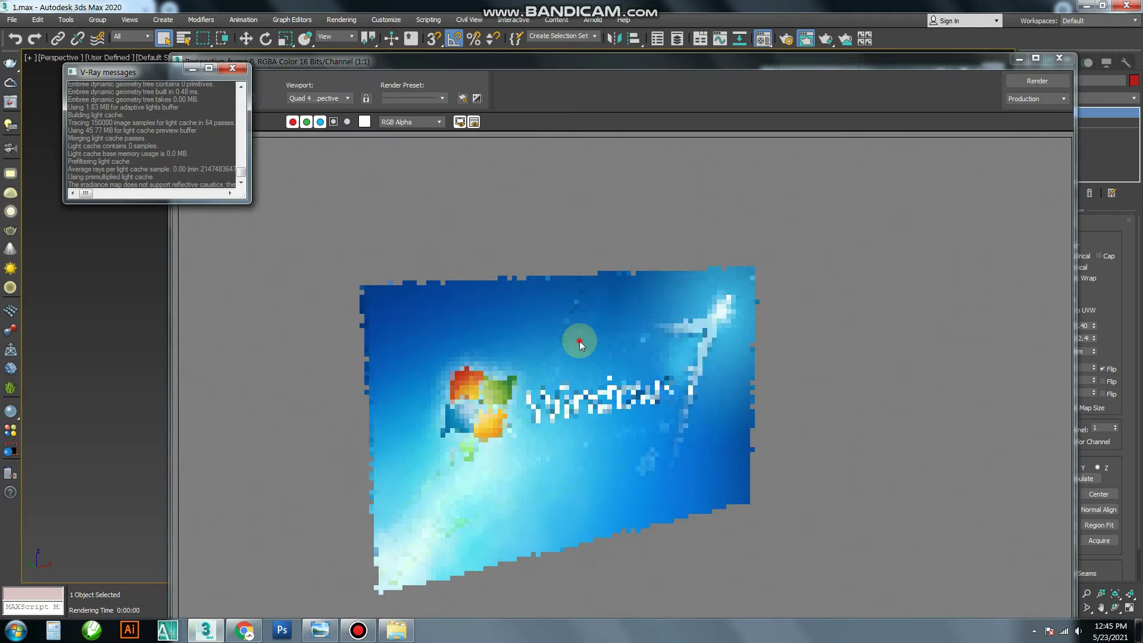
pyautogui.click(1059, 58)
pyautogui.click(232, 68)
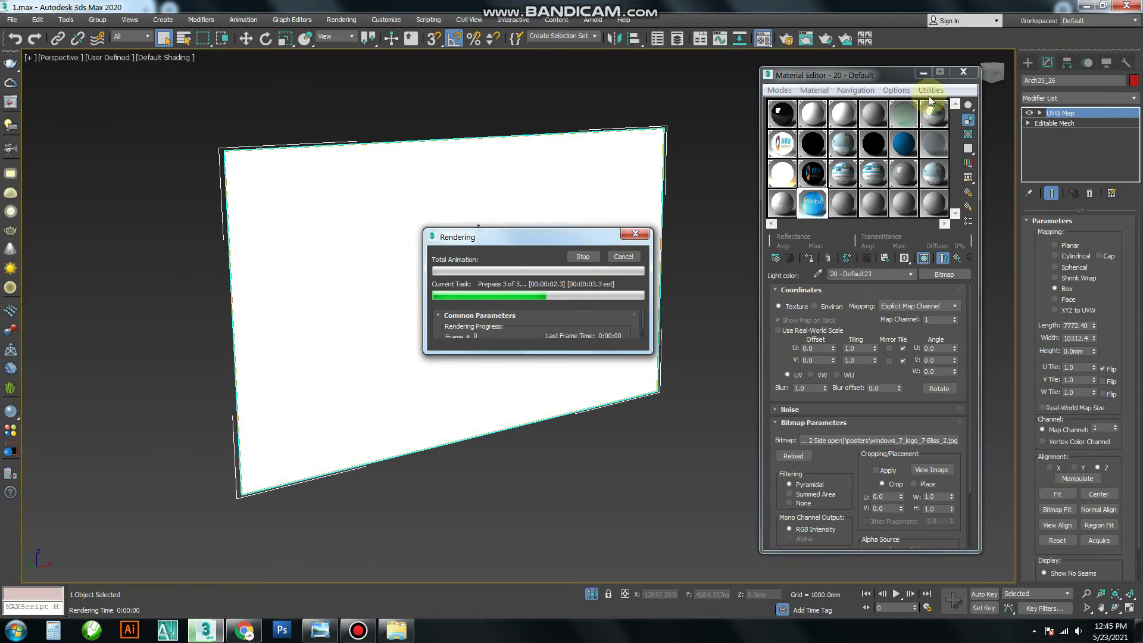
pyautogui.click(578, 256)
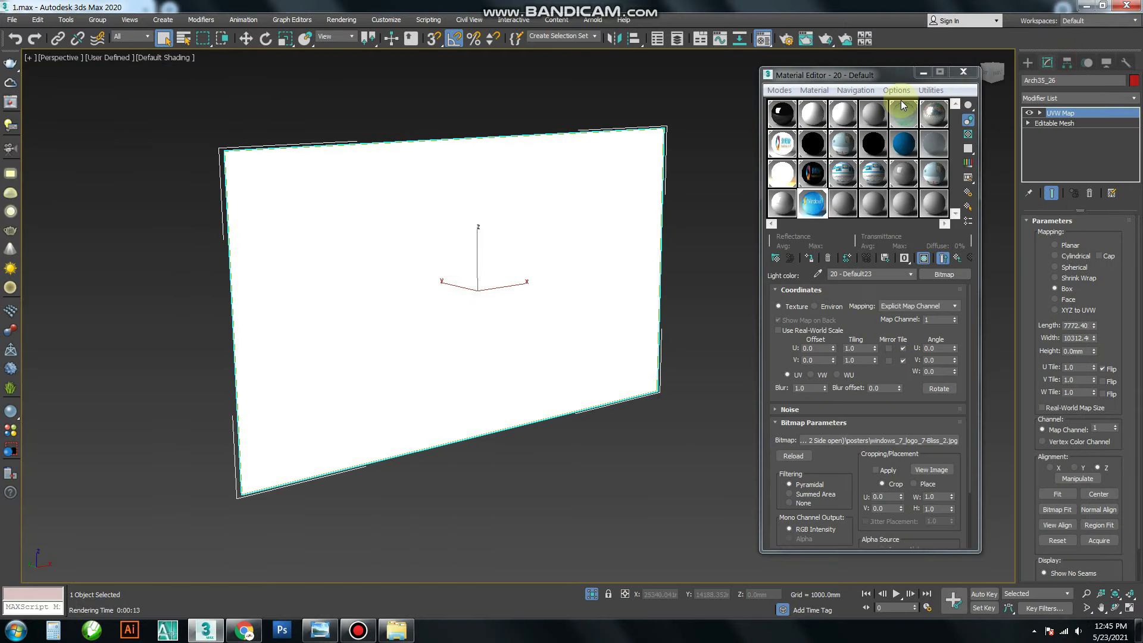
pyautogui.click(963, 72)
pyautogui.rightClick(728, 205)
pyautogui.click(732, 158)
# - Zoom around the booth and select the slanted ceiling panel
pyautogui.scroll(-2, 753, 299)
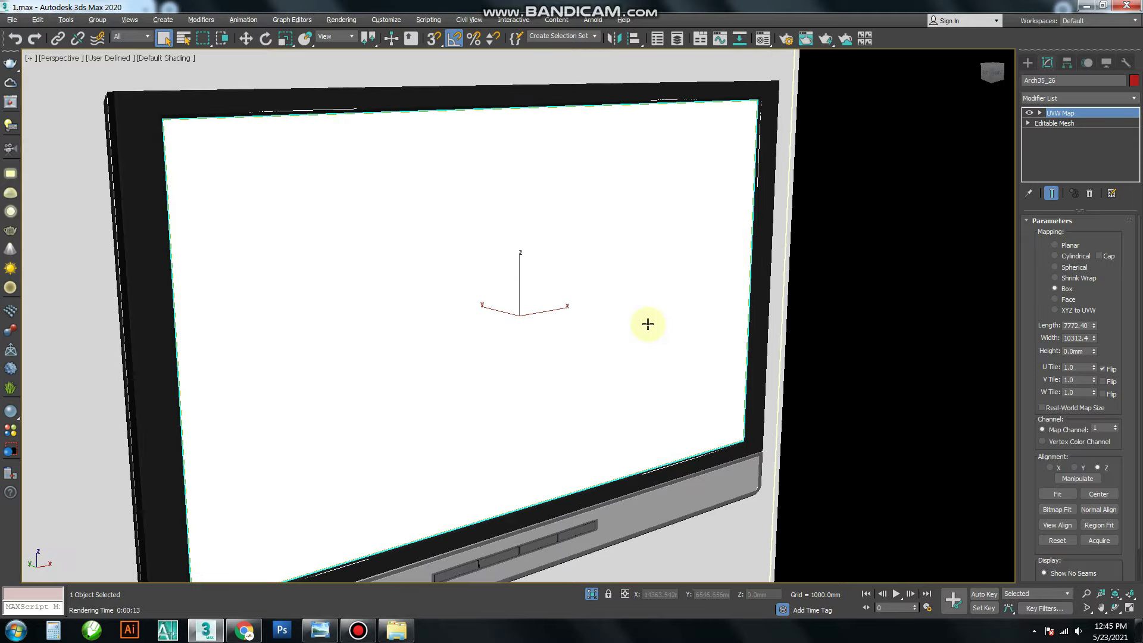
pyautogui.scroll(-8, 648, 324)
pyautogui.scroll(-2, 760, 324)
pyautogui.scroll(5, 797, 318)
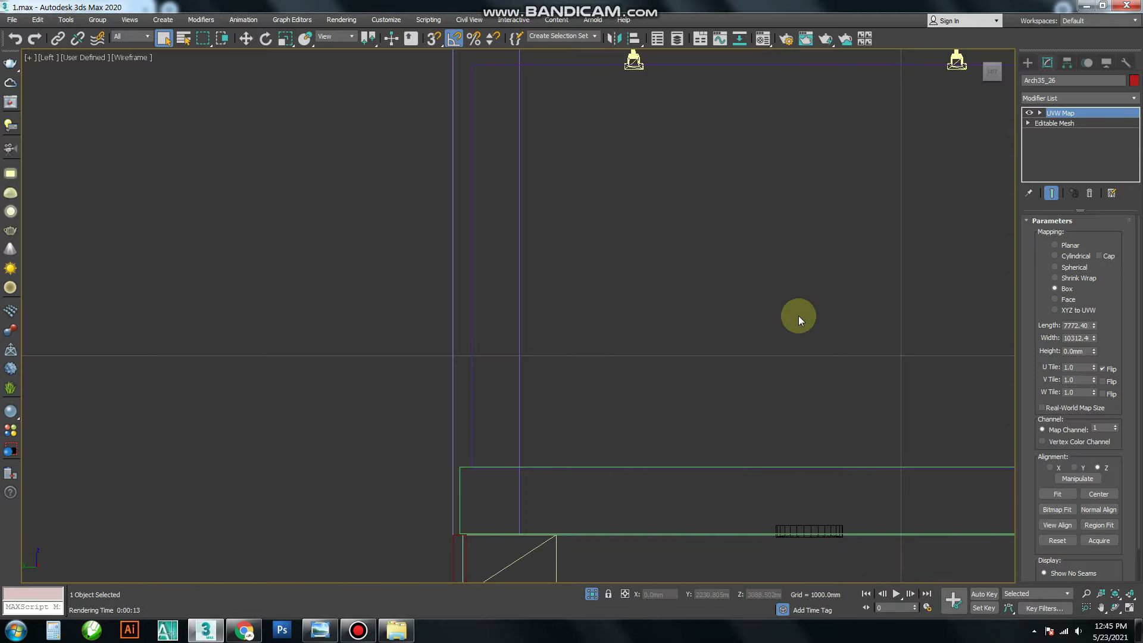
pyautogui.scroll(-5, 798, 316)
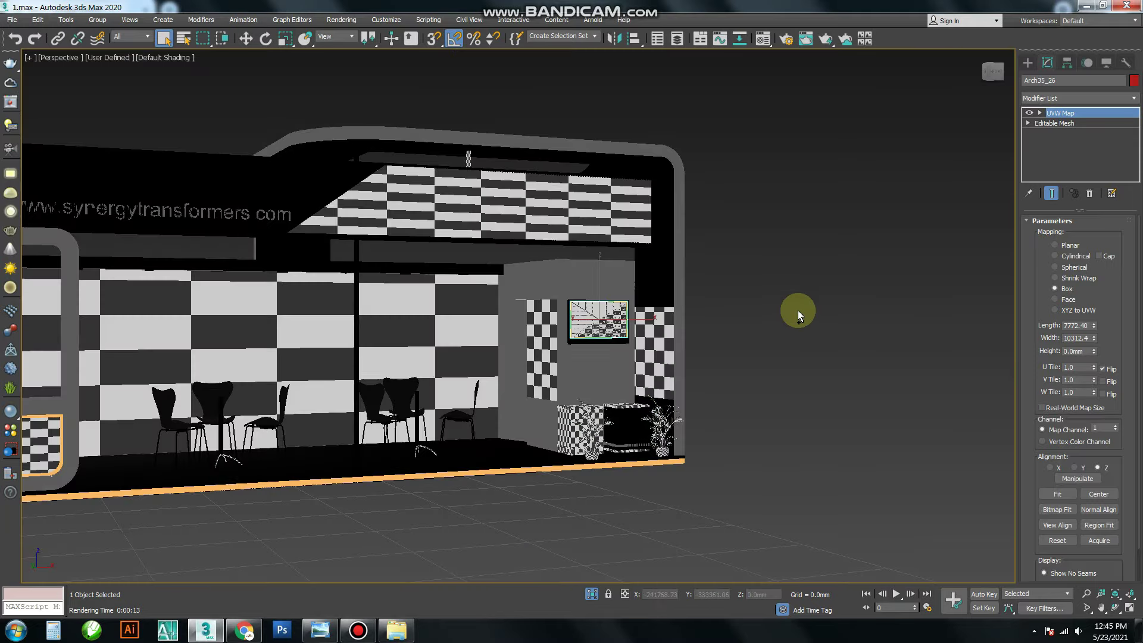
pyautogui.scroll(5, 757, 328)
pyautogui.scroll(-3, 757, 328)
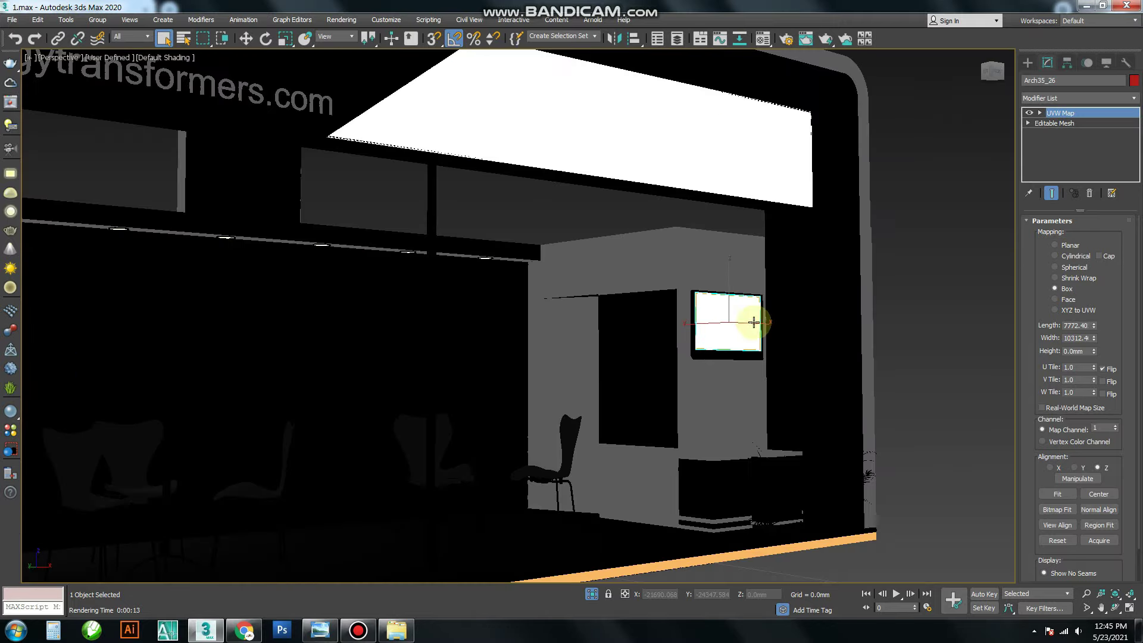
pyautogui.scroll(-2, 758, 319)
pyautogui.scroll(2, 868, 319)
pyautogui.click(872, 314)
pyautogui.click(678, 252)
pyautogui.scroll(2, 655, 302)
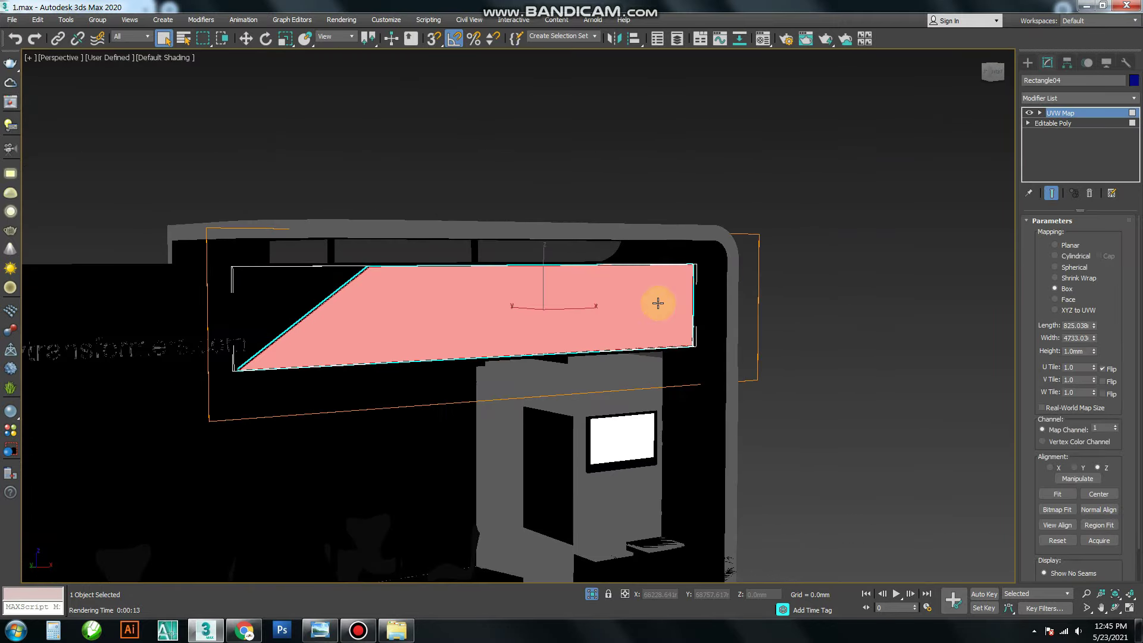
pyautogui.scroll(2, 630, 303)
# - Test-render the booth view, then close the render, cancel, and deselect everything
pyautogui.press('m')
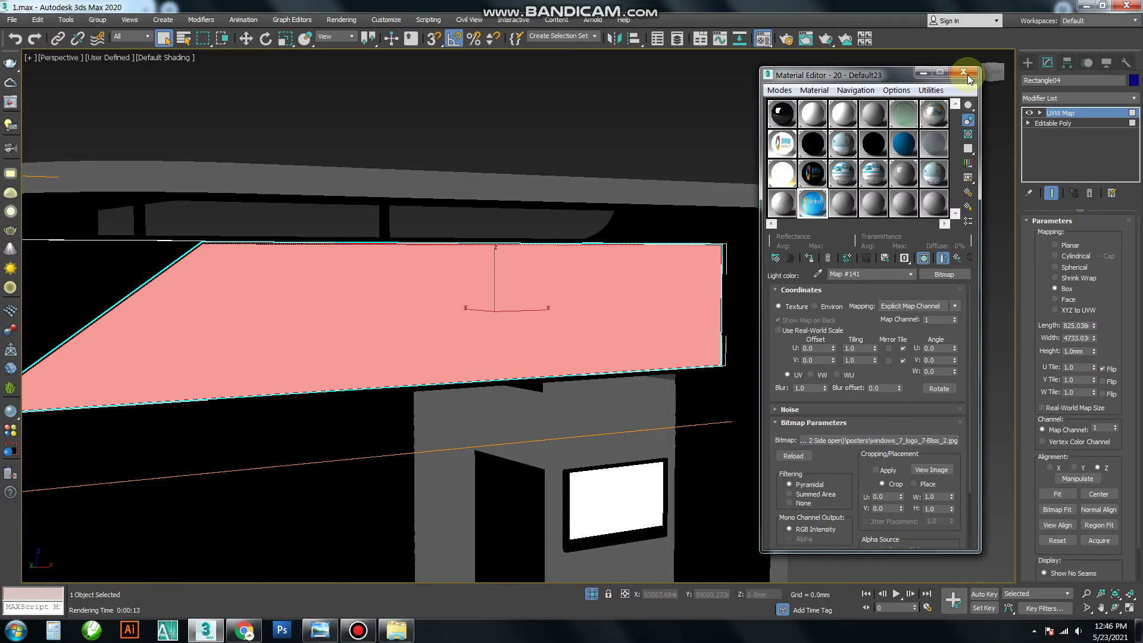
pyautogui.click(968, 78)
pyautogui.hotkey('shift', 'q')
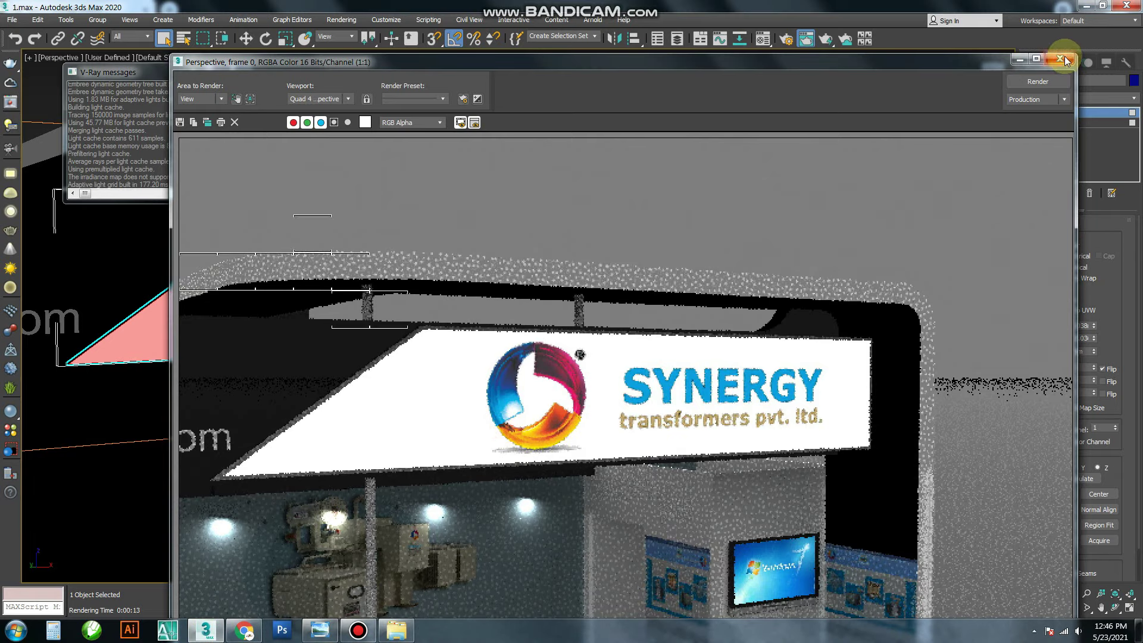
pyautogui.click(1038, 82)
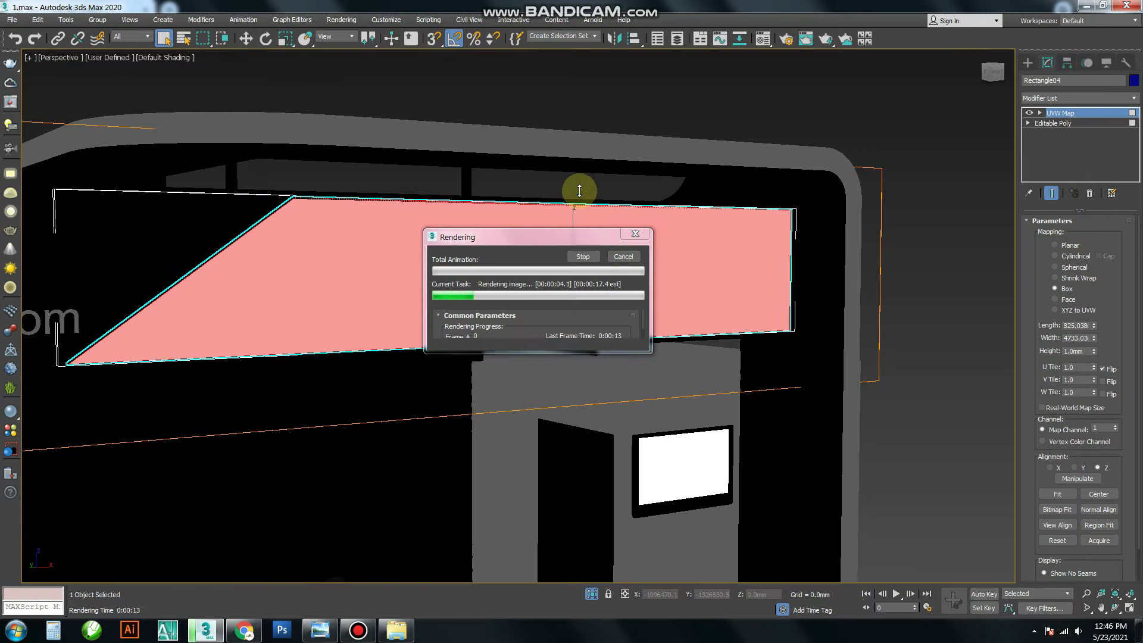
pyautogui.click(582, 257)
pyautogui.click(548, 183)
pyautogui.scroll(-5, 548, 182)
pyautogui.scroll(3, 589, 290)
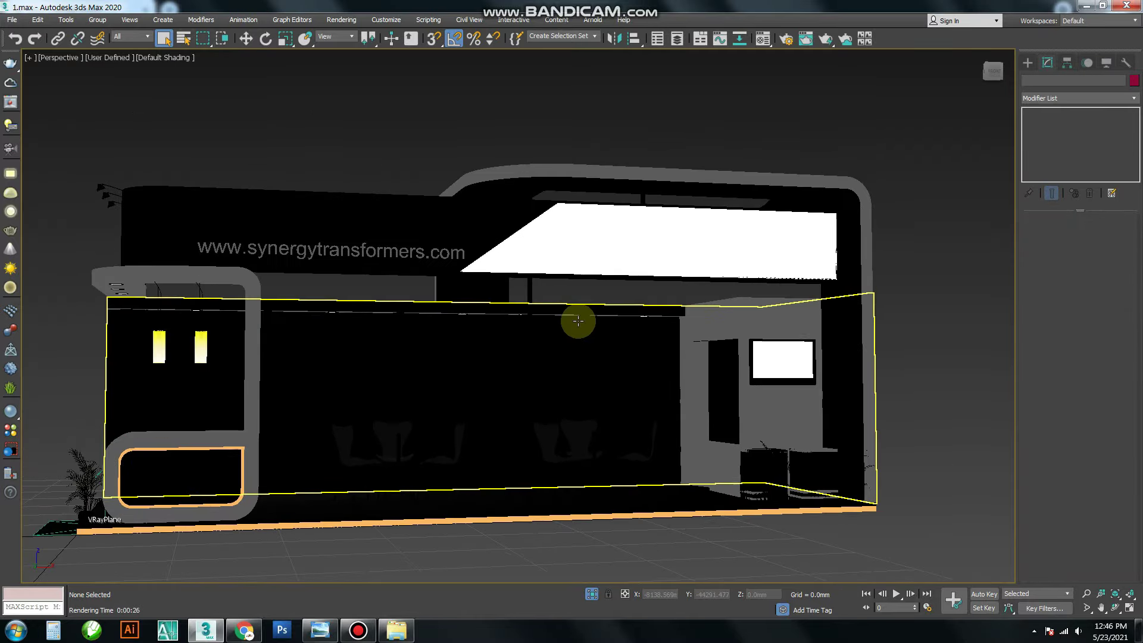
pyautogui.scroll(-3, 402, 158)
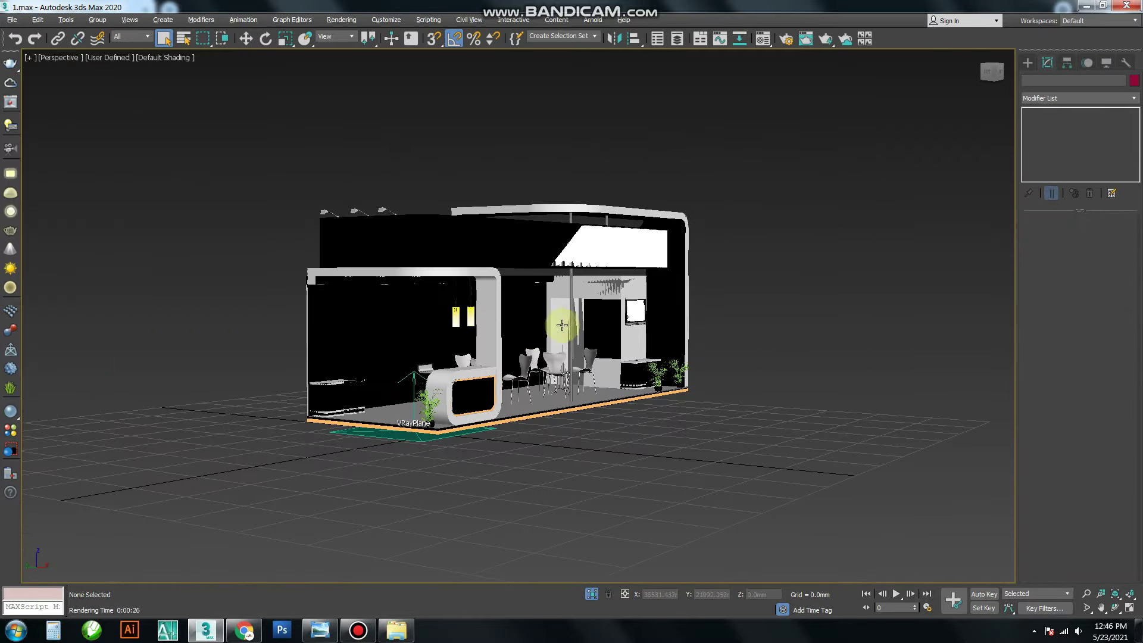
pyautogui.scroll(8, 555, 327)
# - Apply the 08 - Default Blinn material to the chairs and lamps
pyautogui.press('m')
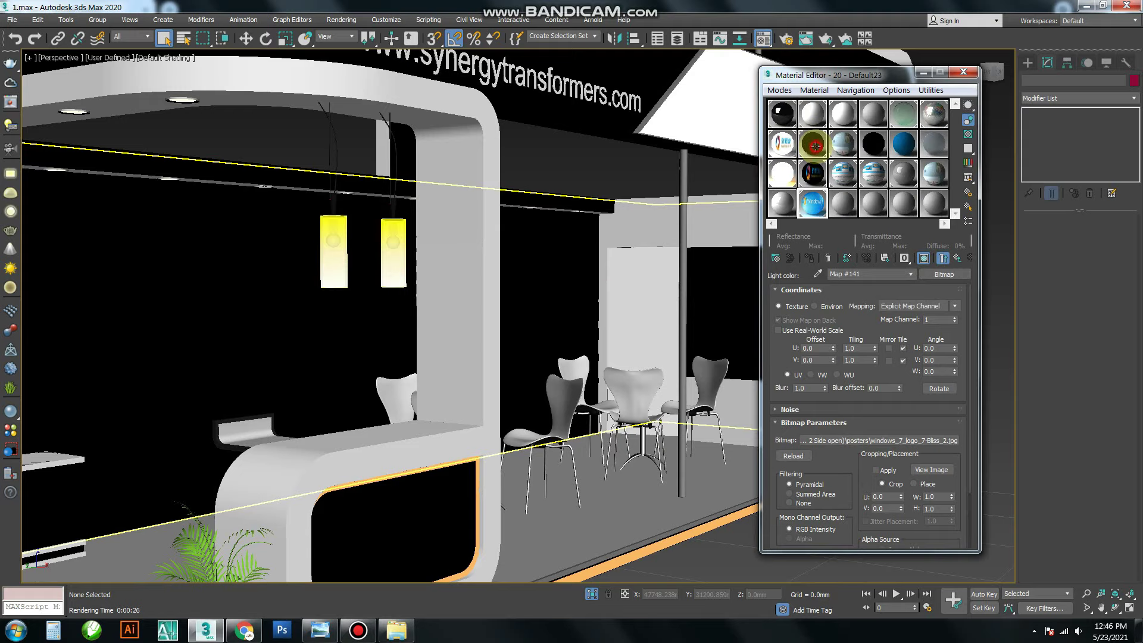
pyautogui.click(815, 145)
pyautogui.click(873, 307)
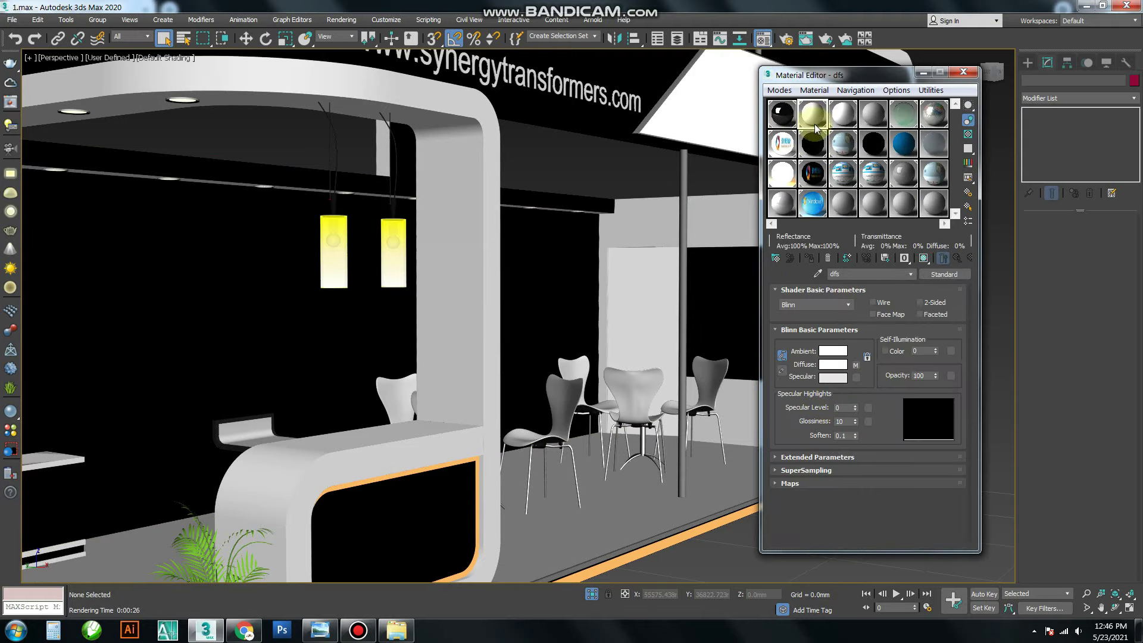
pyautogui.moveTo(815, 127); pyautogui.dragTo(617, 302)
pyautogui.scroll(-5, 542, 301)
pyautogui.scroll(5, 542, 301)
pyautogui.scroll(3, 617, 302)
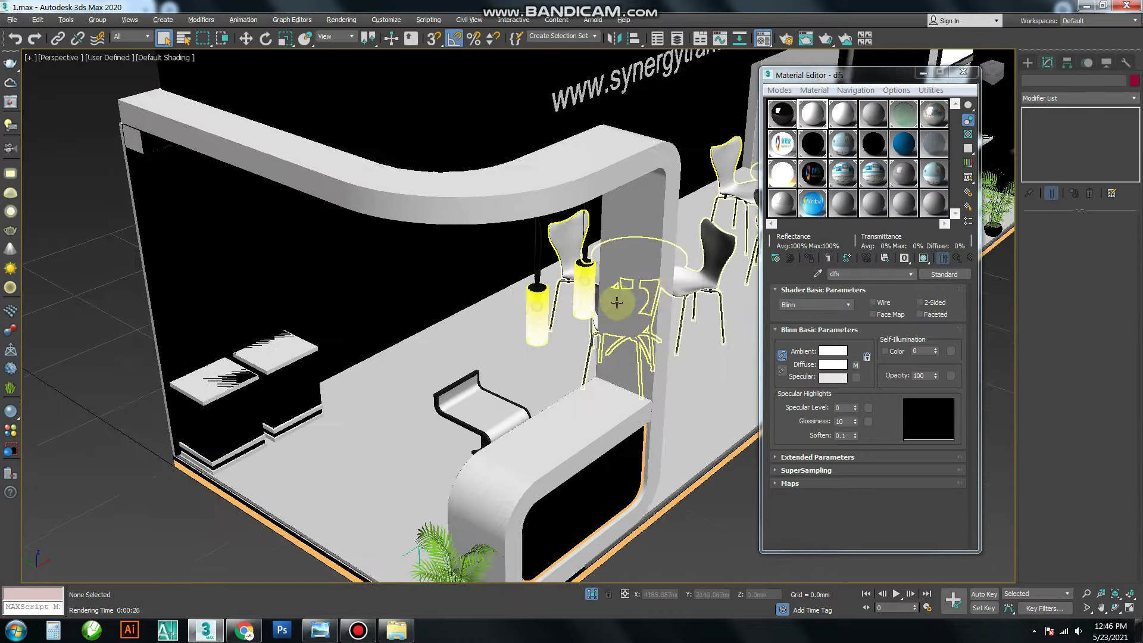
pyautogui.scroll(-5, 617, 302)
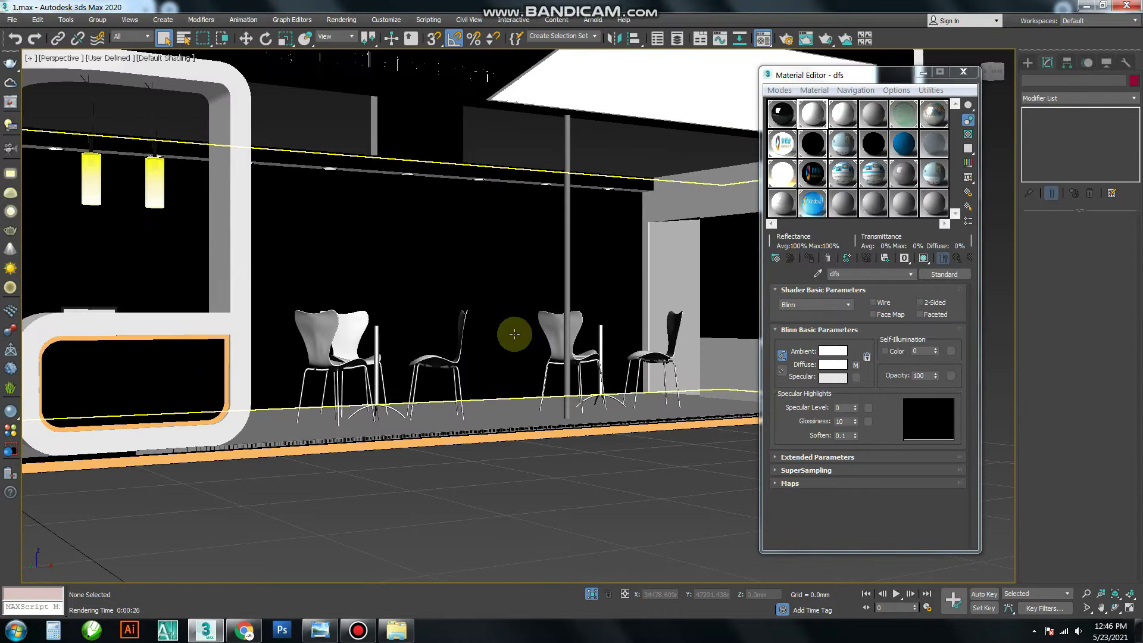
# - Move the right-hand potted plant left along the booth floor
pyautogui.moveTo(616, 302); pyautogui.dragTo(512, 337)
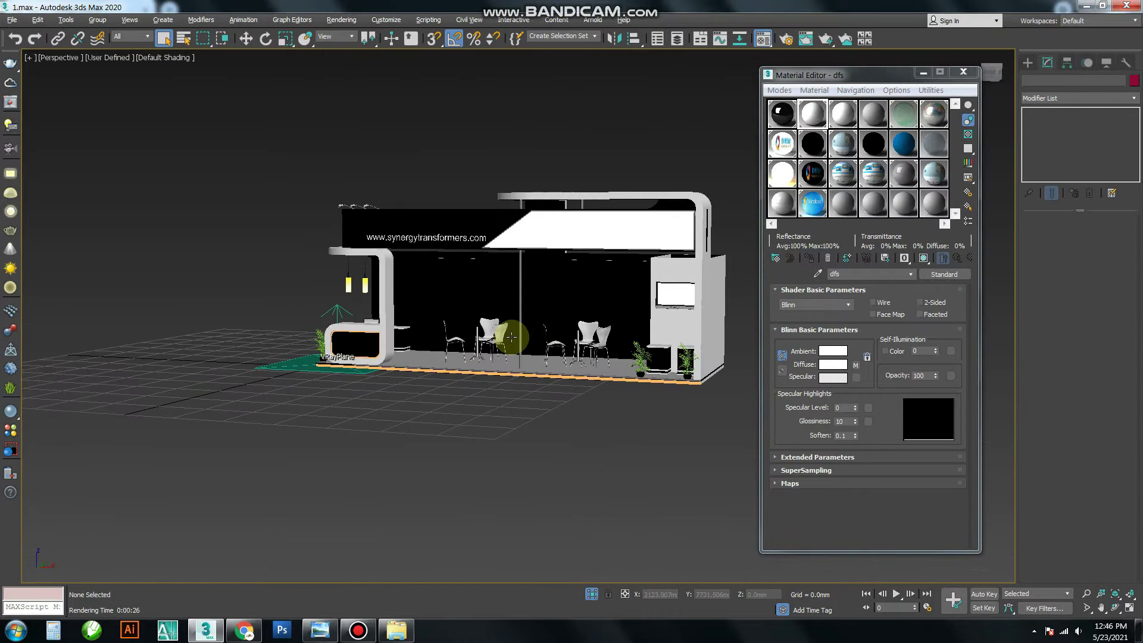
pyautogui.scroll(5, 511, 337)
pyautogui.scroll(4, 596, 369)
pyautogui.click(524, 371)
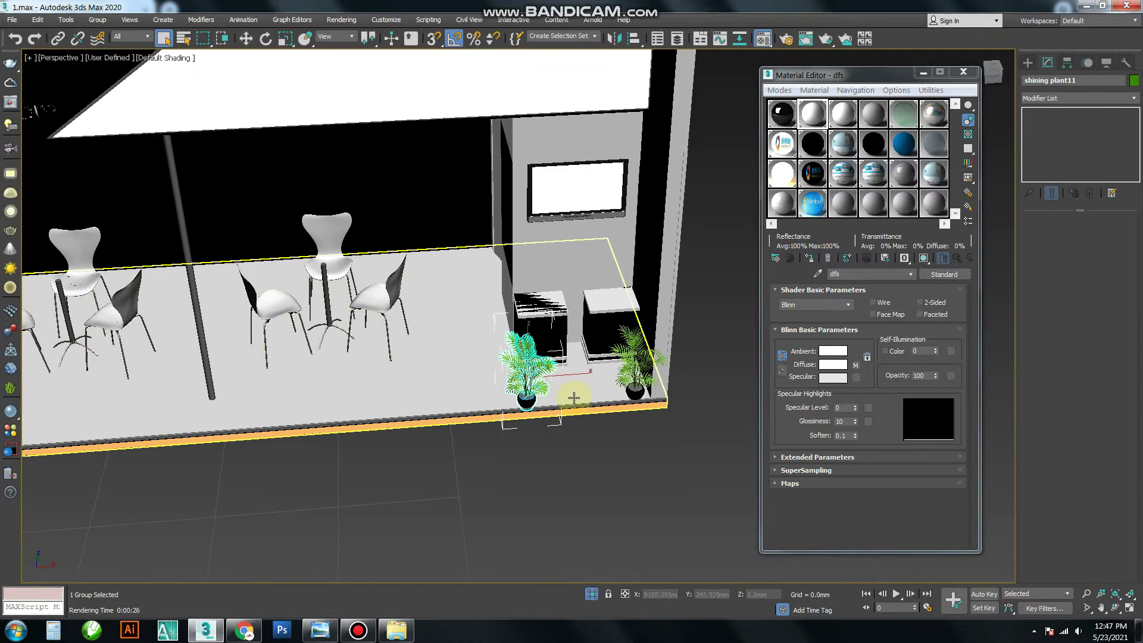
pyautogui.moveTo(556, 379); pyautogui.dragTo(232, 405)
pyautogui.scroll(-3, 476, 381)
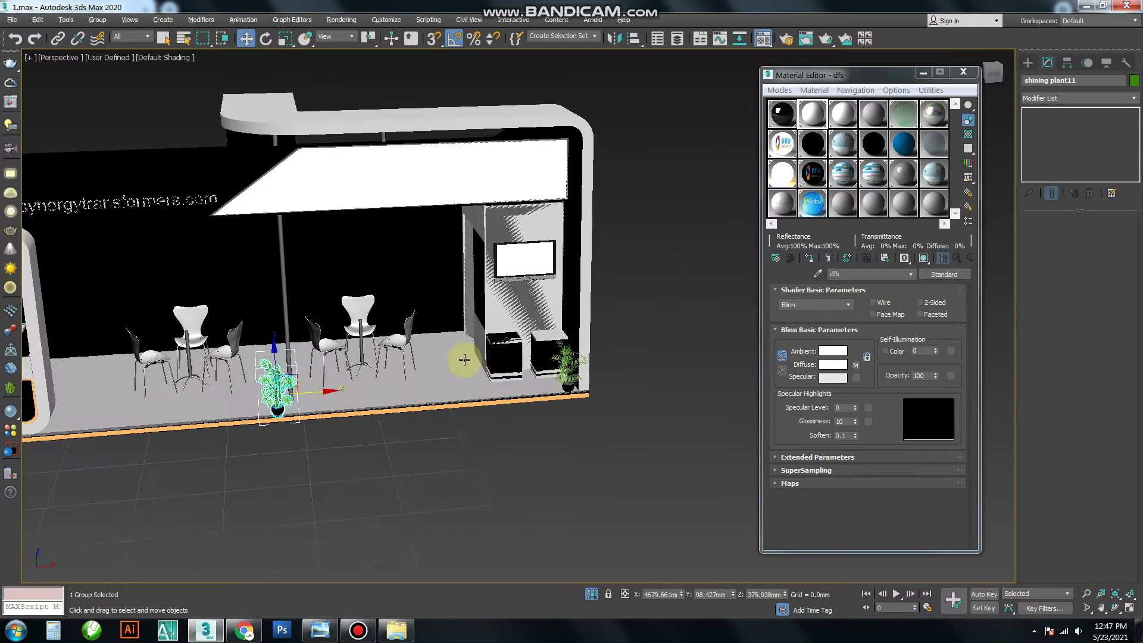
# - Move the second potted plant left toward the reception counter, then nudge it back slightly
pyautogui.moveTo(482, 372)
pyautogui.keyDown('alt'); pyautogui.mouseDown(button='middle')
pyautogui.moveTo(382, 379)
pyautogui.moveTo(523, 369)
pyautogui.mouseUp(button='middle'); pyautogui.keyUp('alt')
pyautogui.scroll(3, 524, 369)
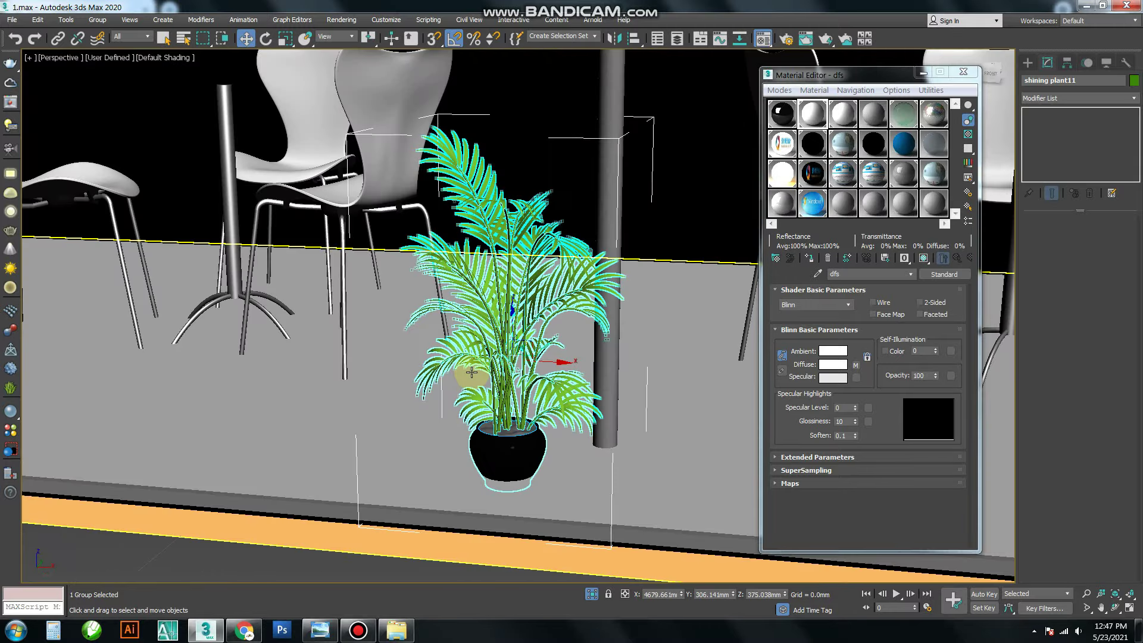
pyautogui.scroll(-2, 650, 446)
pyautogui.keyDown('alt'); pyautogui.moveTo(607, 443); pyautogui.dragTo(558, 435, button='middle'); pyautogui.keyUp('alt')
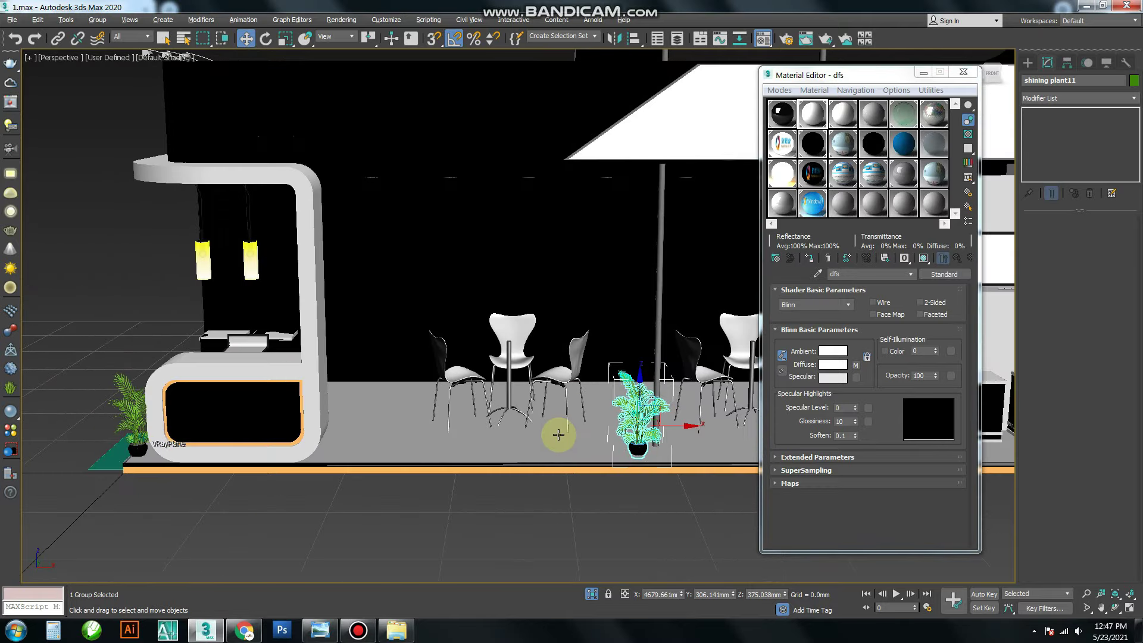
pyautogui.moveTo(682, 428); pyautogui.dragTo(313, 417, button='middle')
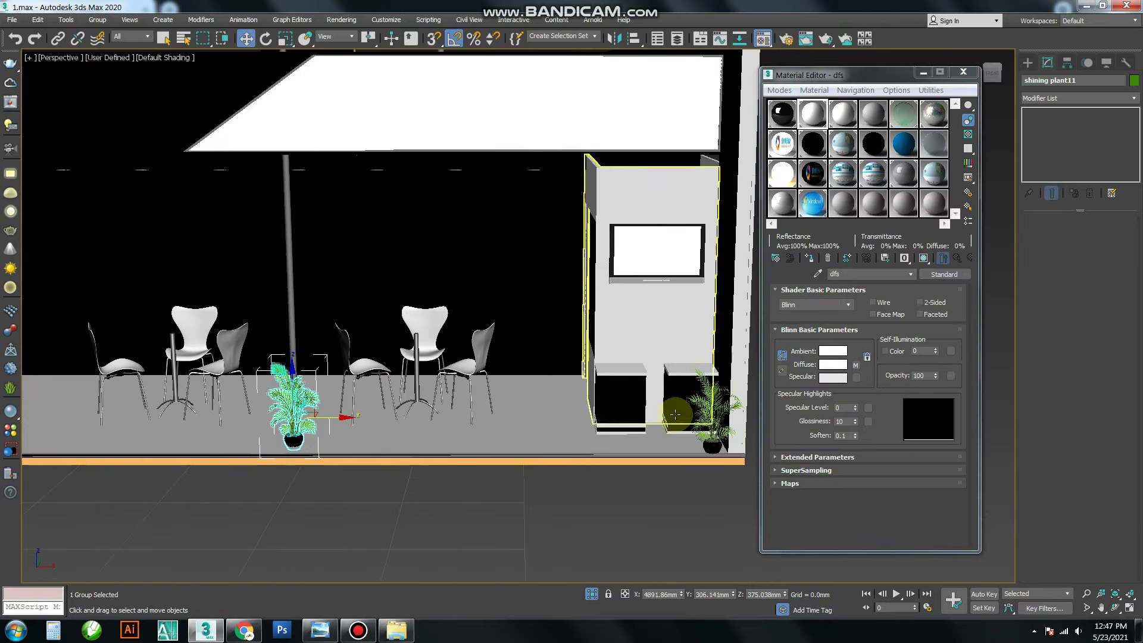
pyautogui.click(749, 444)
pyautogui.moveTo(660, 425)
pyautogui.mouseDown()
pyautogui.moveTo(485, 422)
pyautogui.moveTo(473, 437)
pyautogui.mouseUp()
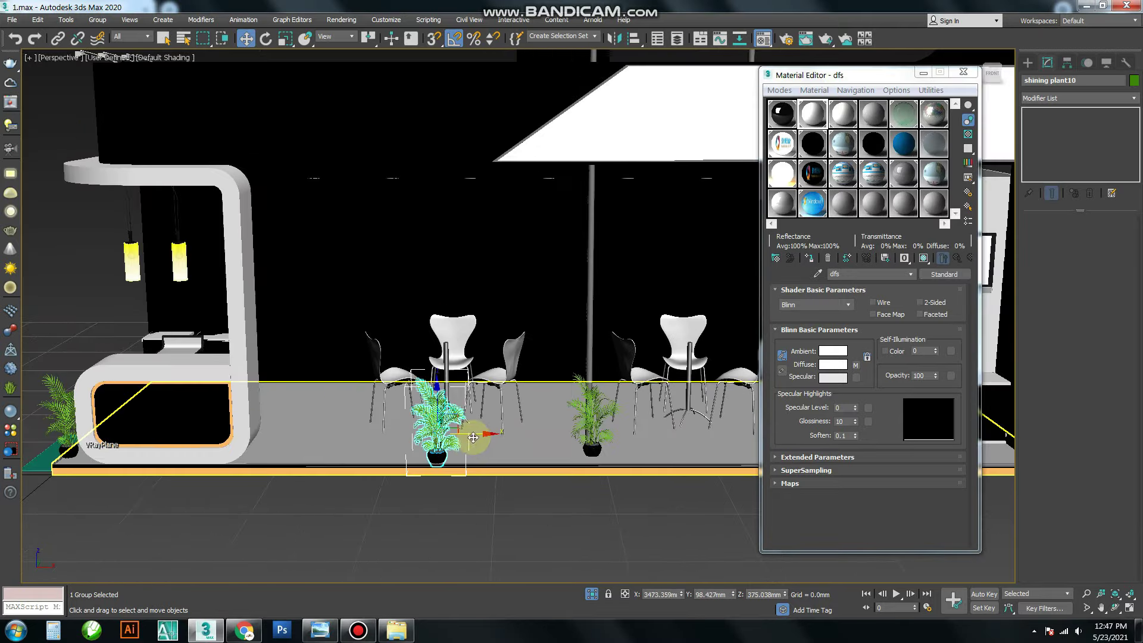
pyautogui.moveTo(318, 428)
pyautogui.keyDown('alt'); pyautogui.mouseDown(button='middle')
pyautogui.moveTo(311, 459)
pyautogui.moveTo(531, 413)
pyautogui.mouseUp(button='middle'); pyautogui.keyUp('alt')
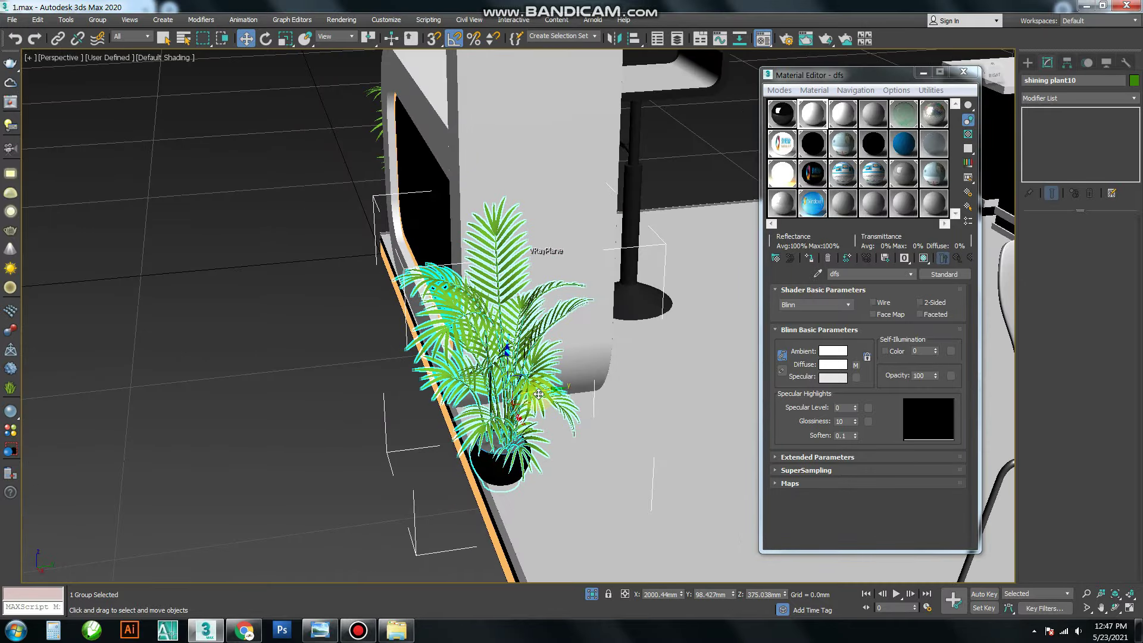
pyautogui.moveTo(538, 394); pyautogui.dragTo(599, 387)
# - Return to a front view of the booth and deselect the plant
pyautogui.scroll(-5, 586, 412)
pyautogui.scroll(-3, 571, 405)
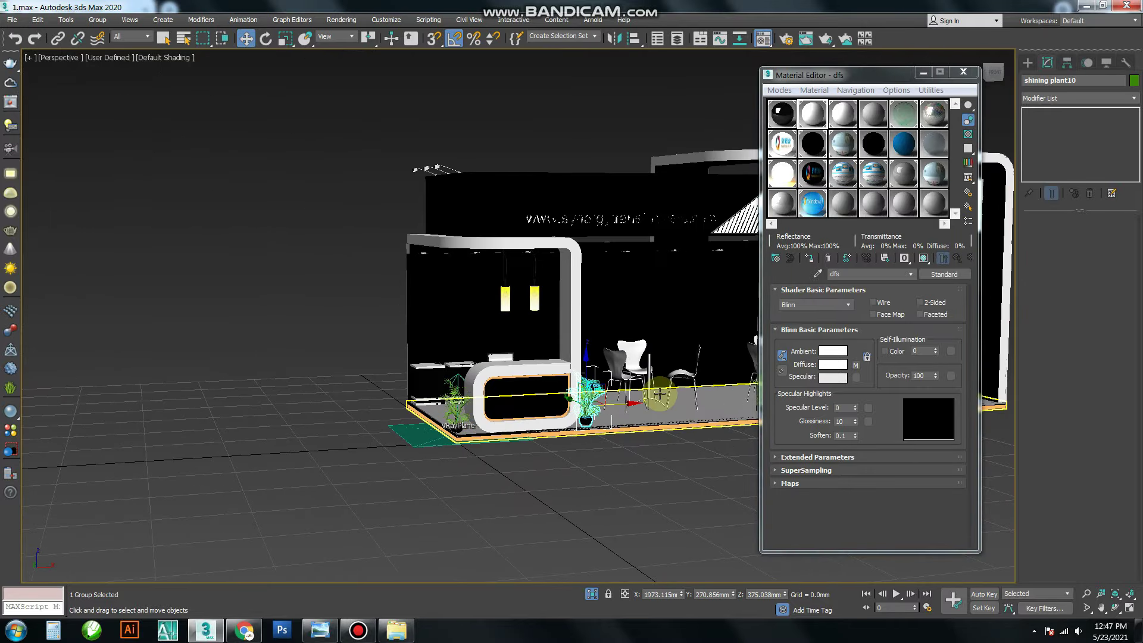
pyautogui.moveTo(571, 405)
pyautogui.keyDown('alt'); pyautogui.mouseDown(button='middle')
pyautogui.moveTo(518, 418)
pyautogui.moveTo(498, 535)
pyautogui.mouseUp(button='middle'); pyautogui.keyUp('alt')
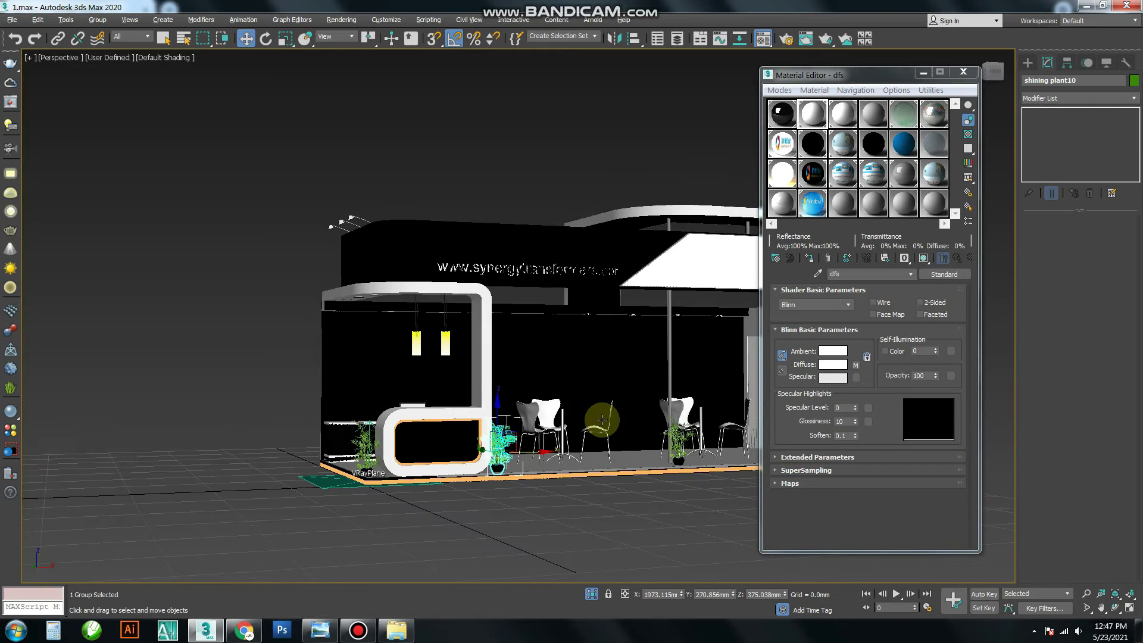
pyautogui.click(498, 534)
pyautogui.scroll(4, 499, 535)
pyautogui.scroll(2, 497, 512)
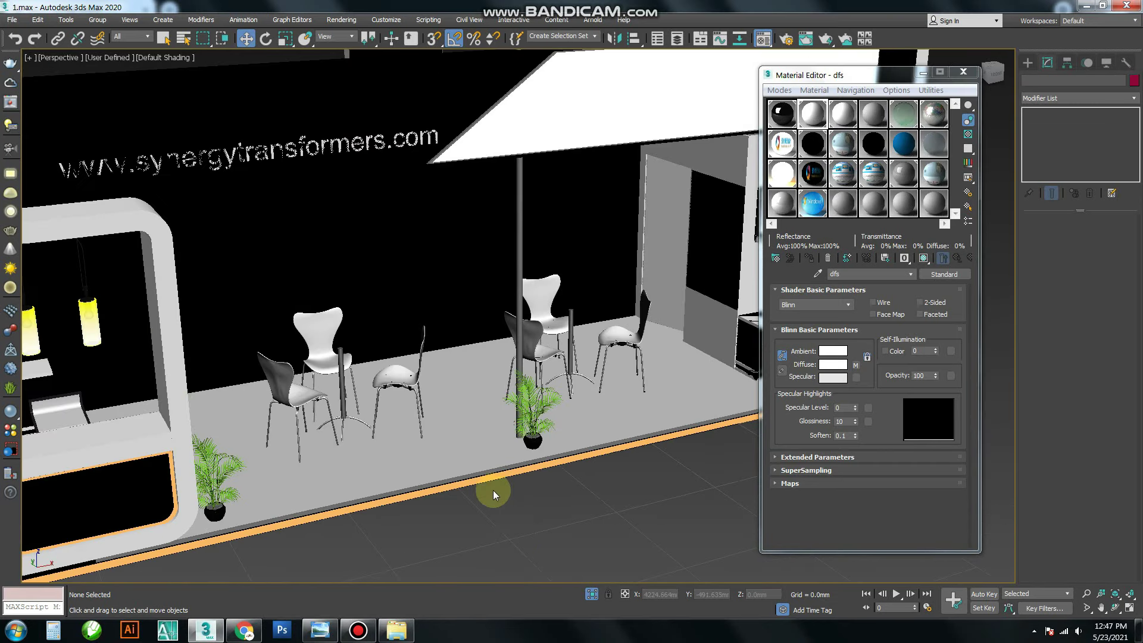
pyautogui.moveTo(958, 72); pyautogui.dragTo(961, 76)
# - Close the Material Editor and isolate the floor box Box01 with Alt+Q
pyautogui.click(962, 74)
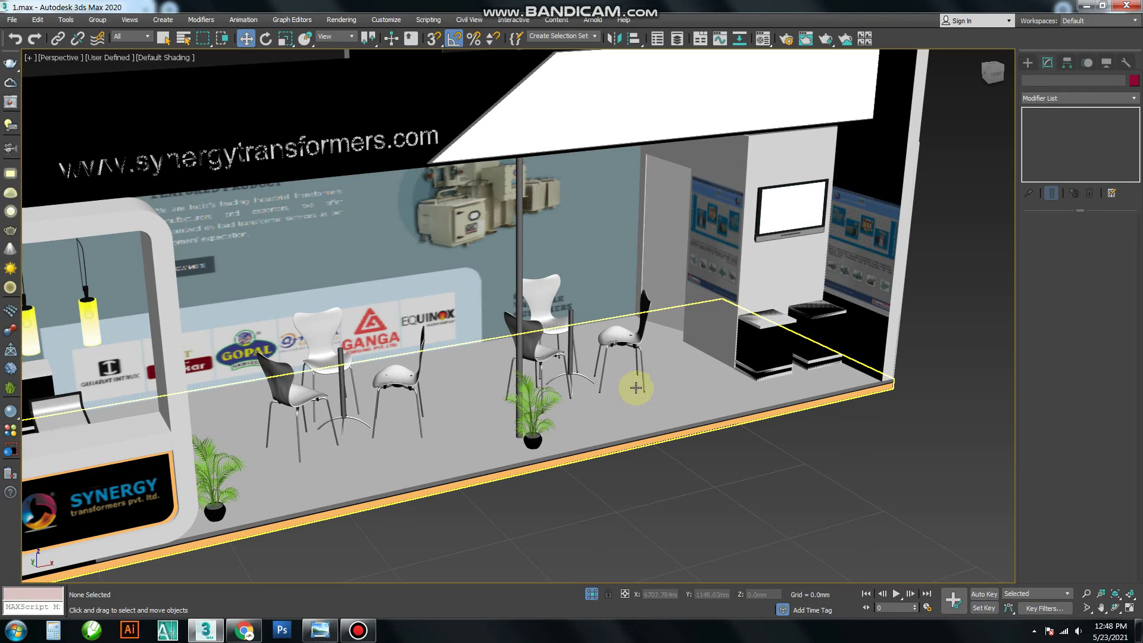
pyautogui.click(633, 441)
pyautogui.hotkey('alt', 'q')
pyautogui.scroll(5, 587, 420)
pyautogui.scroll(-2, 561, 401)
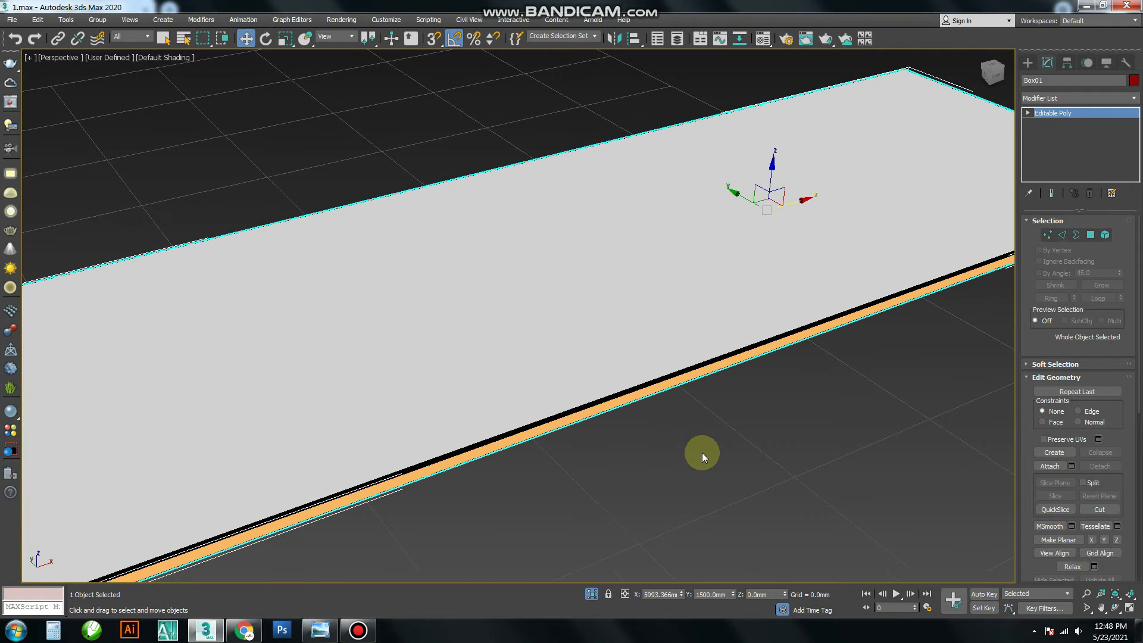
# - Start a Shift+Q test render, then cancel it and close the render windows
pyautogui.hotkey('shift', 'q')
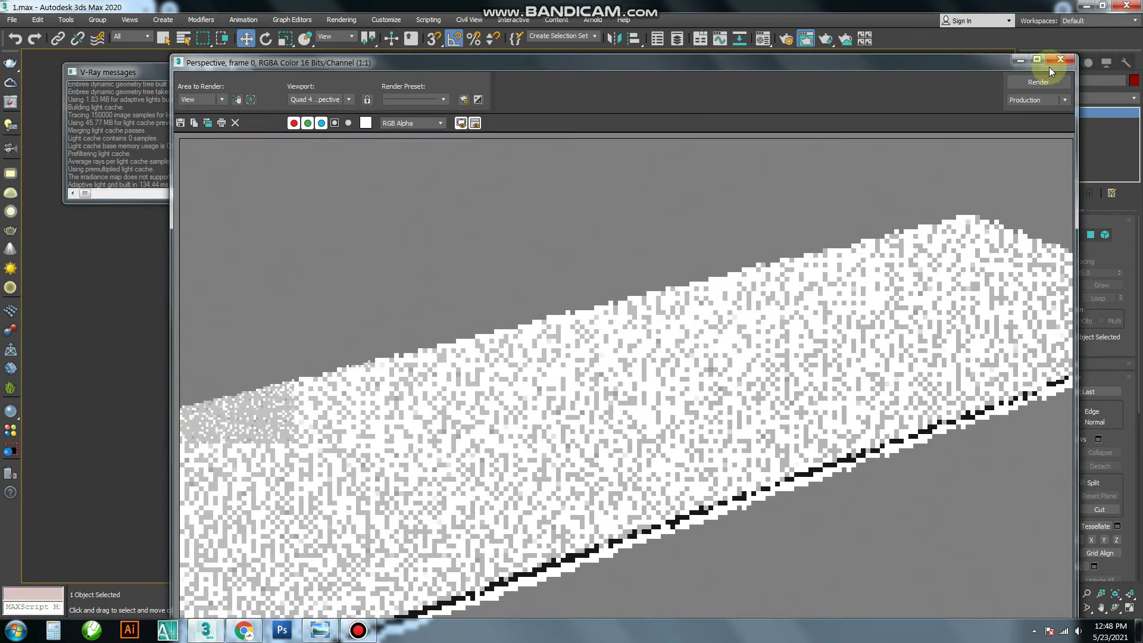
pyautogui.click(1060, 59)
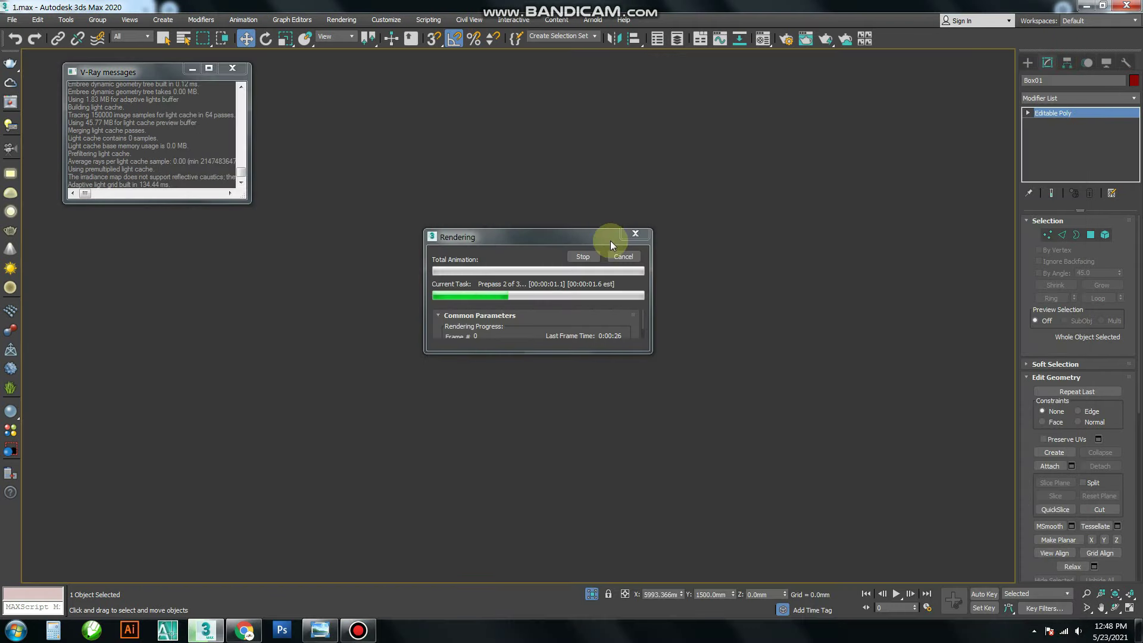
pyautogui.click(232, 68)
pyautogui.click(622, 258)
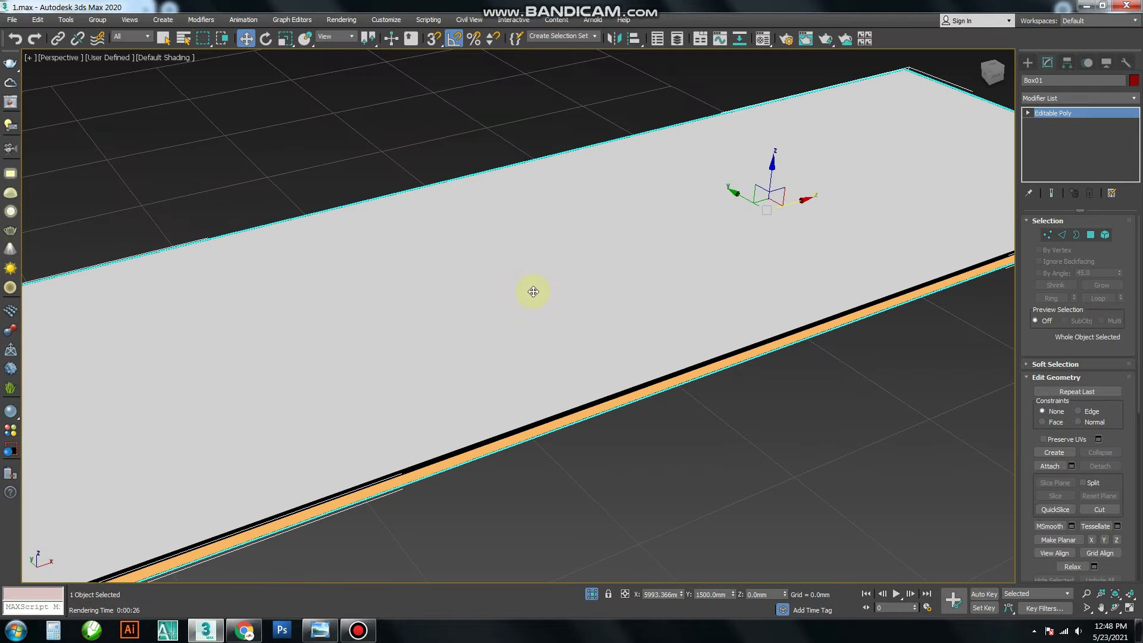
pyautogui.scroll(-3, 714, 393)
pyautogui.scroll(2, 666, 380)
pyautogui.scroll(-2, 673, 384)
pyautogui.press('m')
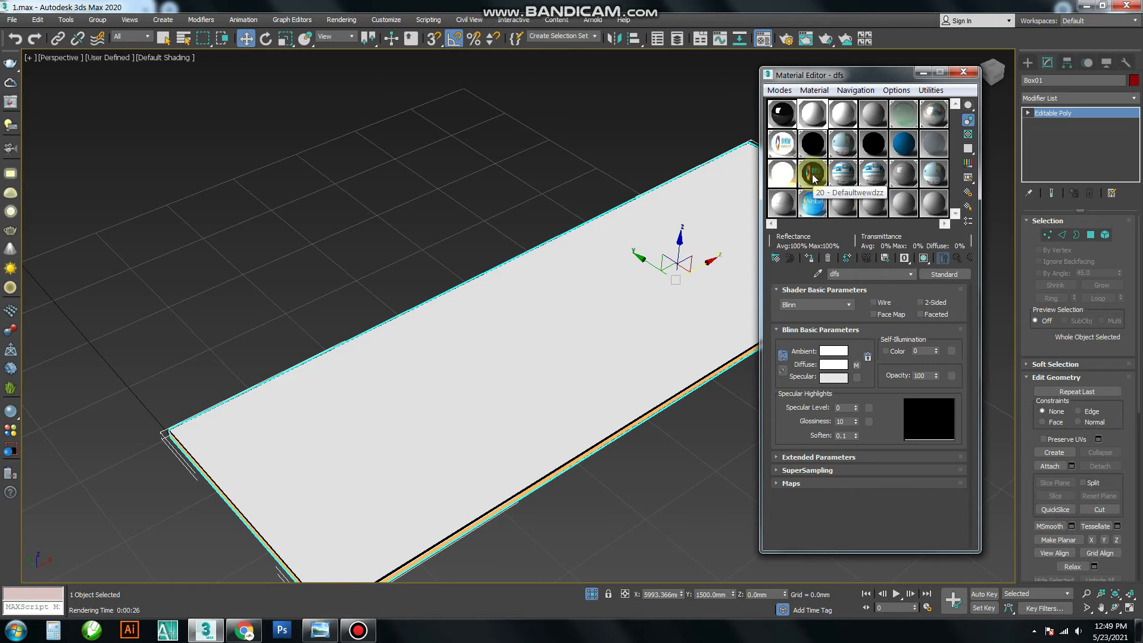
# - Load gray carpet.JPG as the diffuse bitmap of the Defaultwewdzz material
pyautogui.click(813, 177)
pyautogui.click(856, 364)
pyautogui.click(866, 441)
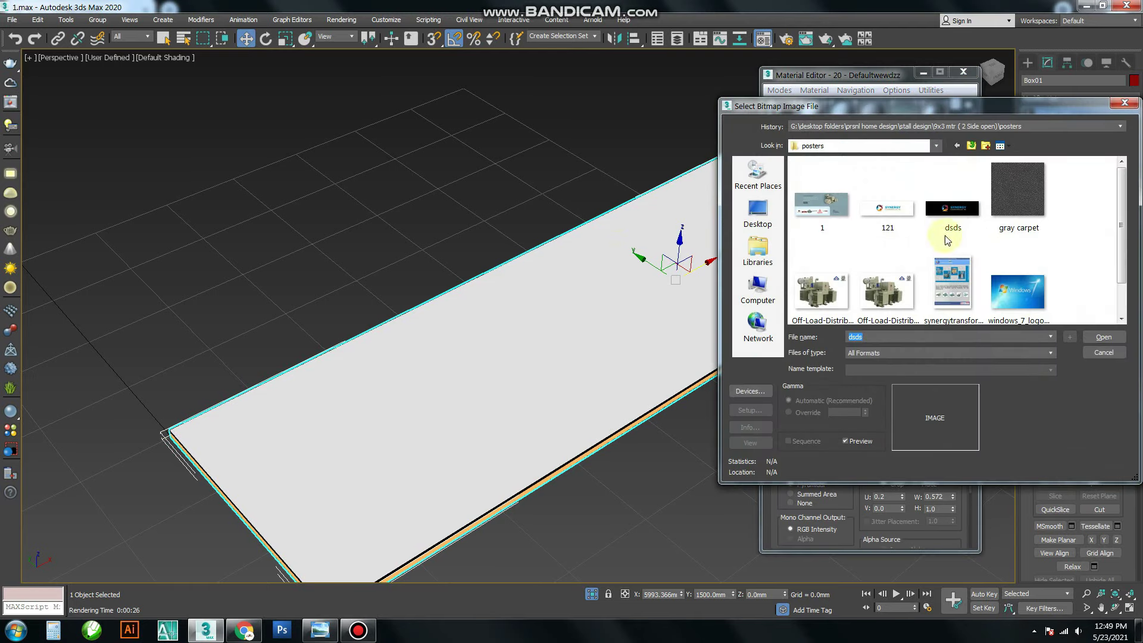
pyautogui.doubleClick(1018, 191)
pyautogui.moveTo(593, 271); pyautogui.dragTo(432, 229, button='middle')
# - Assign the carpet material to the floor box's top polygons, replacing the existing material
pyautogui.press('4')
pyautogui.click(501, 212)
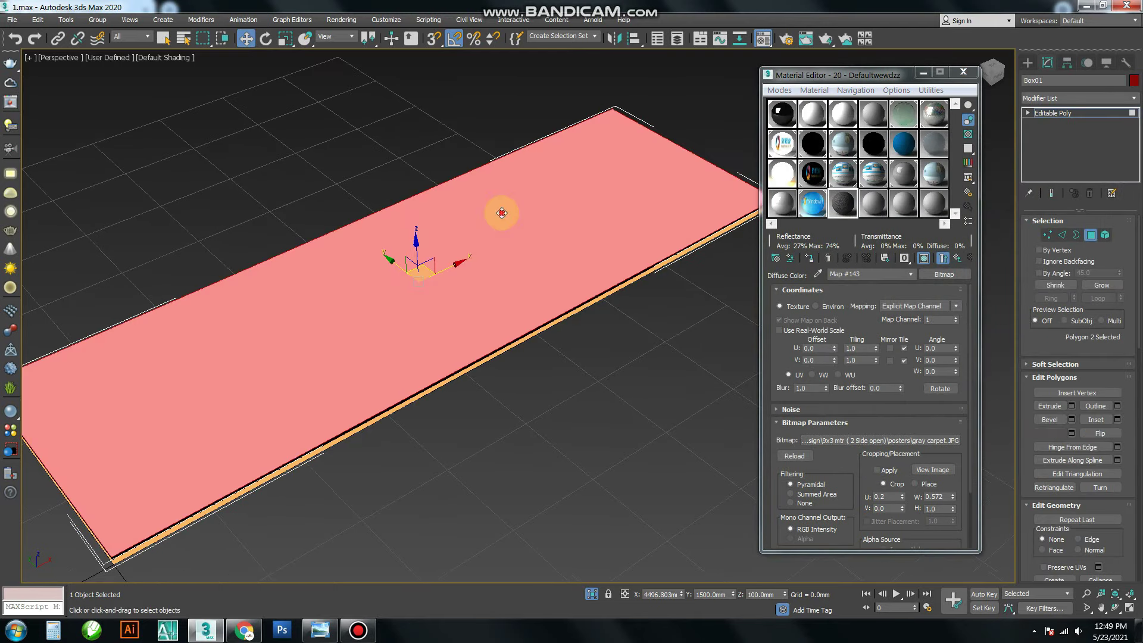
pyautogui.click(807, 260)
pyautogui.click(581, 358)
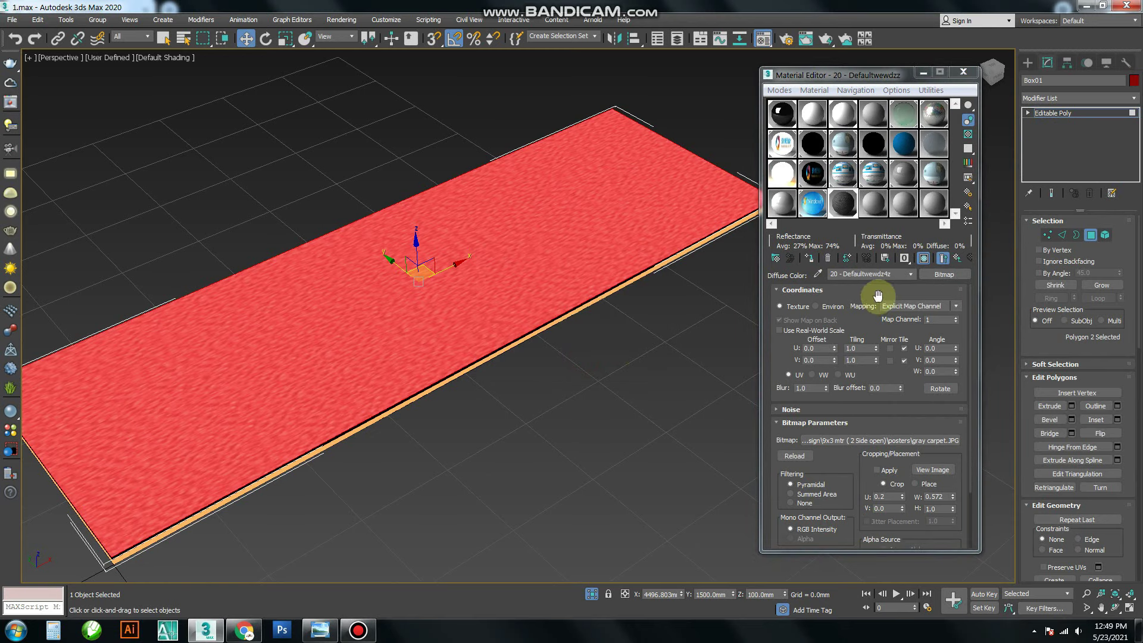
# - Set the carpet texture's U Tiling to 9
pyautogui.click(861, 348)
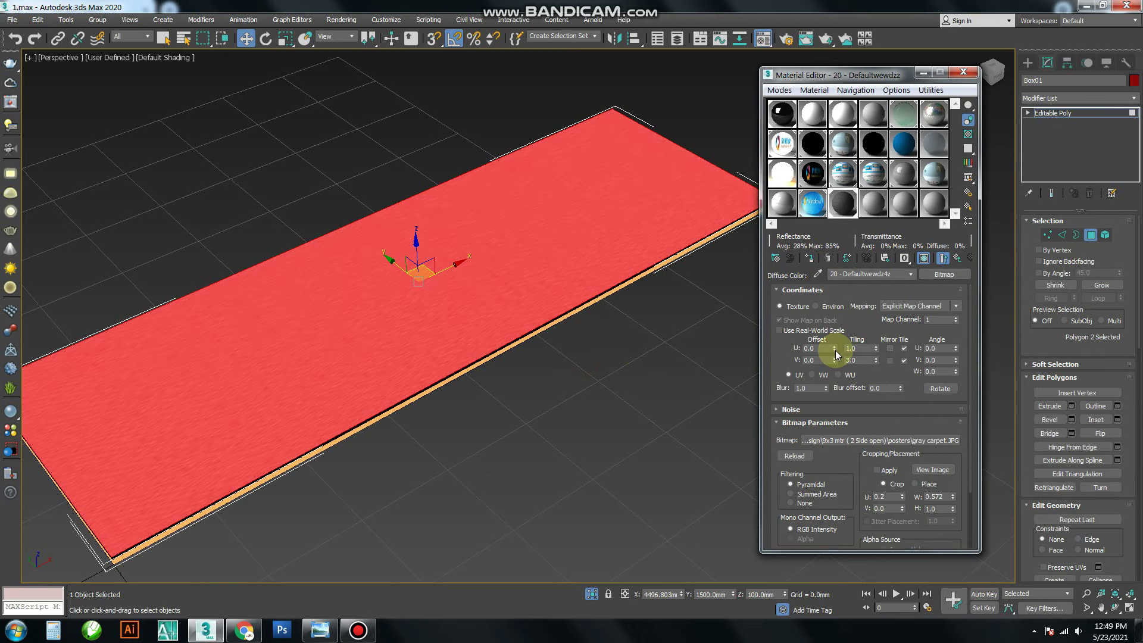
pyautogui.press('8')
pyautogui.click(466, 81)
pyautogui.click(858, 349)
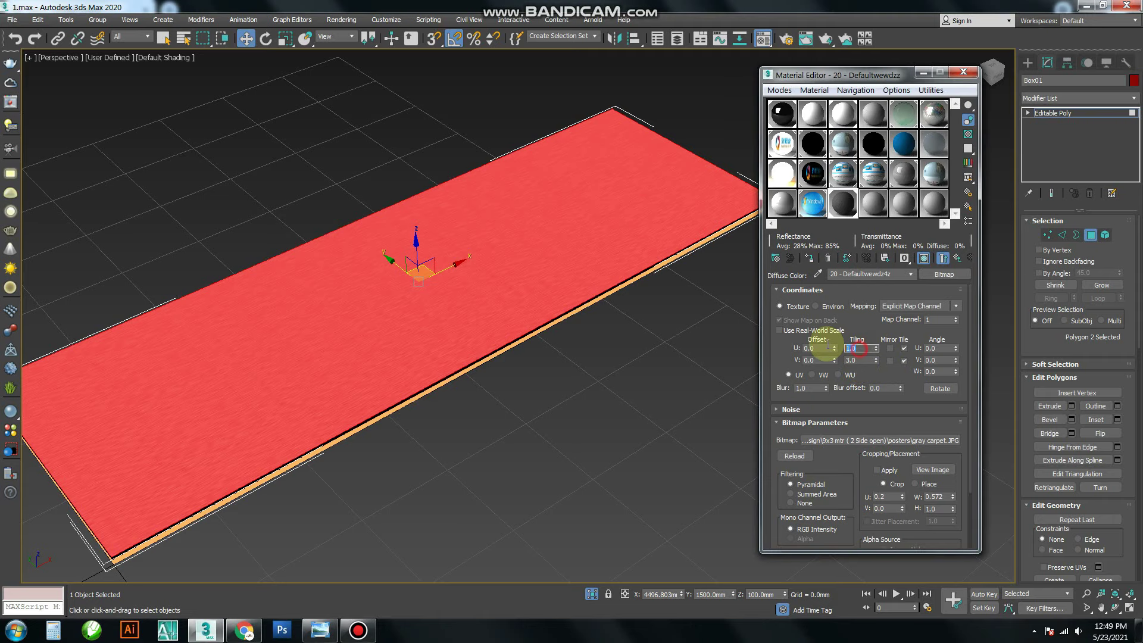
pyautogui.click(518, 357)
pyautogui.scroll(4, 518, 357)
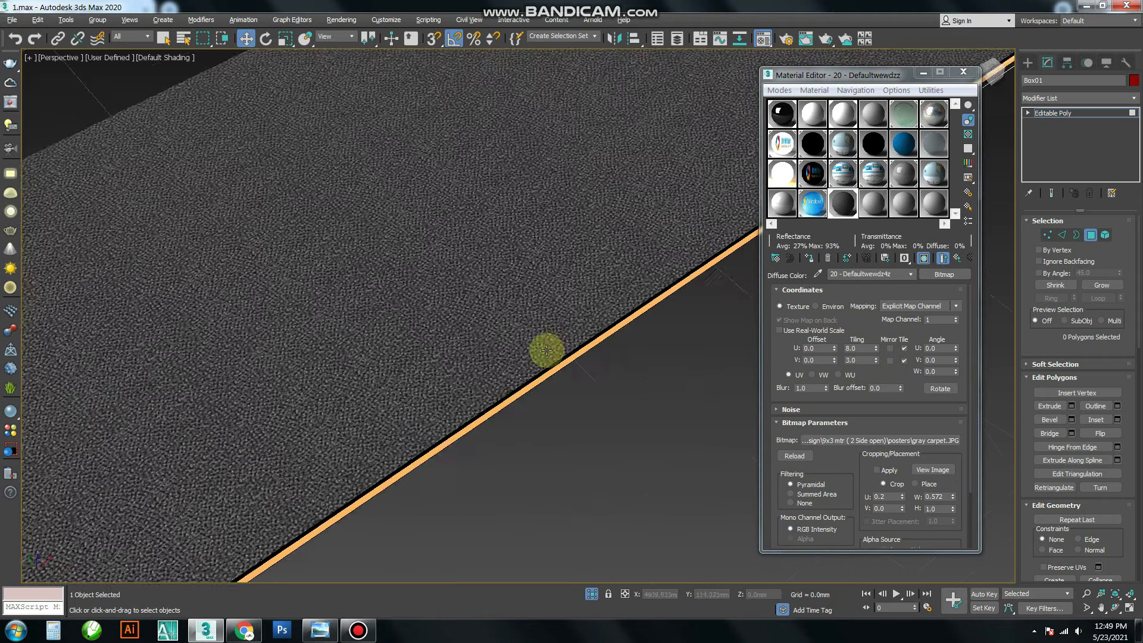
pyautogui.scroll(4, 543, 350)
pyautogui.scroll(3, 531, 314)
pyautogui.write('9')
pyautogui.press('Return')
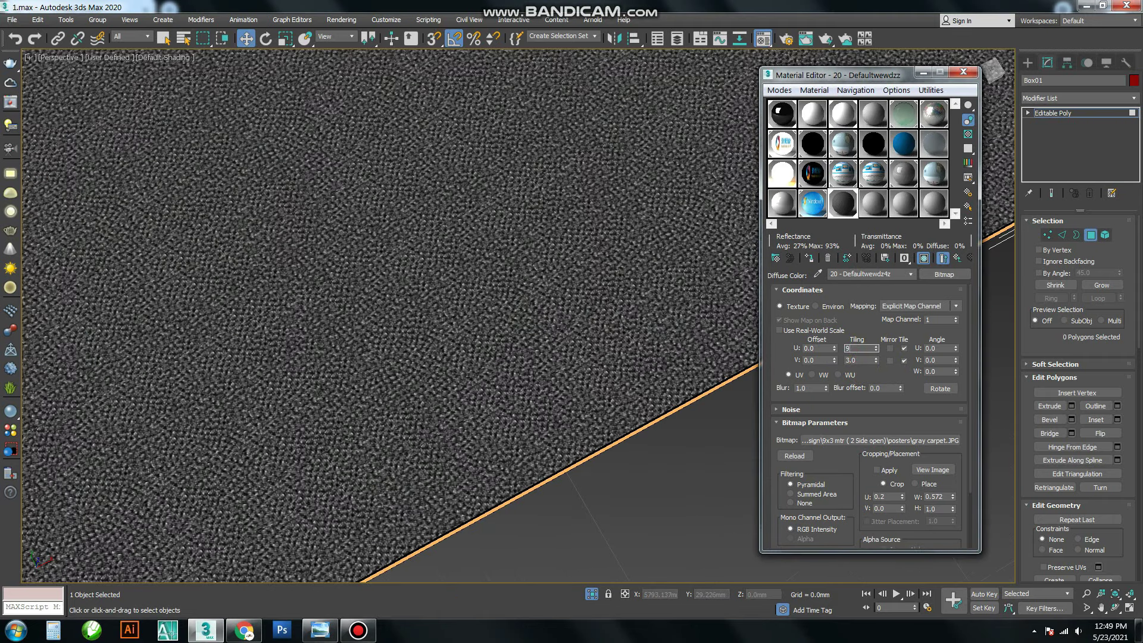
# - Close the Material Editor and bring up the viewport menu containing Unhide All
pyautogui.scroll(-3, 532, 338)
pyautogui.scroll(-2, 532, 338)
pyautogui.scroll(-3, 532, 337)
pyautogui.scroll(-3, 557, 316)
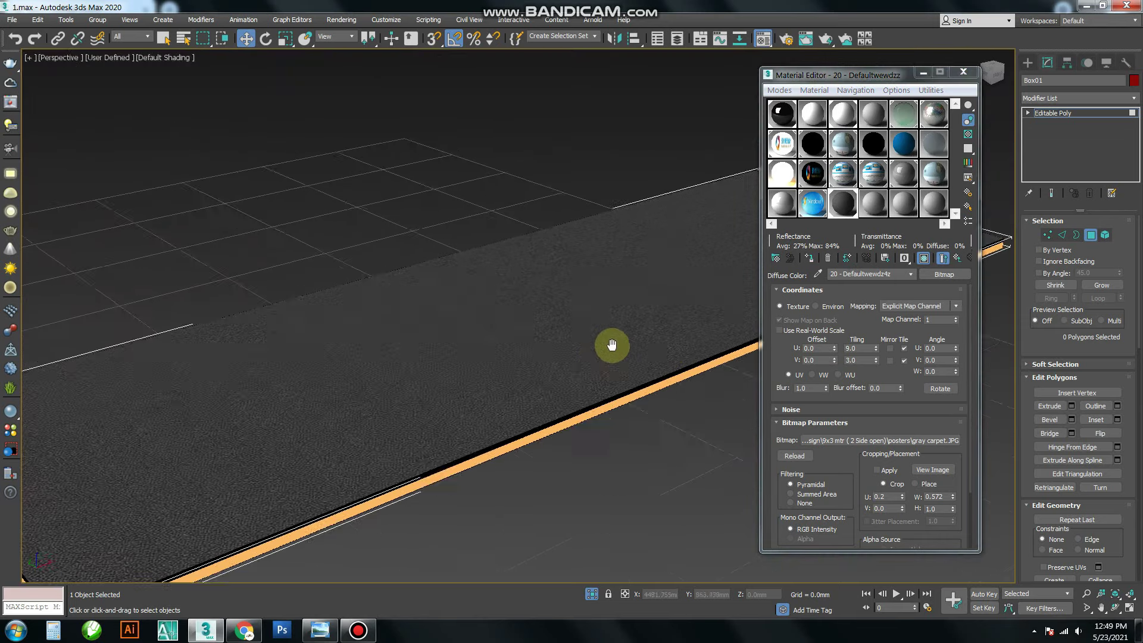
pyautogui.scroll(-2, 612, 345)
pyautogui.click(963, 71)
pyautogui.rightClick(656, 309)
# - Unhide the rest of the booth and orbit the view to frame its front
pyautogui.click(684, 248)
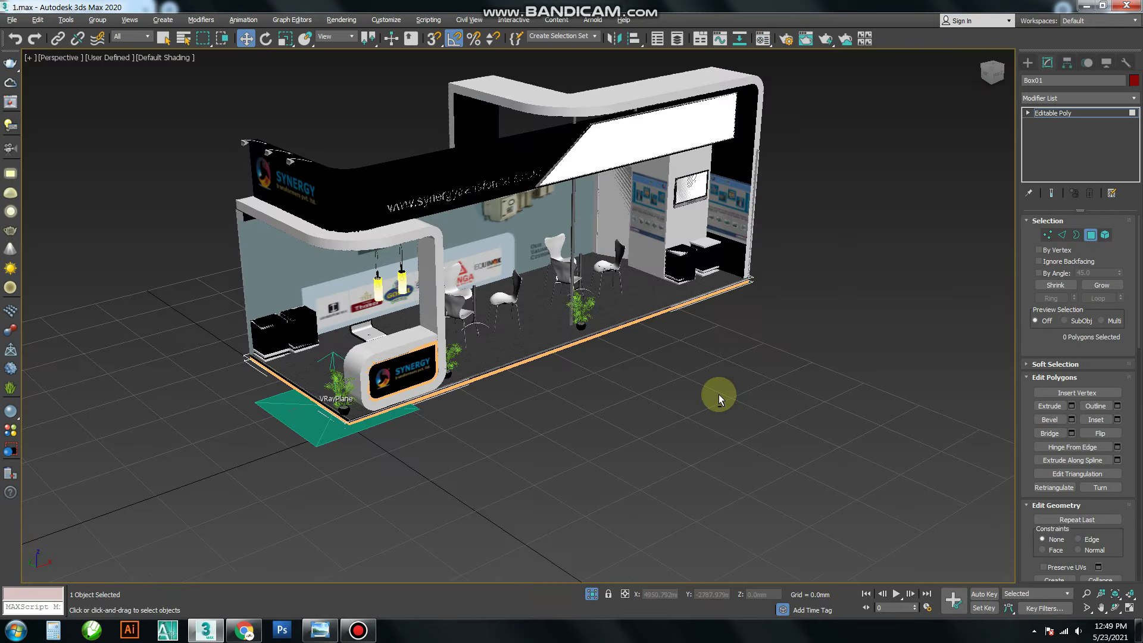
pyautogui.scroll(3, 719, 394)
pyautogui.scroll(-2, 667, 341)
pyautogui.moveTo(852, 420)
pyautogui.keyDown('alt'); pyautogui.mouseDown(button='middle')
pyautogui.moveTo(661, 427)
pyautogui.moveTo(575, 393)
pyautogui.moveTo(595, 485)
pyautogui.mouseUp(button='middle'); pyautogui.keyUp('alt')
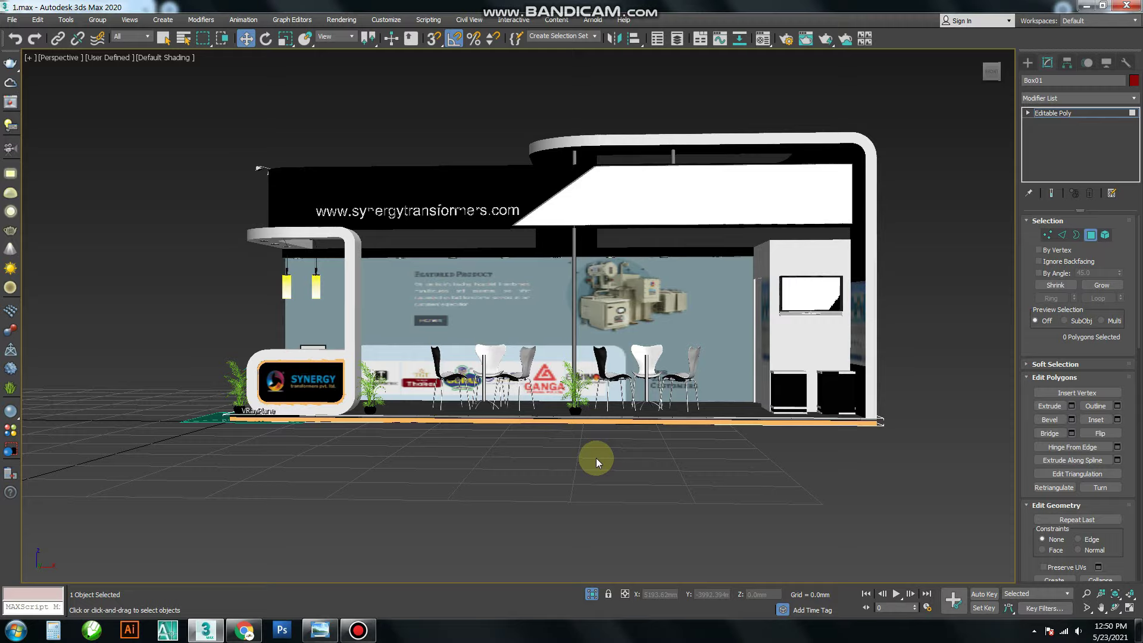
# - Switch to the PhysCamera001 view, deselect the camera and start a V-Ray render
pyautogui.press('m')
pyautogui.press('c')
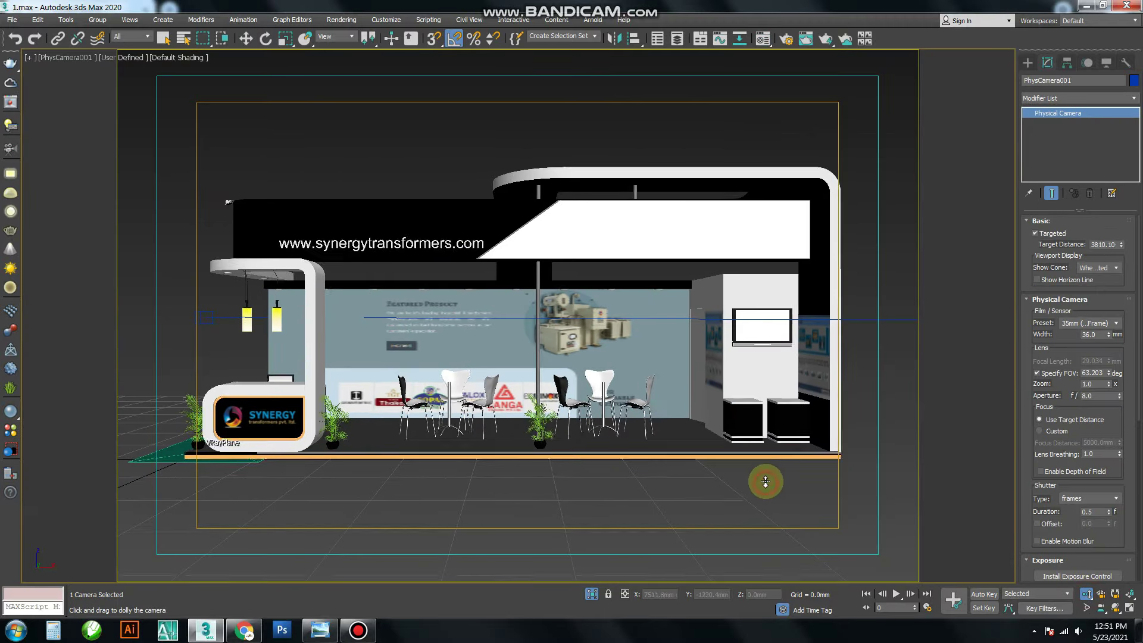
pyautogui.click(356, 158)
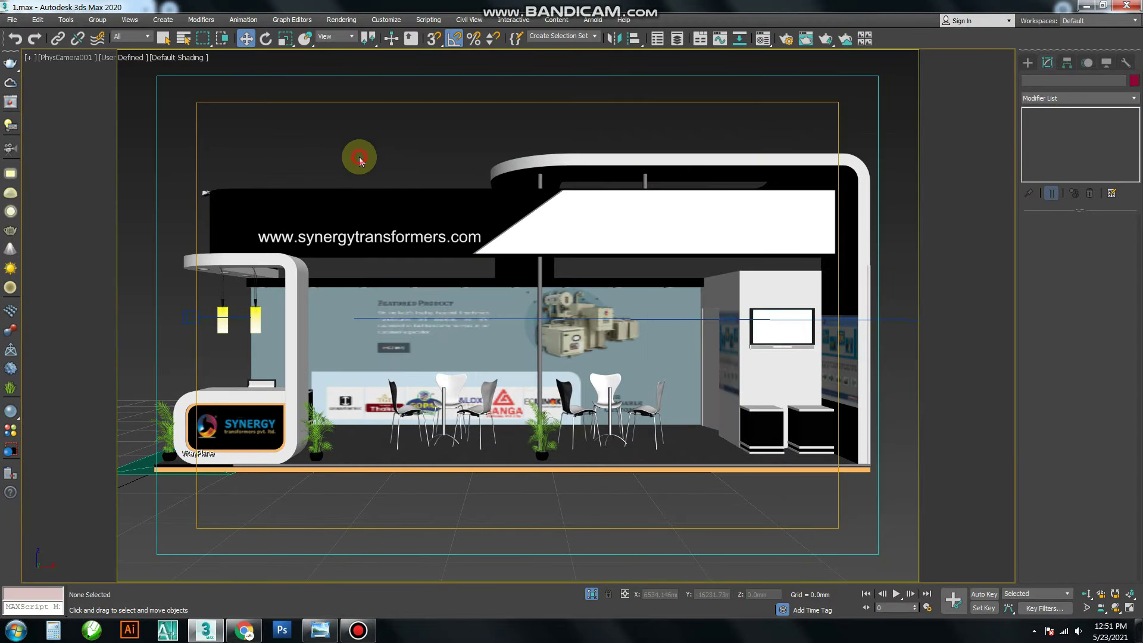
pyautogui.hotkey('shift', 'q')
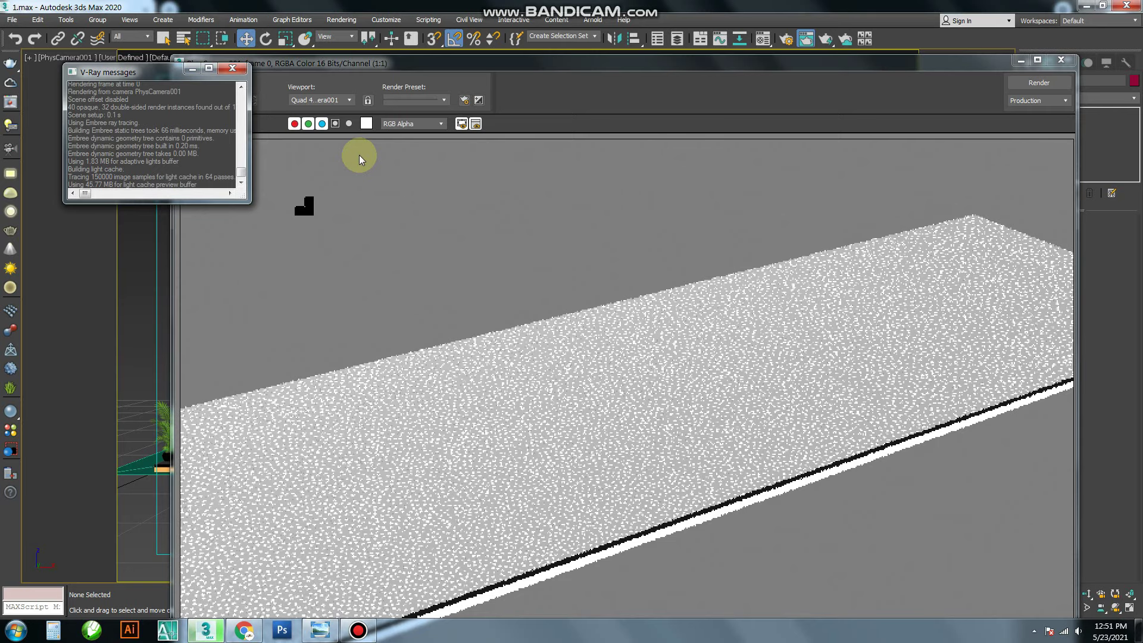